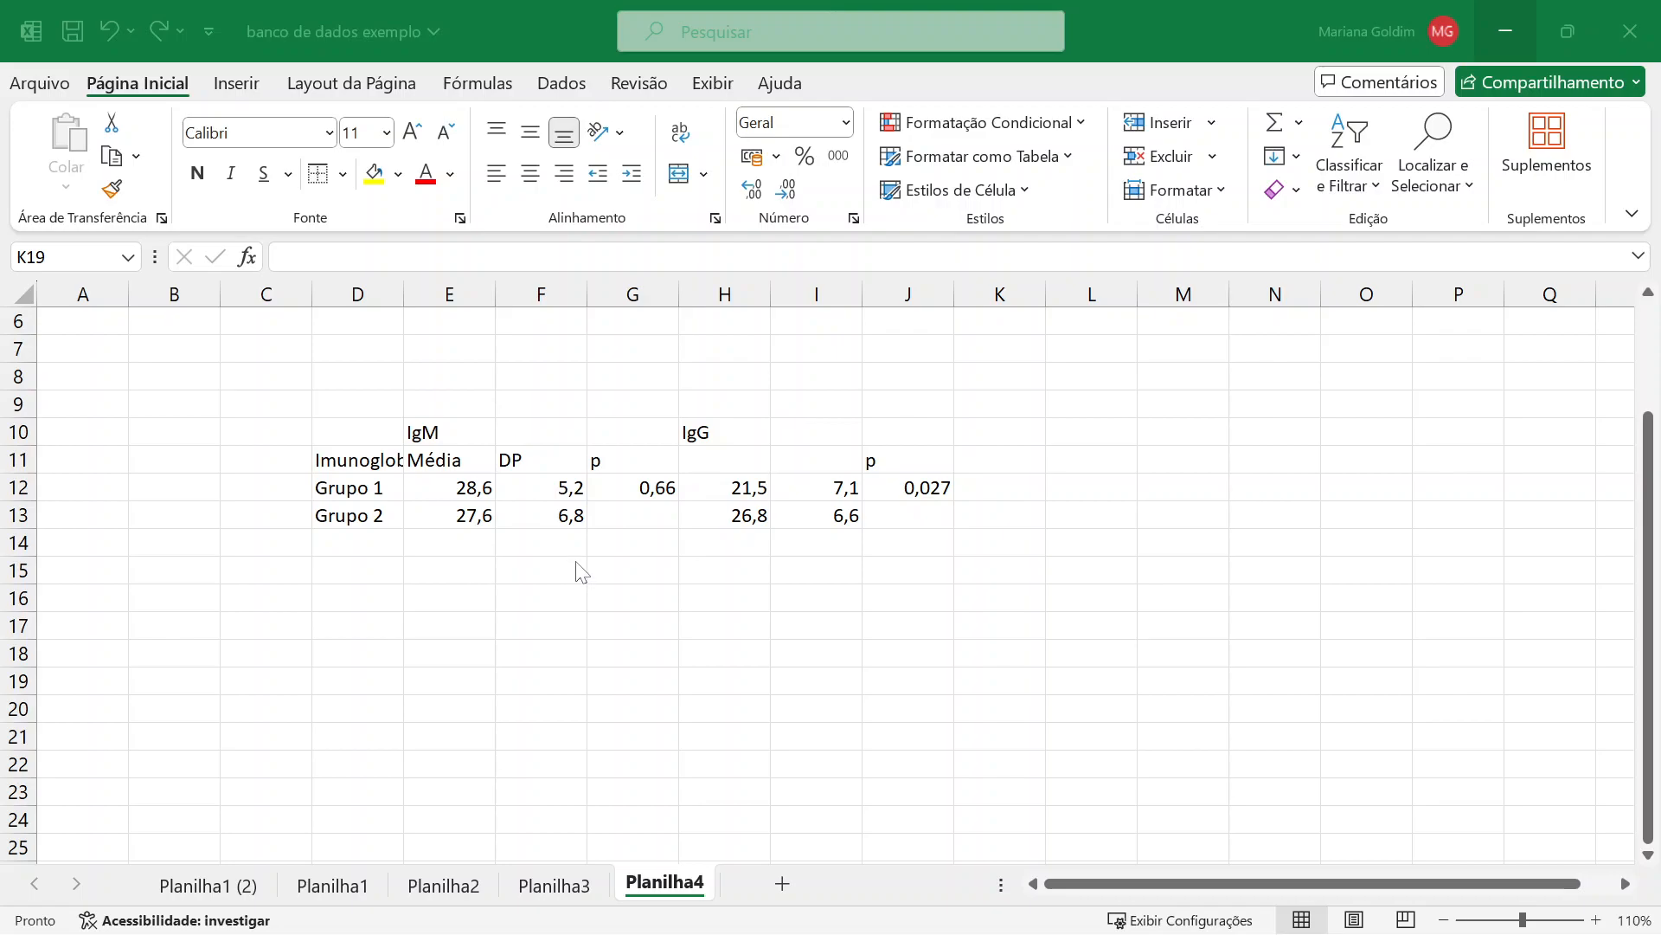
Examine the IgM and IgG blocks of the immunoglobulin table, comparing groups, means, standard deviations and p values.
left_click(623, 550)
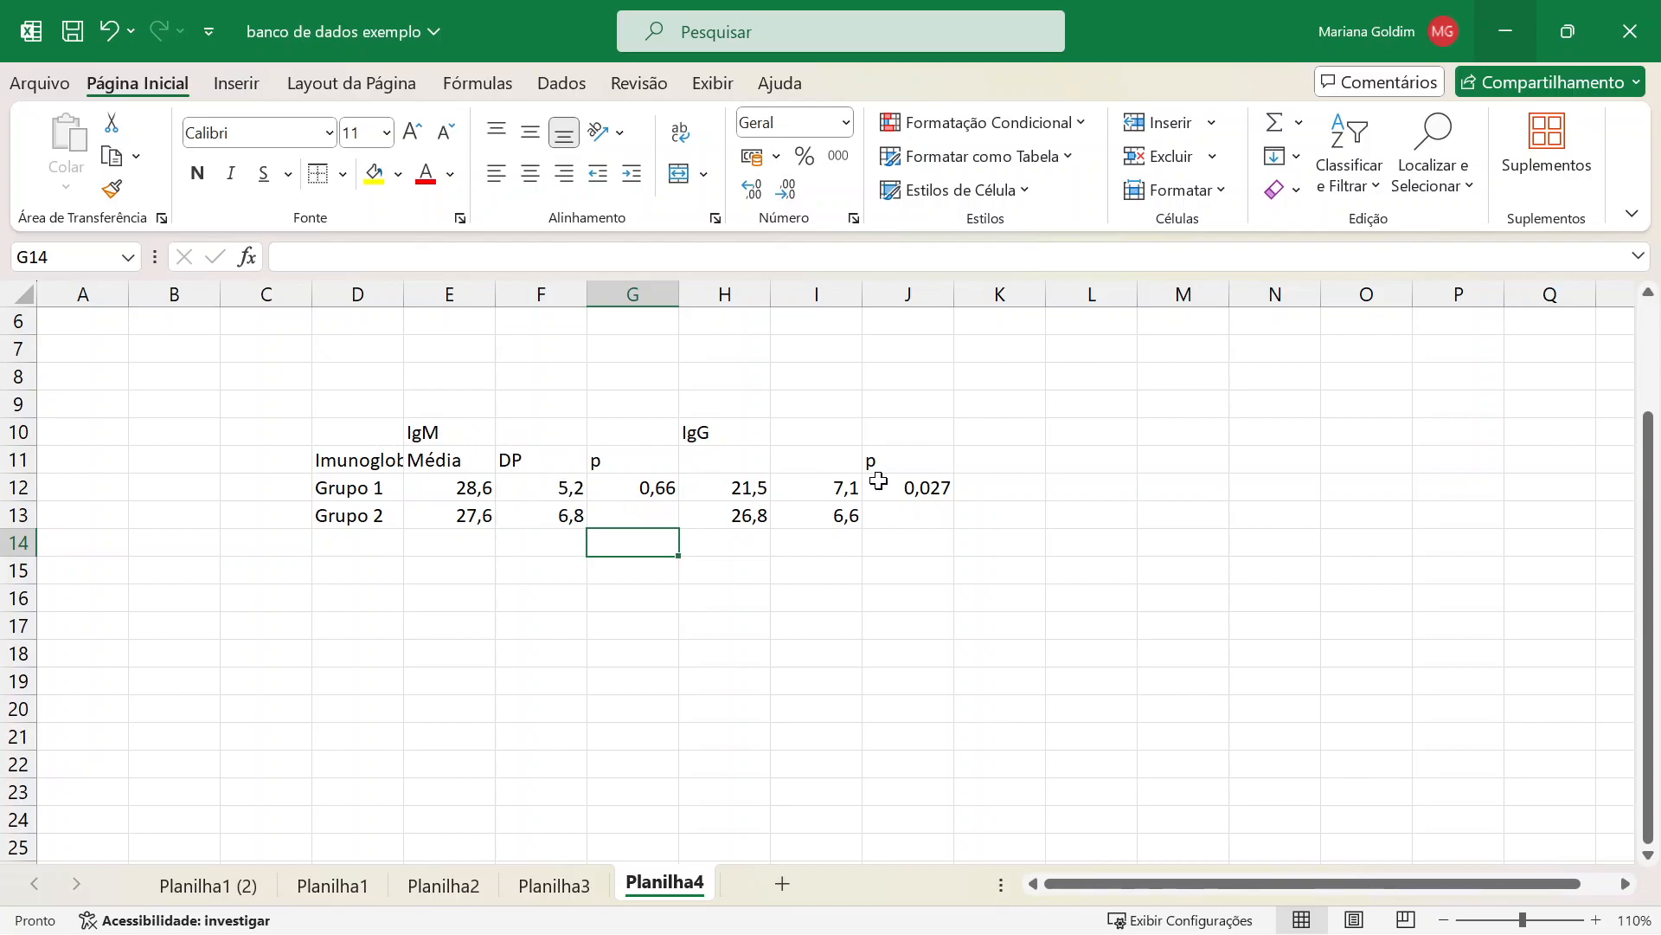
left_click(433, 426)
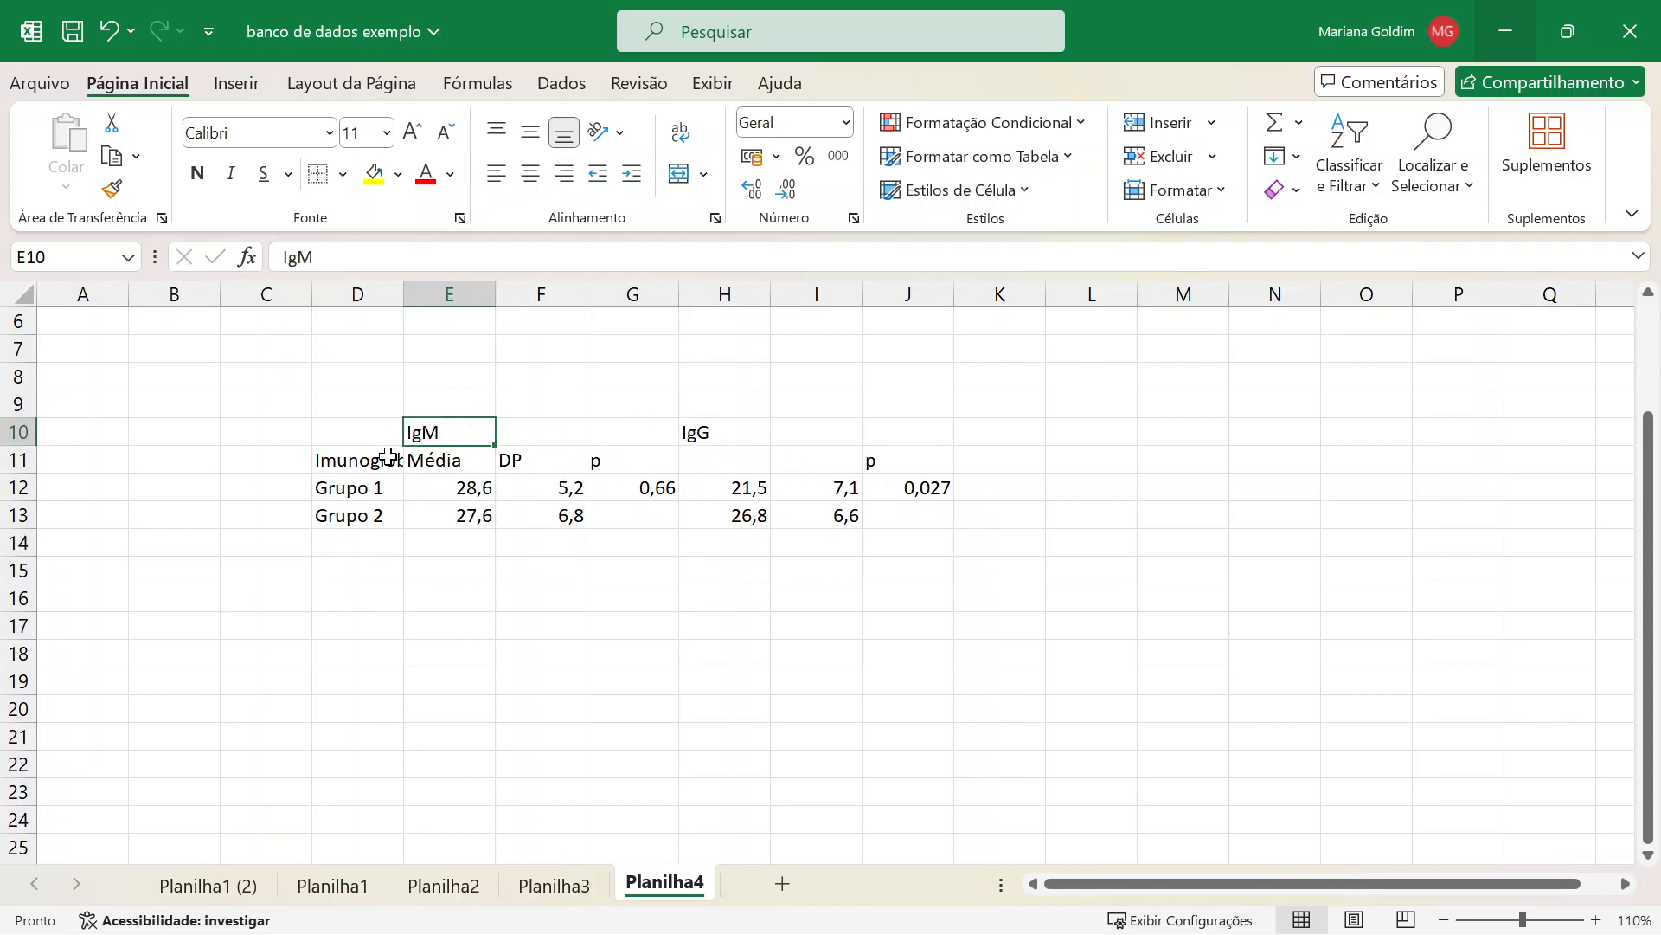
left_click(716, 431)
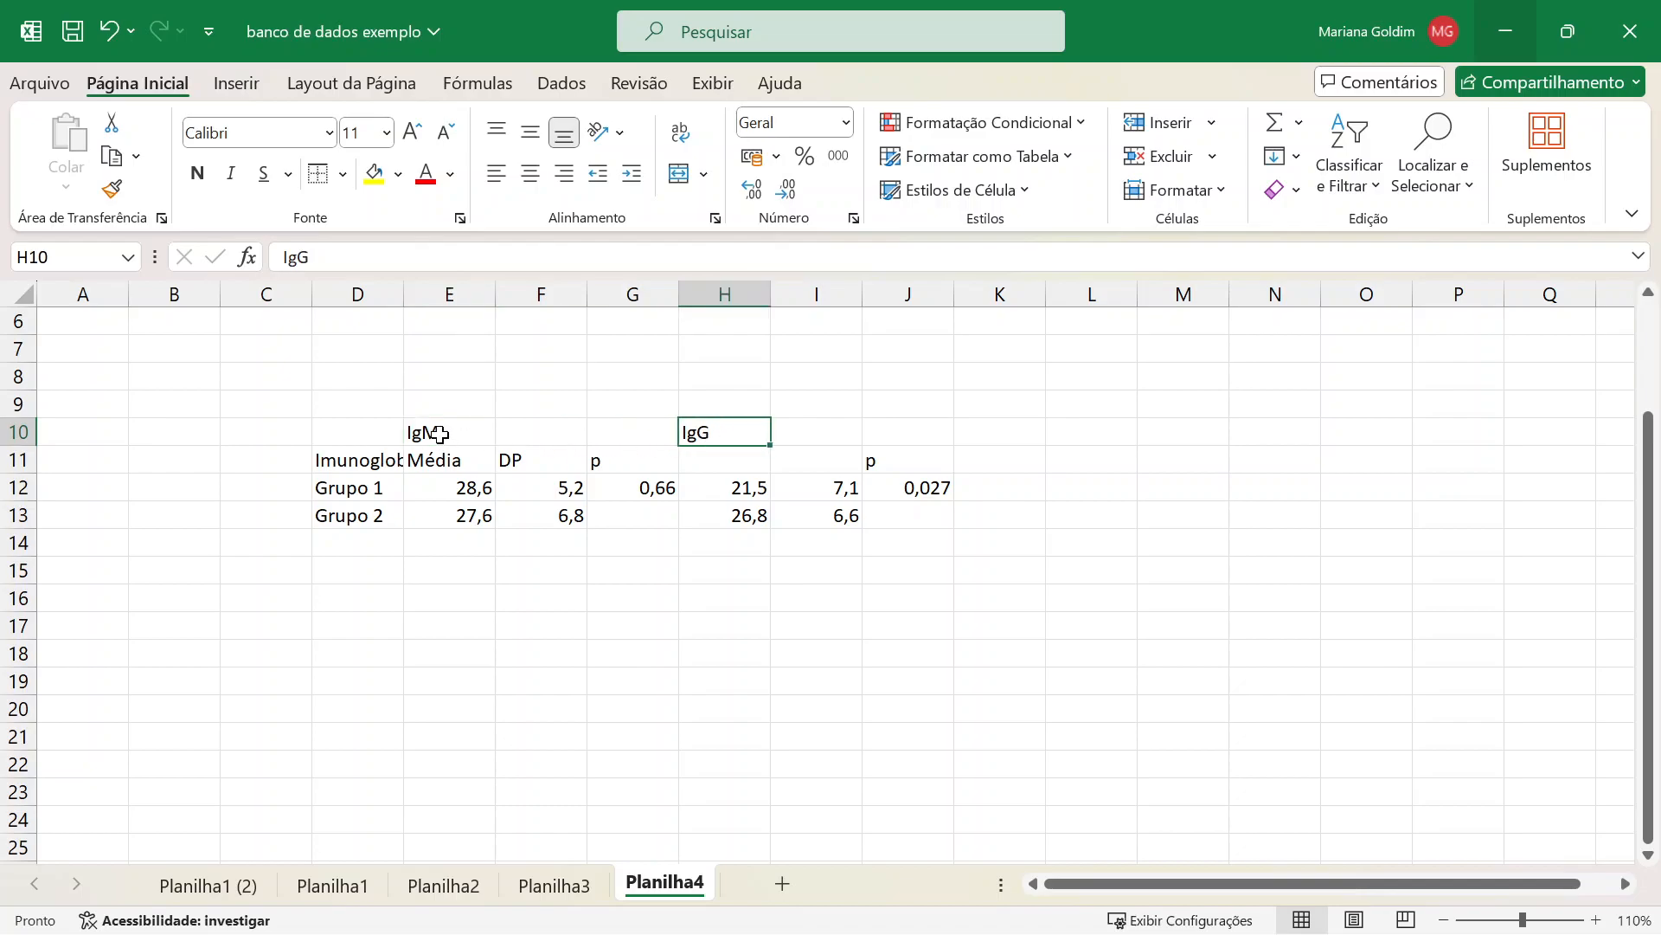
left_click(358, 488)
left_click(362, 514)
left_click_drag(471, 456, 471, 520)
left_click_drag(563, 456, 563, 516)
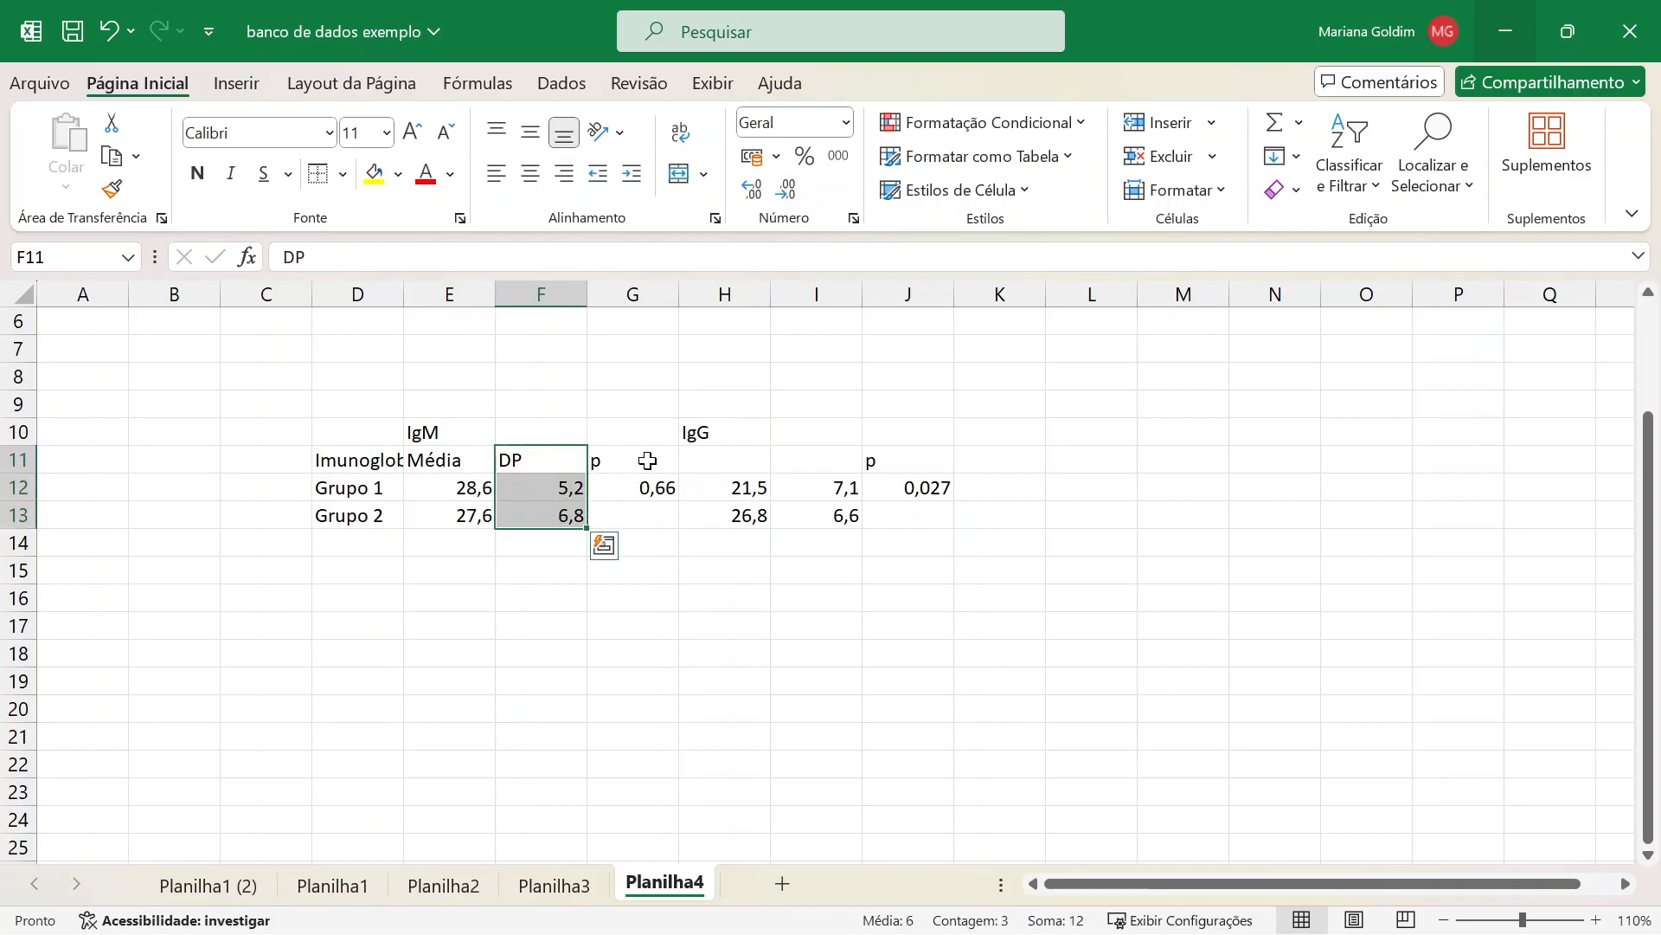
left_click_drag(645, 459, 649, 510)
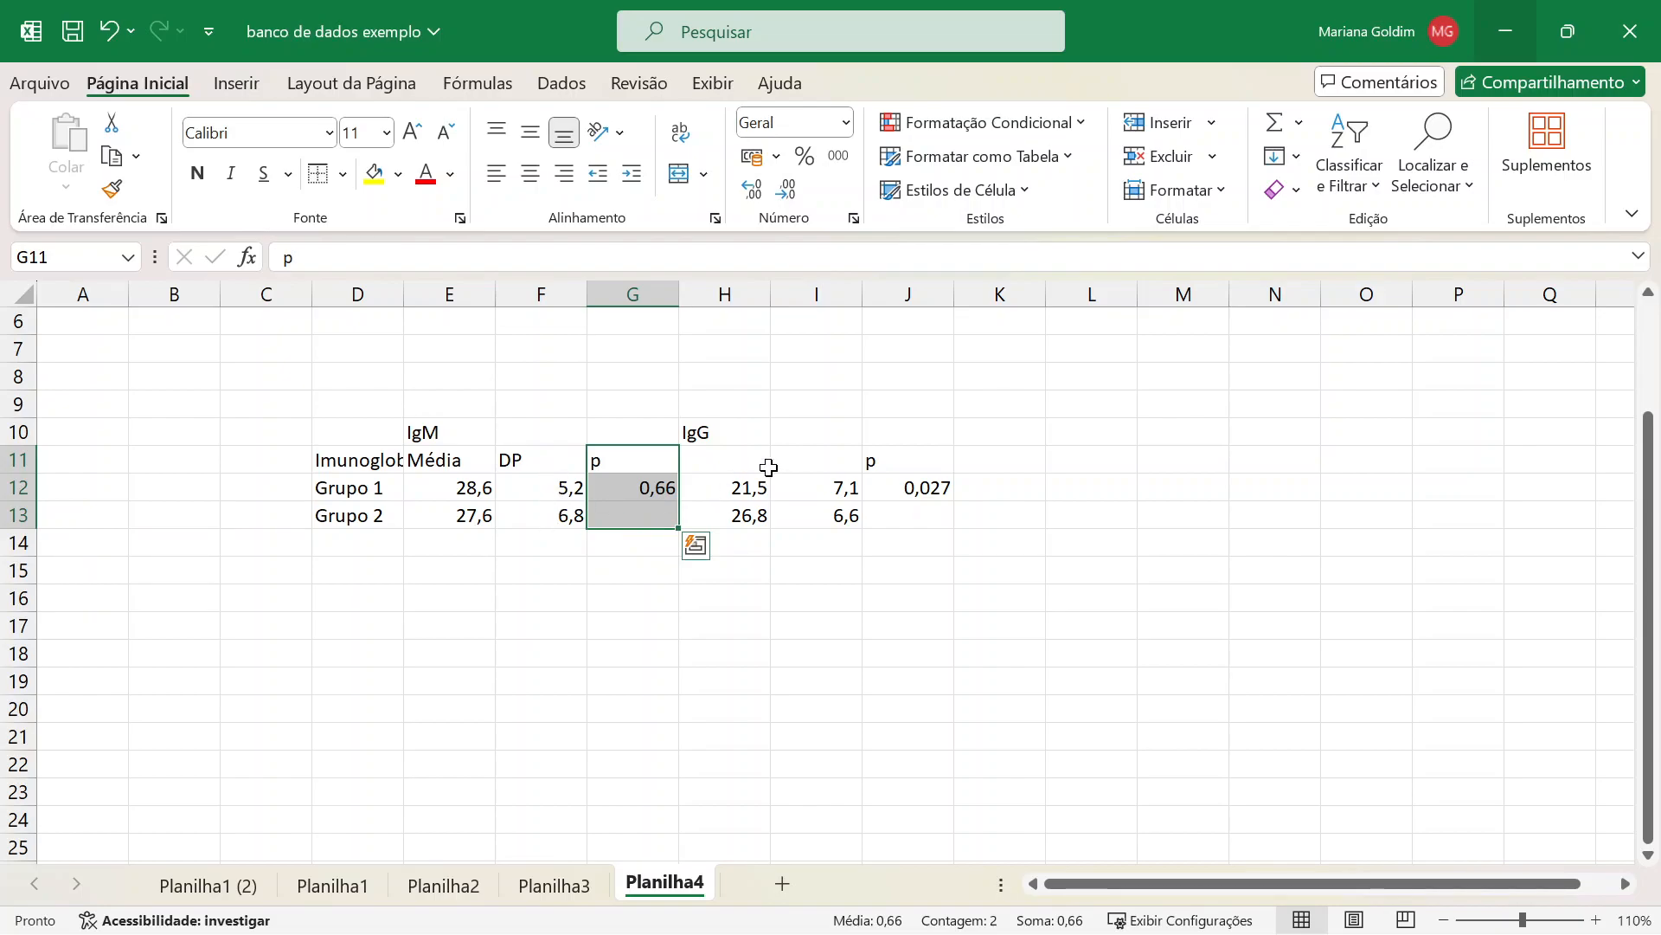
left_click_drag(725, 431, 926, 515)
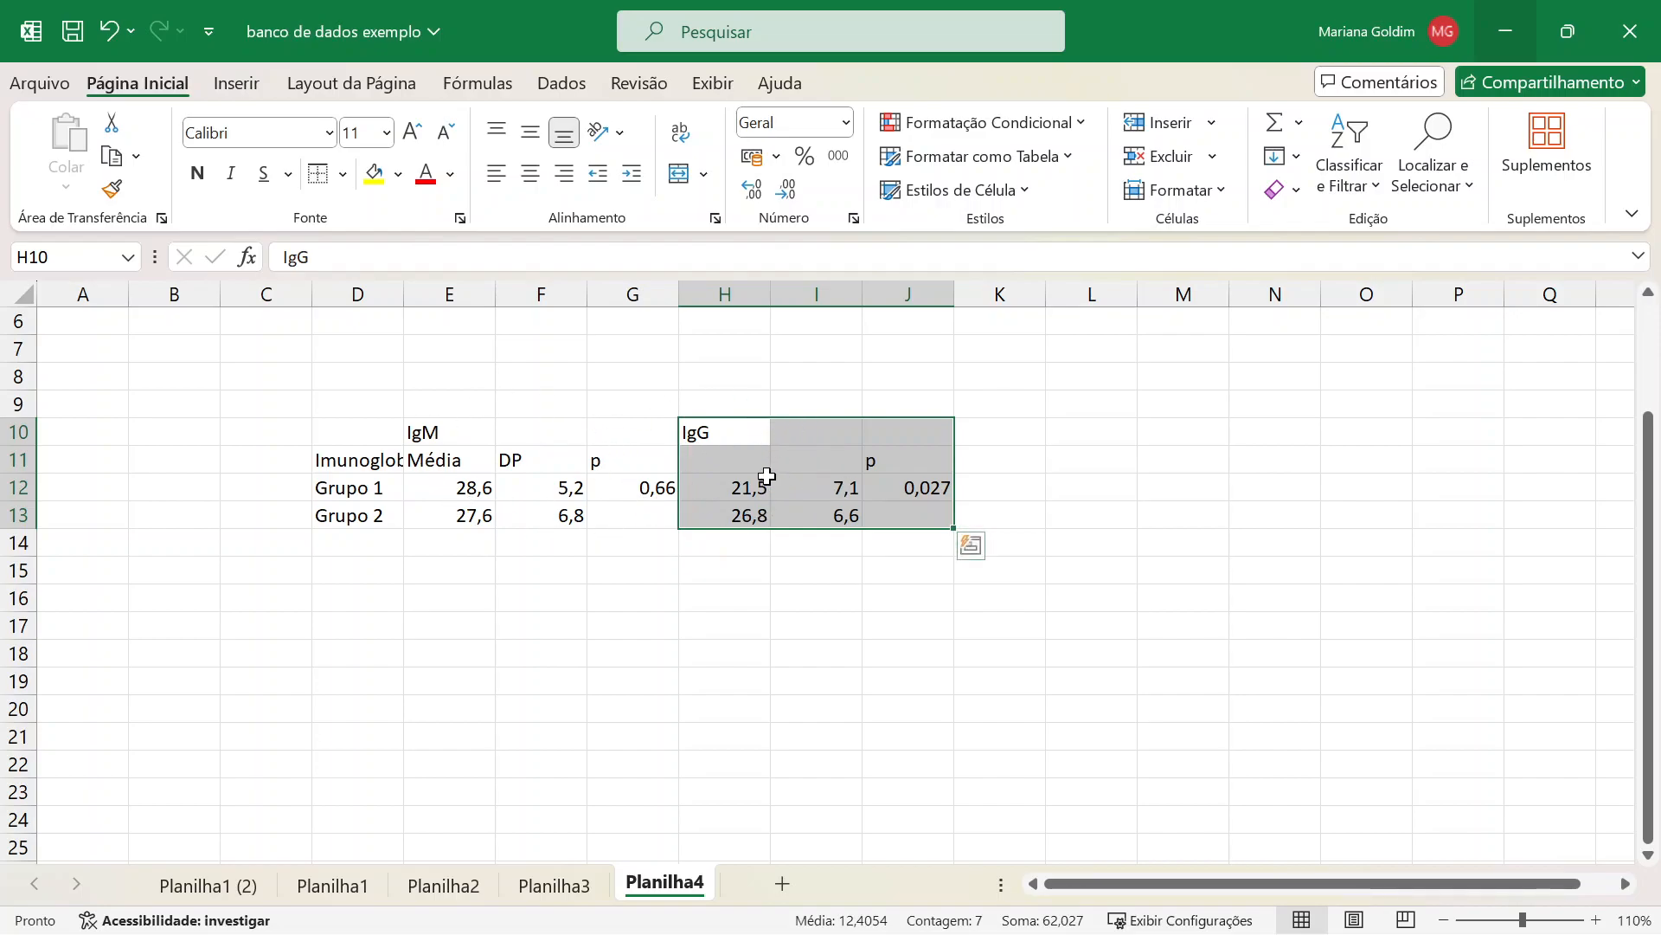
left_click(616, 490)
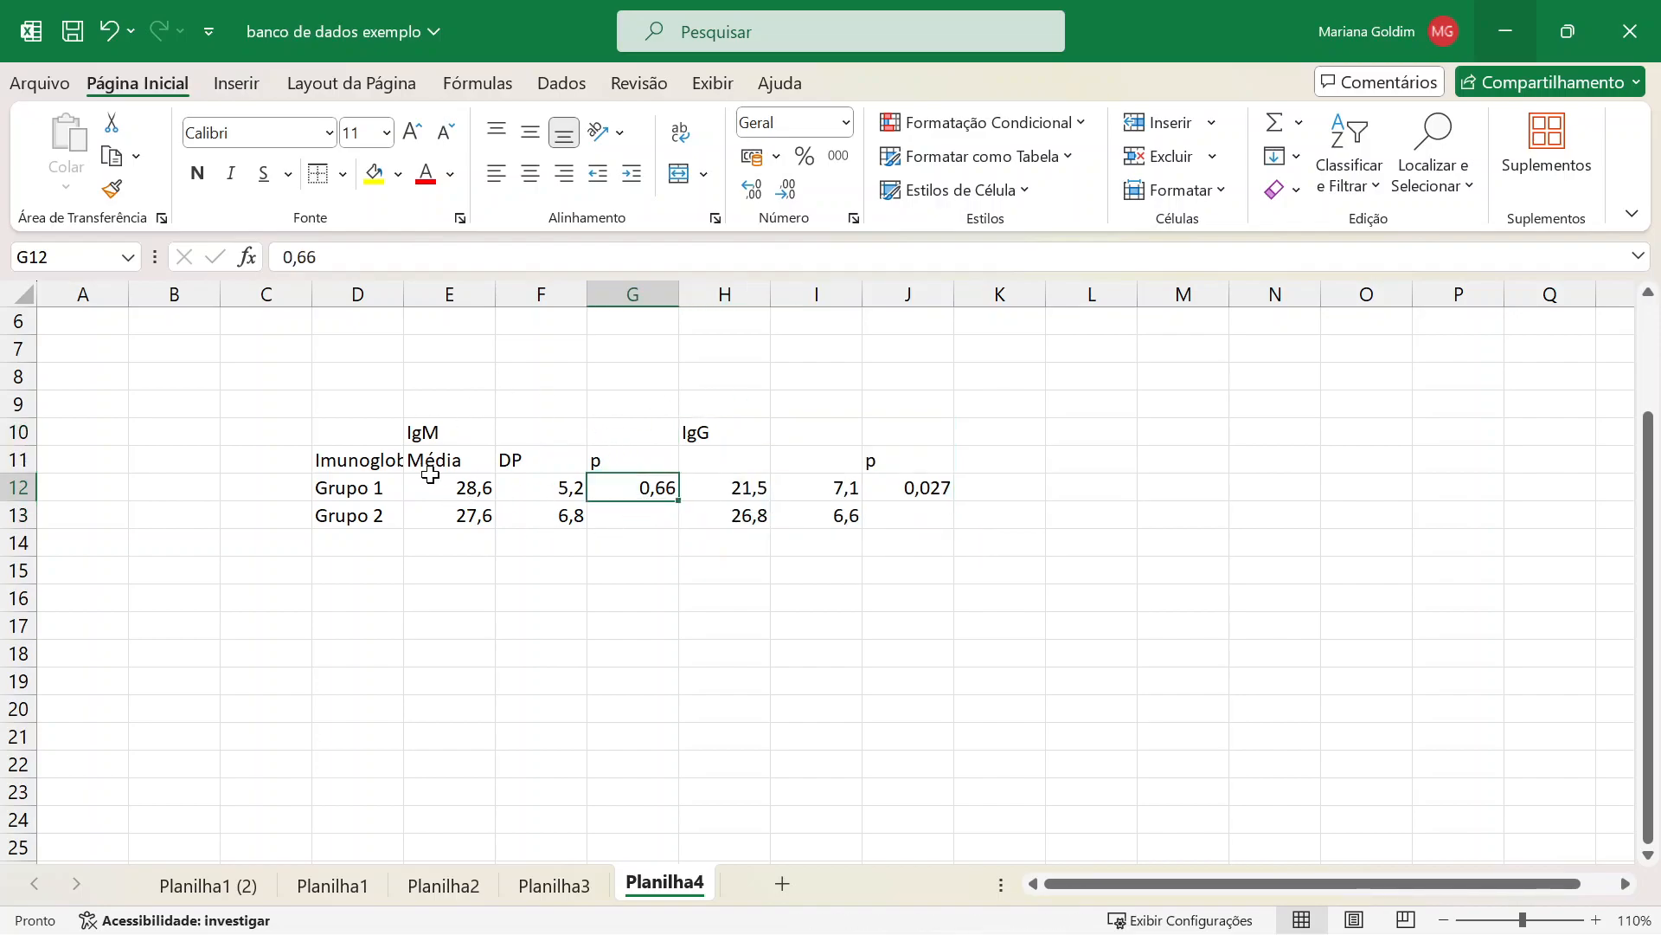
left_click(472, 458)
left_click_drag(491, 455, 467, 520)
left_click_drag(552, 460, 568, 519)
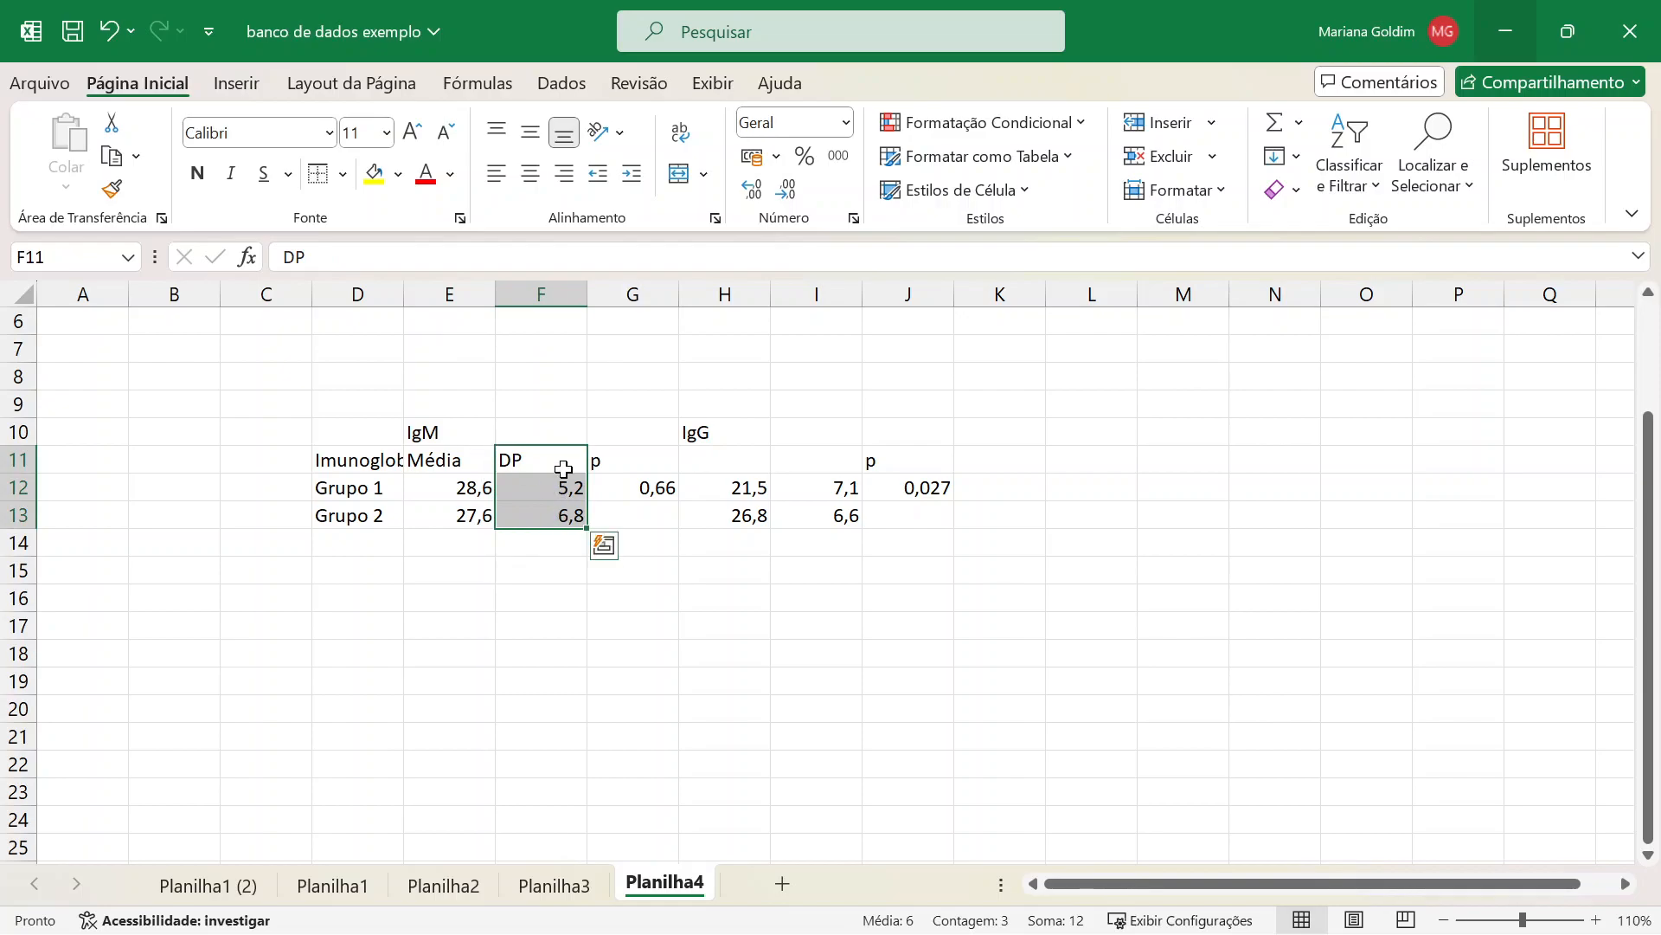
Copy the Média and DP headings from the IgM block into H11:I11 above the IgG values.
left_click_drag(451, 451, 549, 460)
key("ctrl+c")
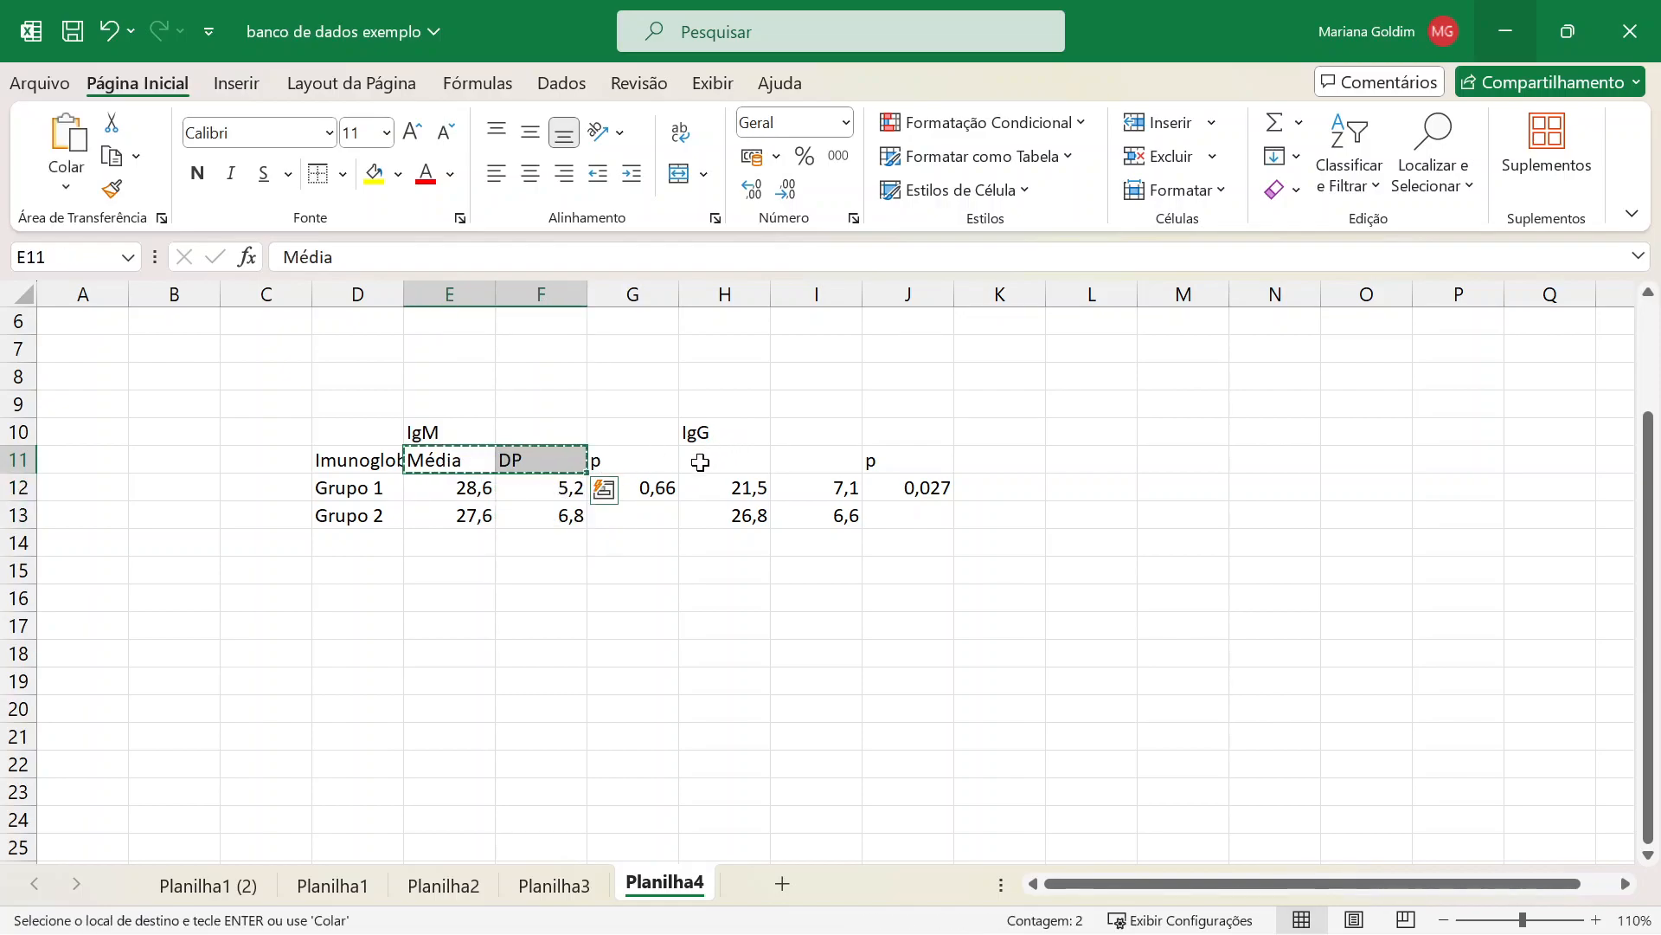
left_click(712, 458)
key("ctrl+v")
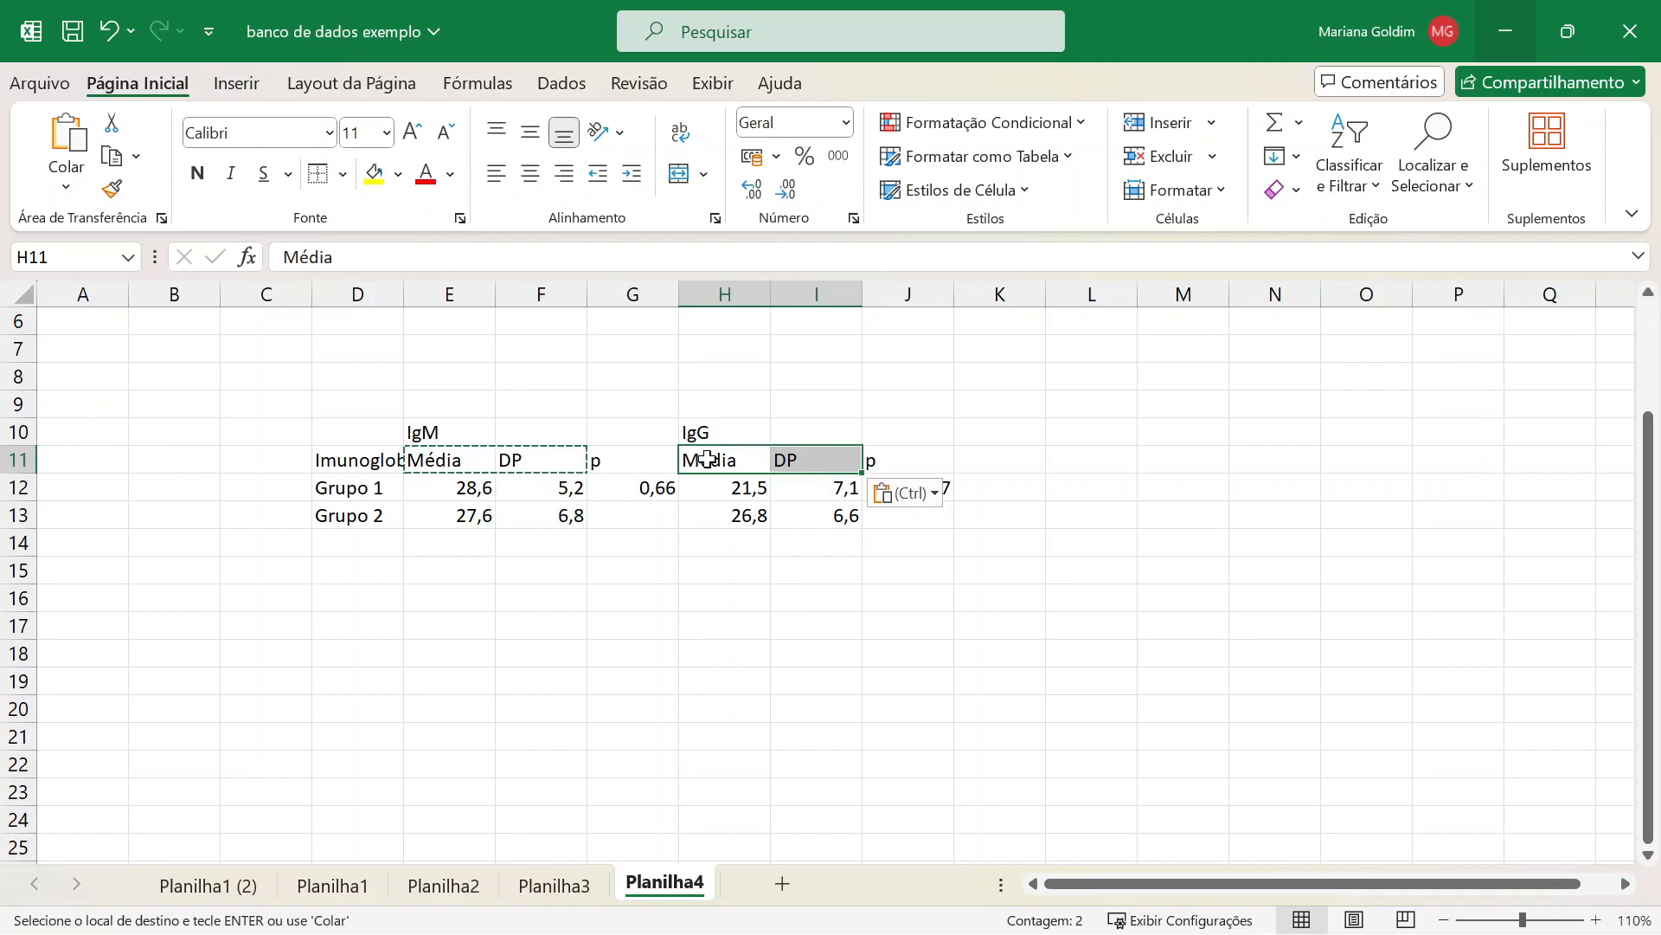
left_click_drag(459, 456, 510, 456)
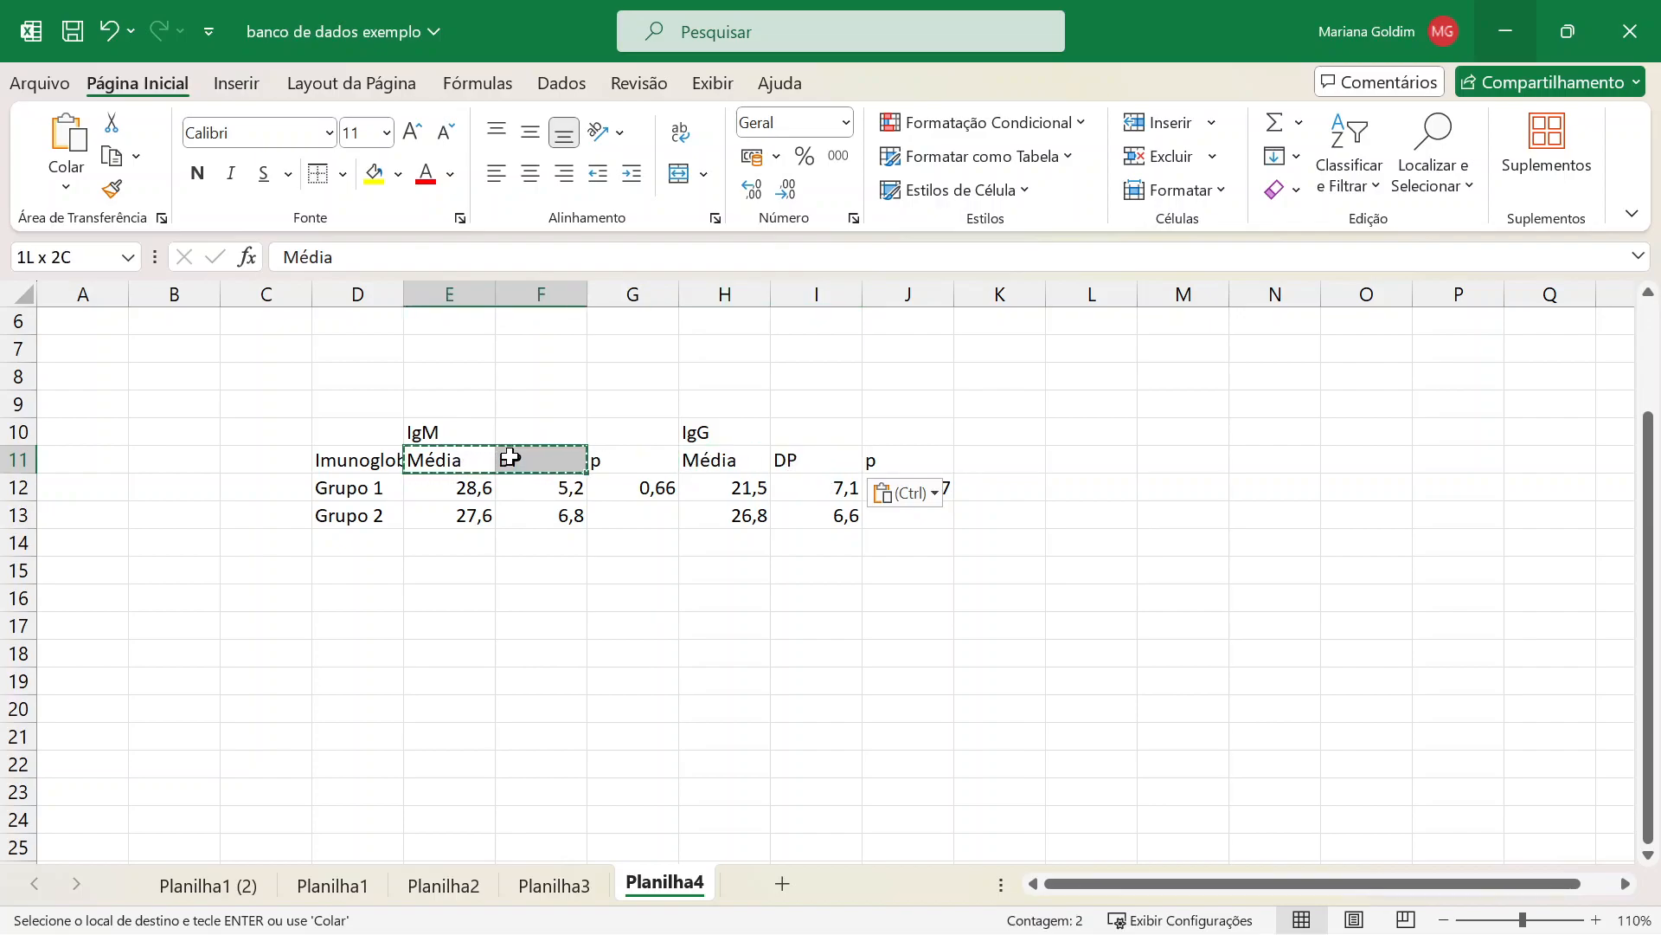
key("ctrl+v")
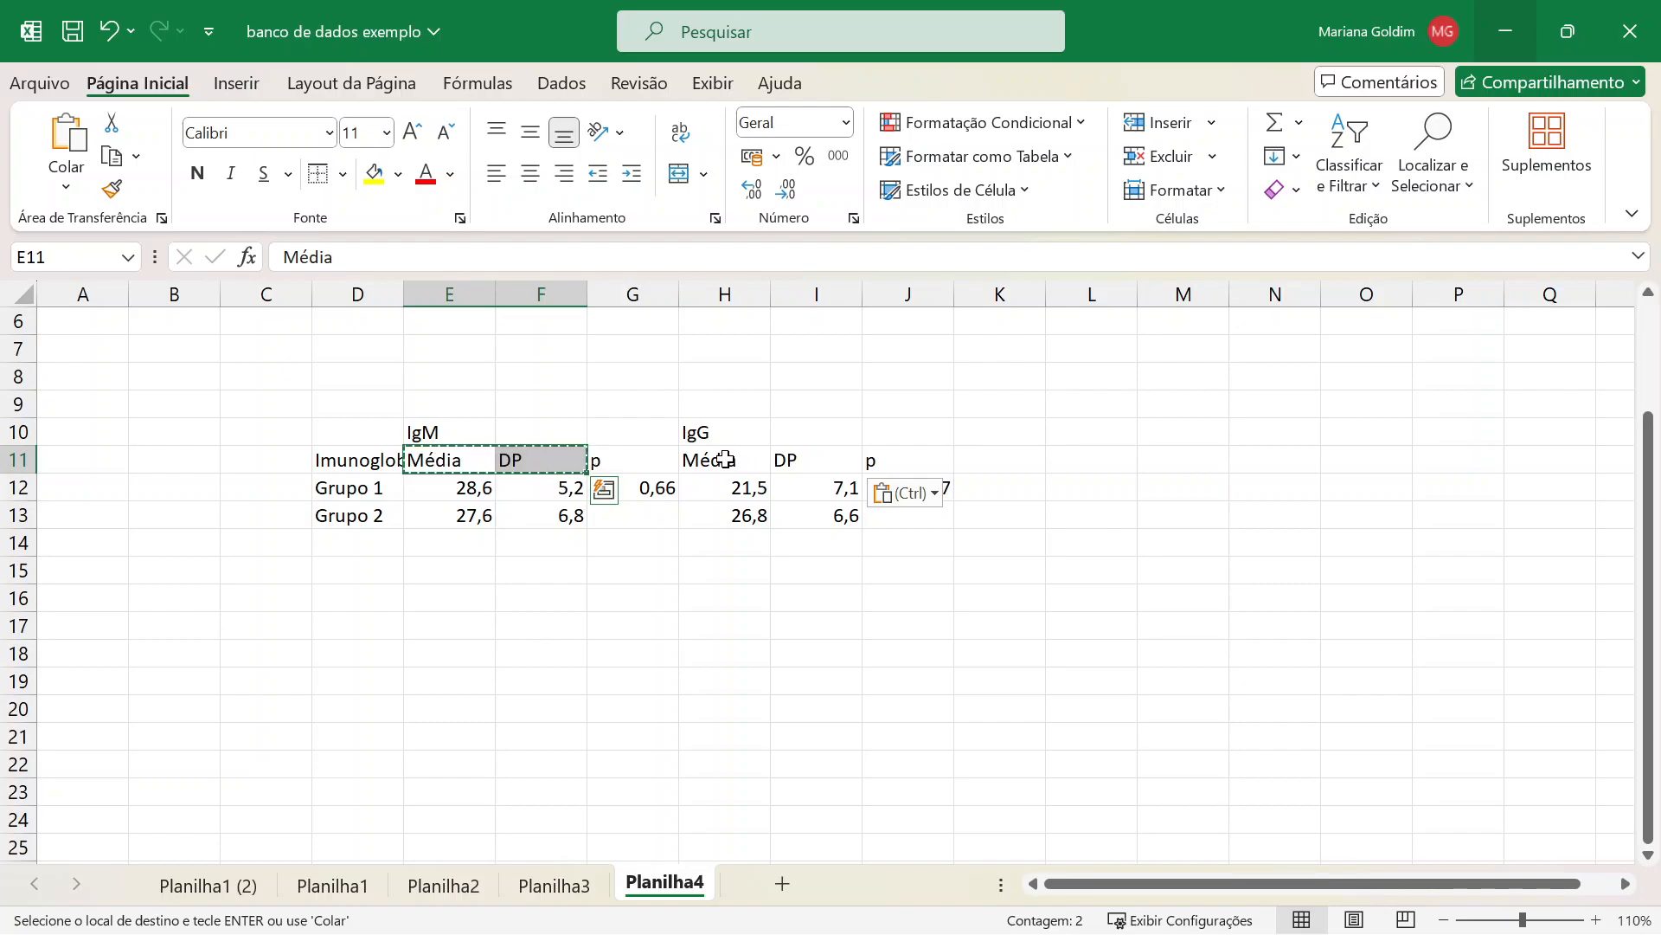
left_click_drag(727, 459, 790, 459)
key("ctrl+v")
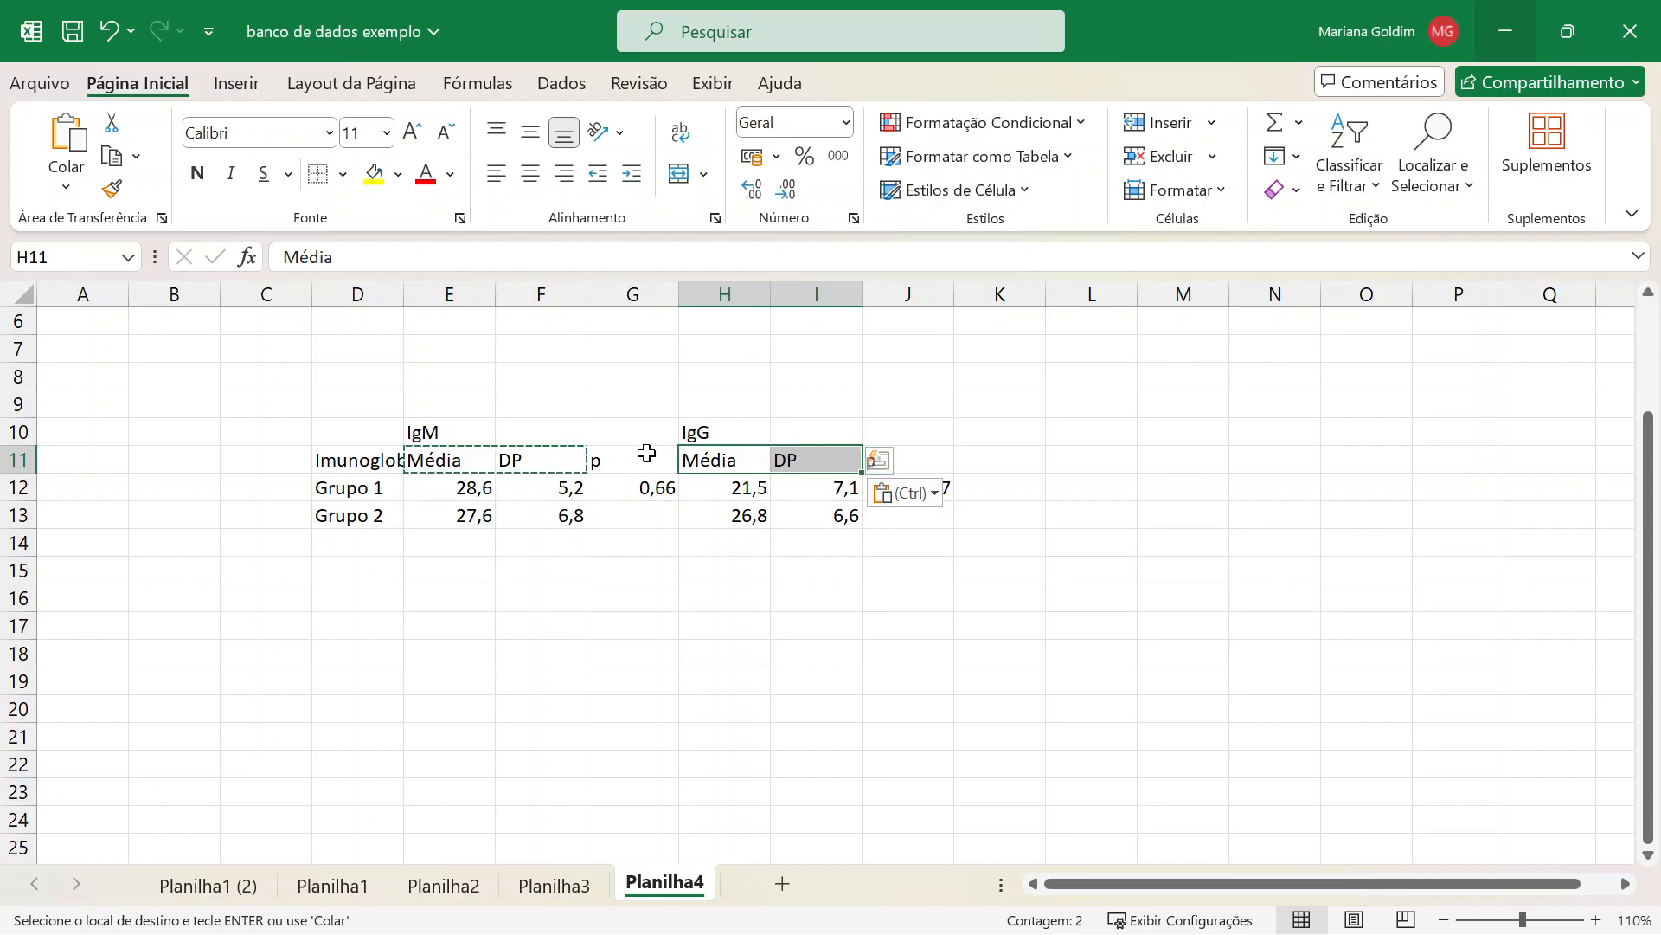
left_click(799, 543)
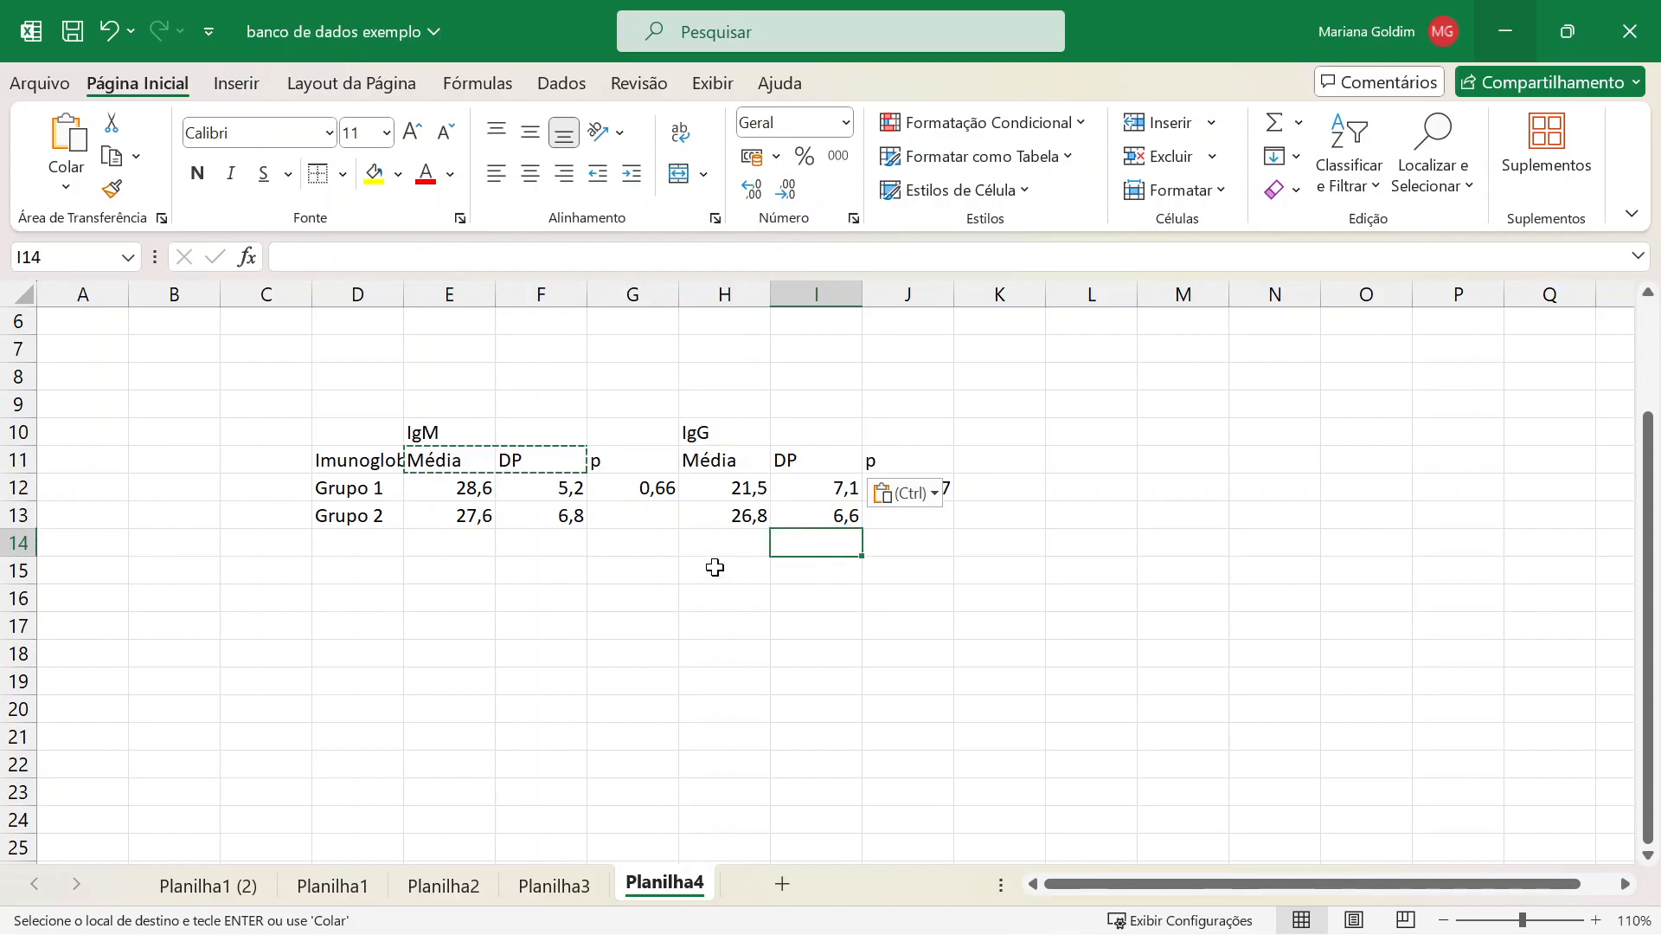
Centre the headings and values in E10:J13 horizontally.
left_click_drag(451, 430, 940, 518)
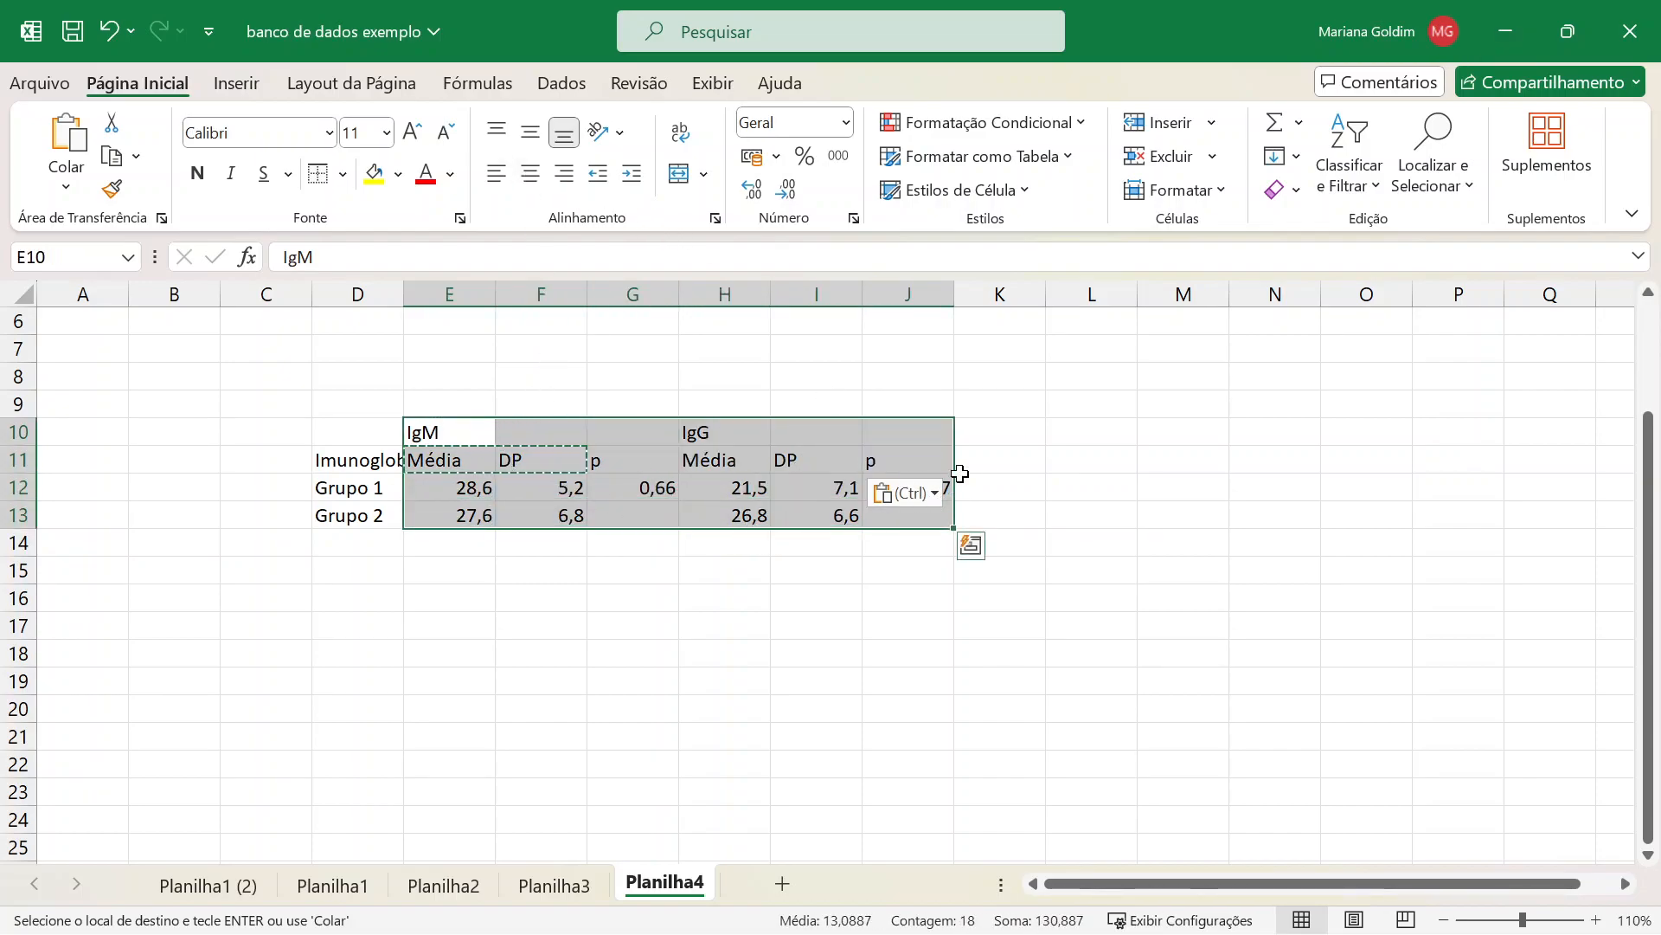
left_click(530, 178)
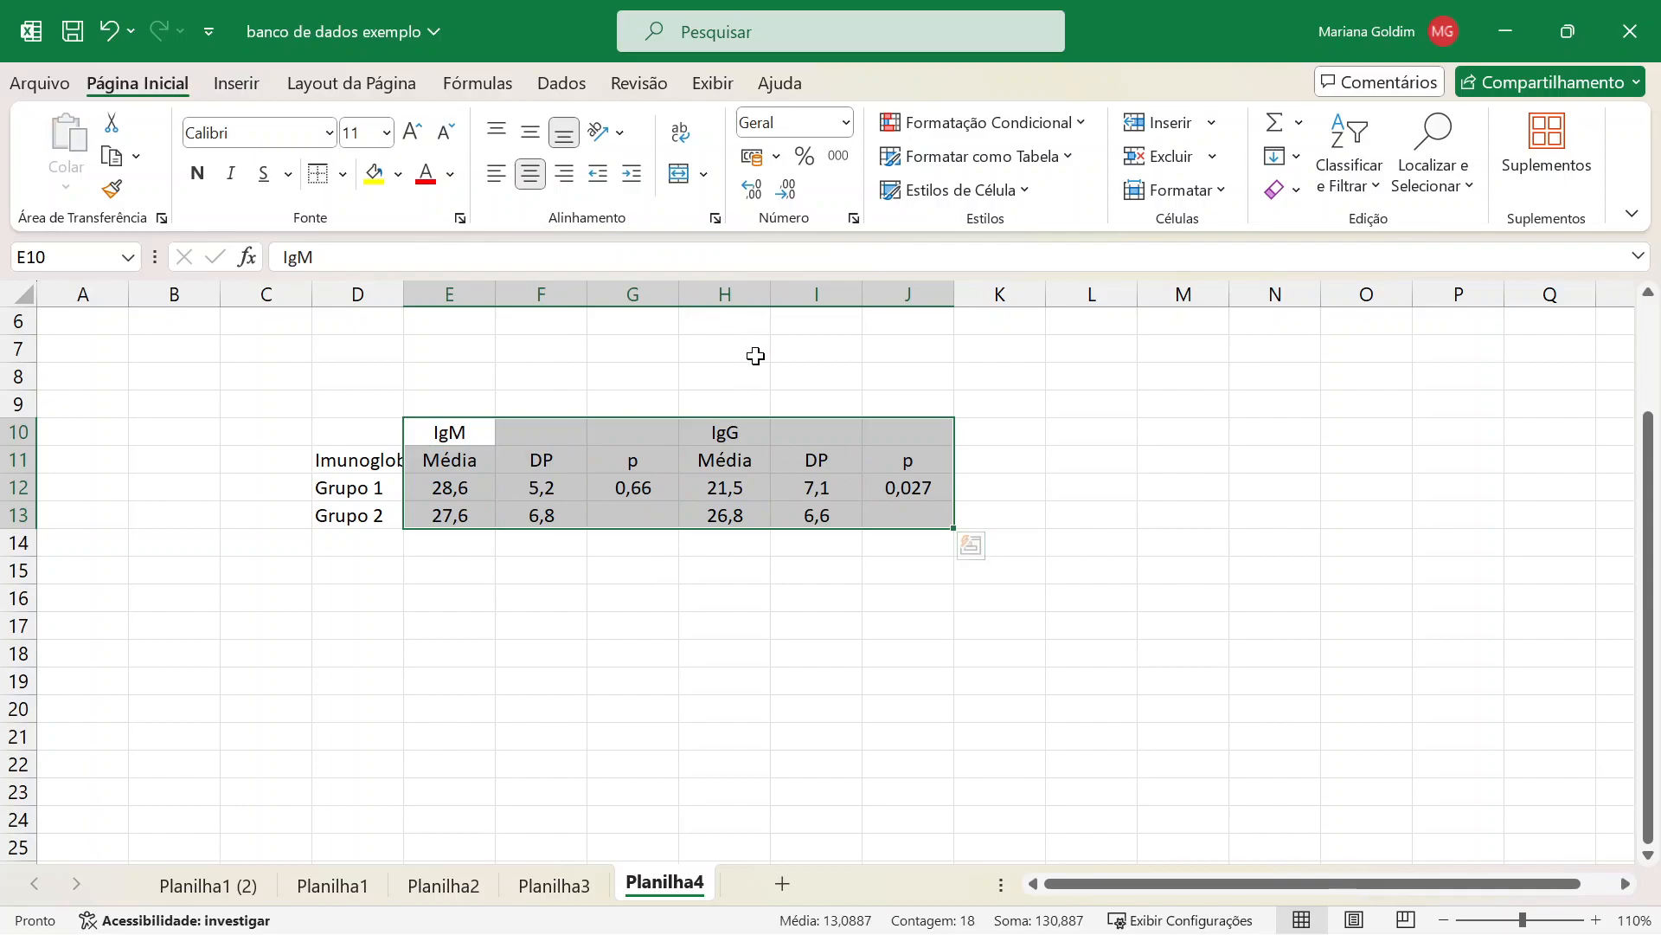
left_click(675, 541)
Merge and centre the IgM heading across its three columns, E10:G10.
left_click(450, 430)
left_click_drag(452, 456, 623, 456)
left_click(451, 429)
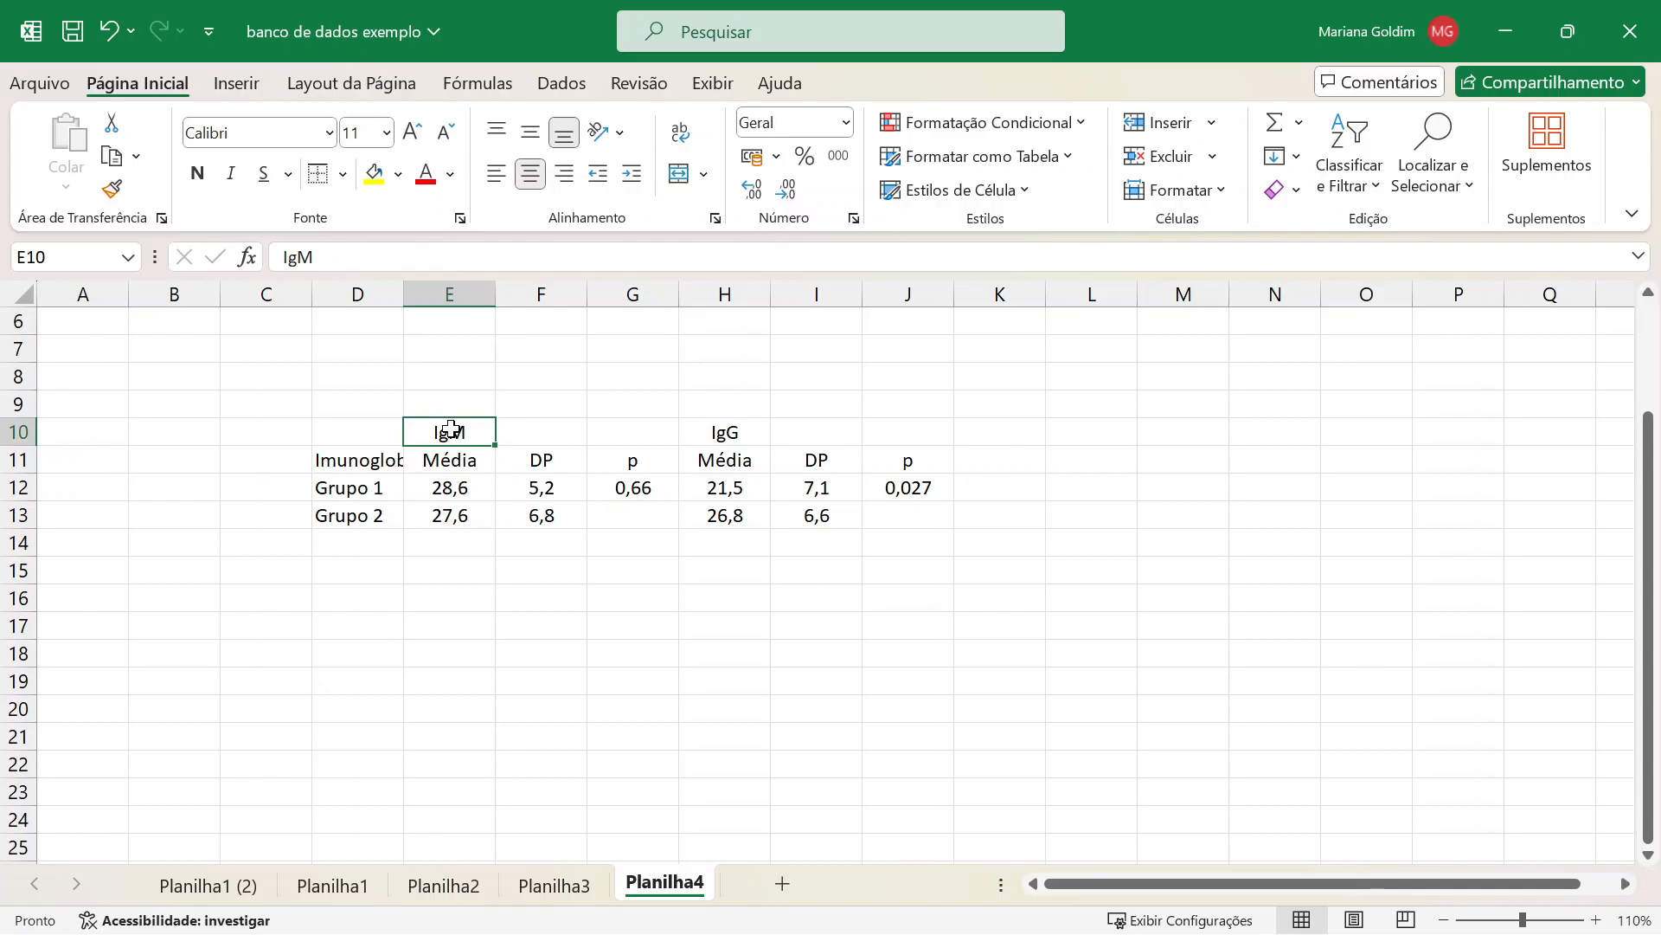
left_click_drag(451, 429, 606, 430)
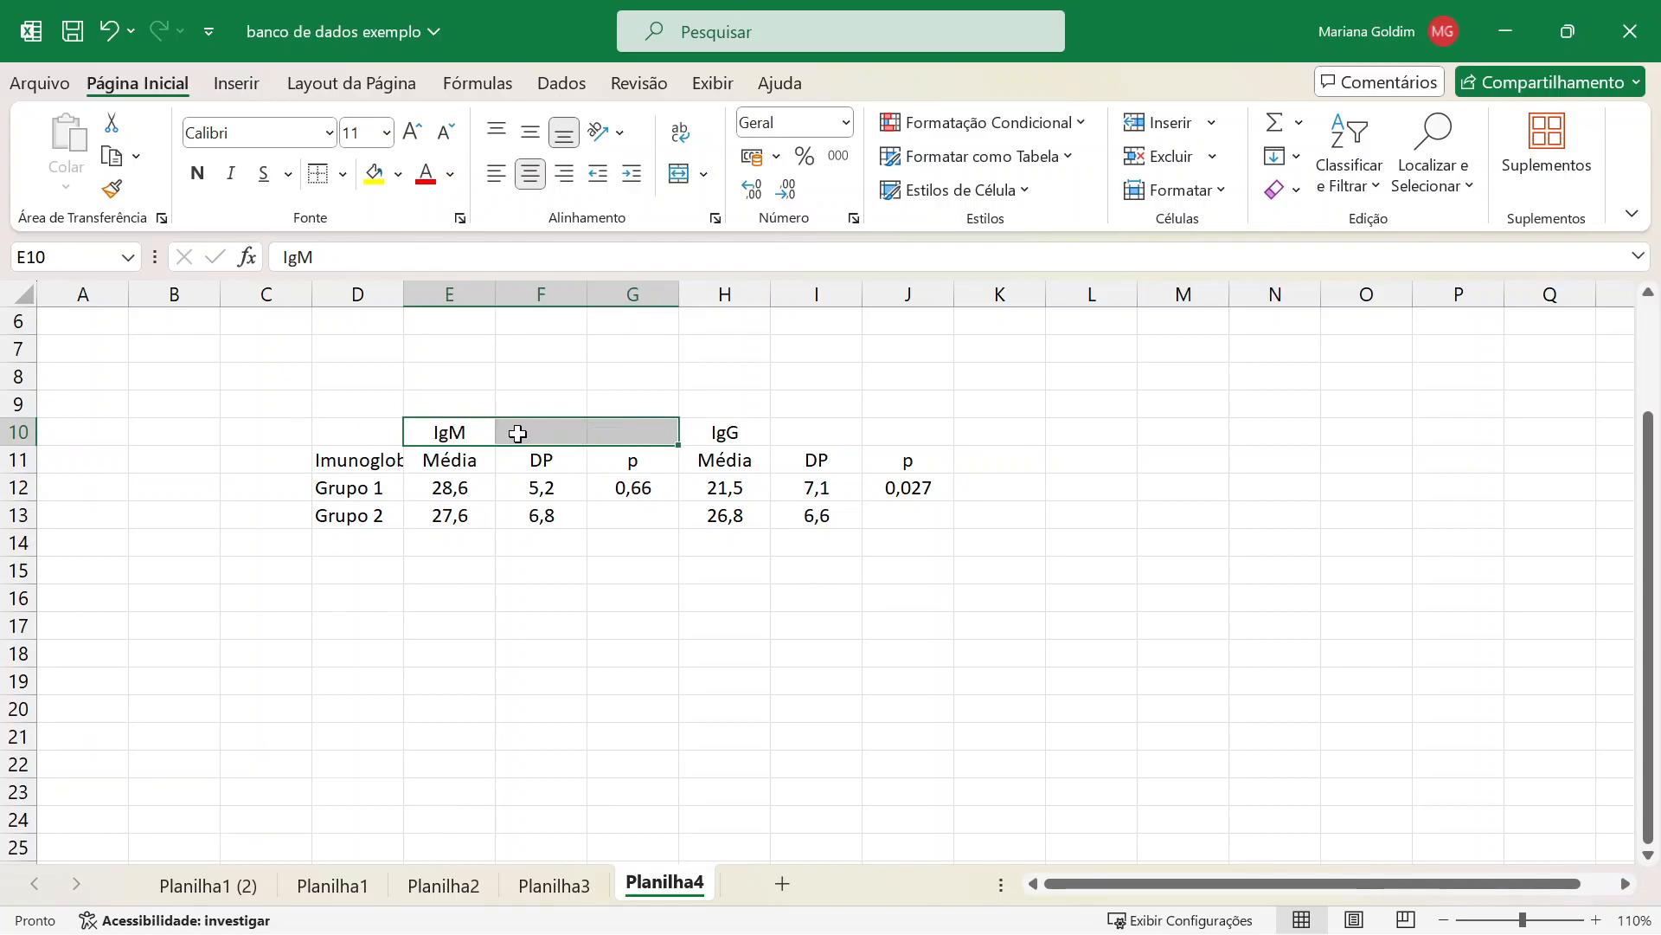
left_click_drag(449, 430, 599, 431)
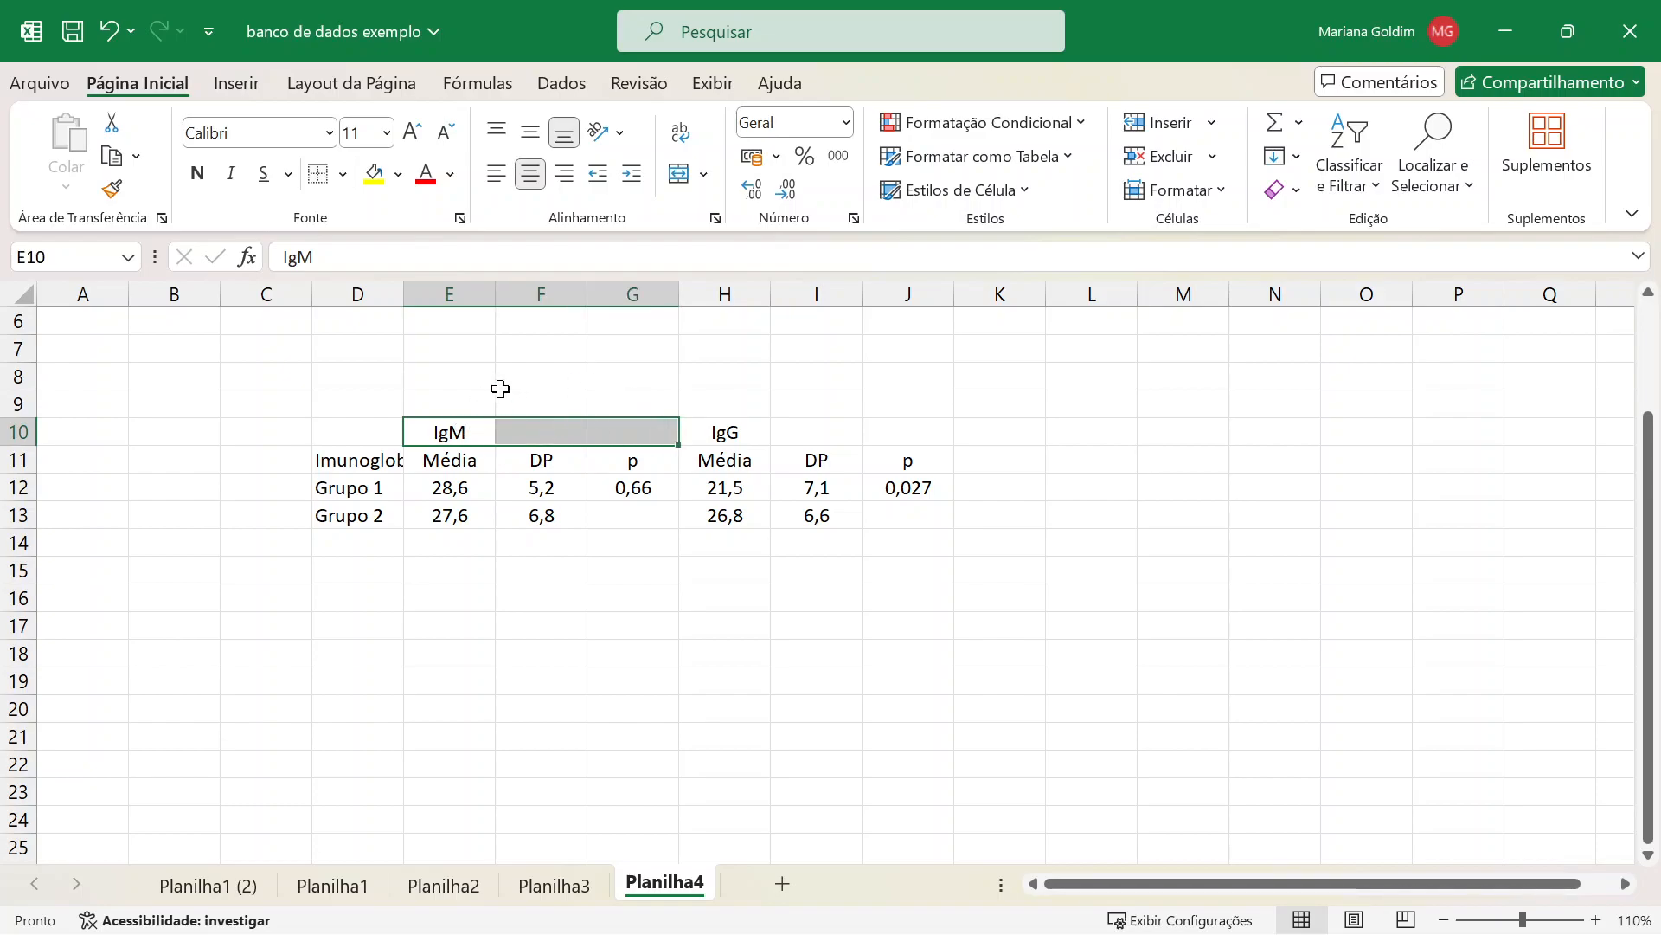
left_click(680, 176)
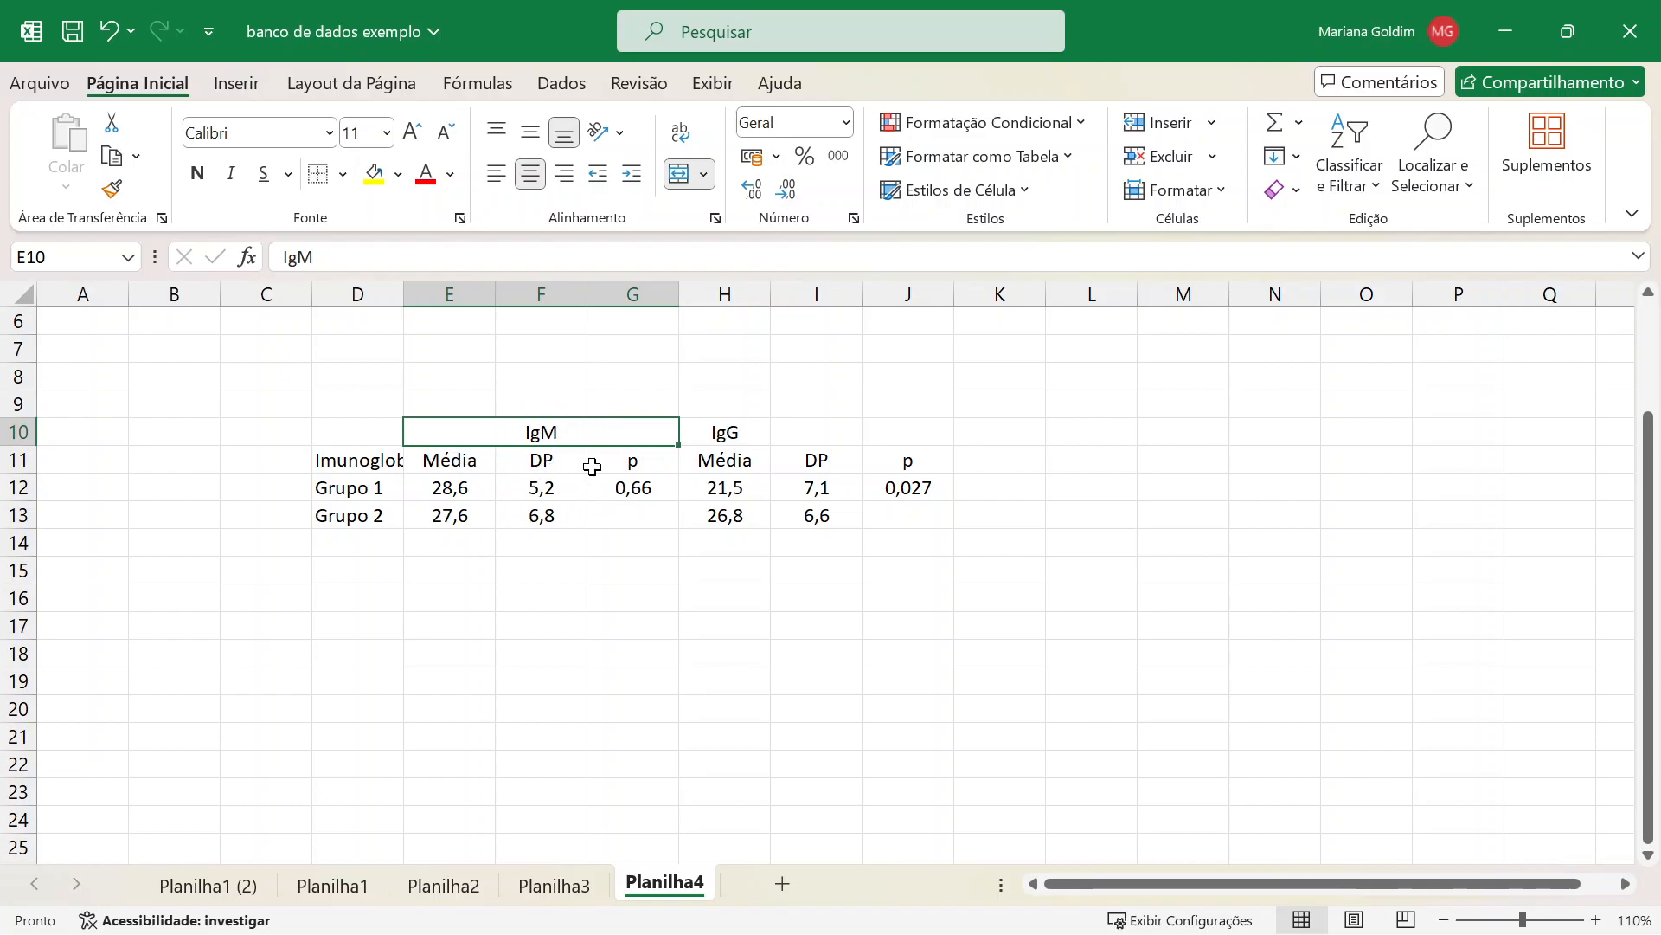
Merge and centre the IgG heading across its three columns, H10:J10.
left_click_drag(731, 430, 895, 431)
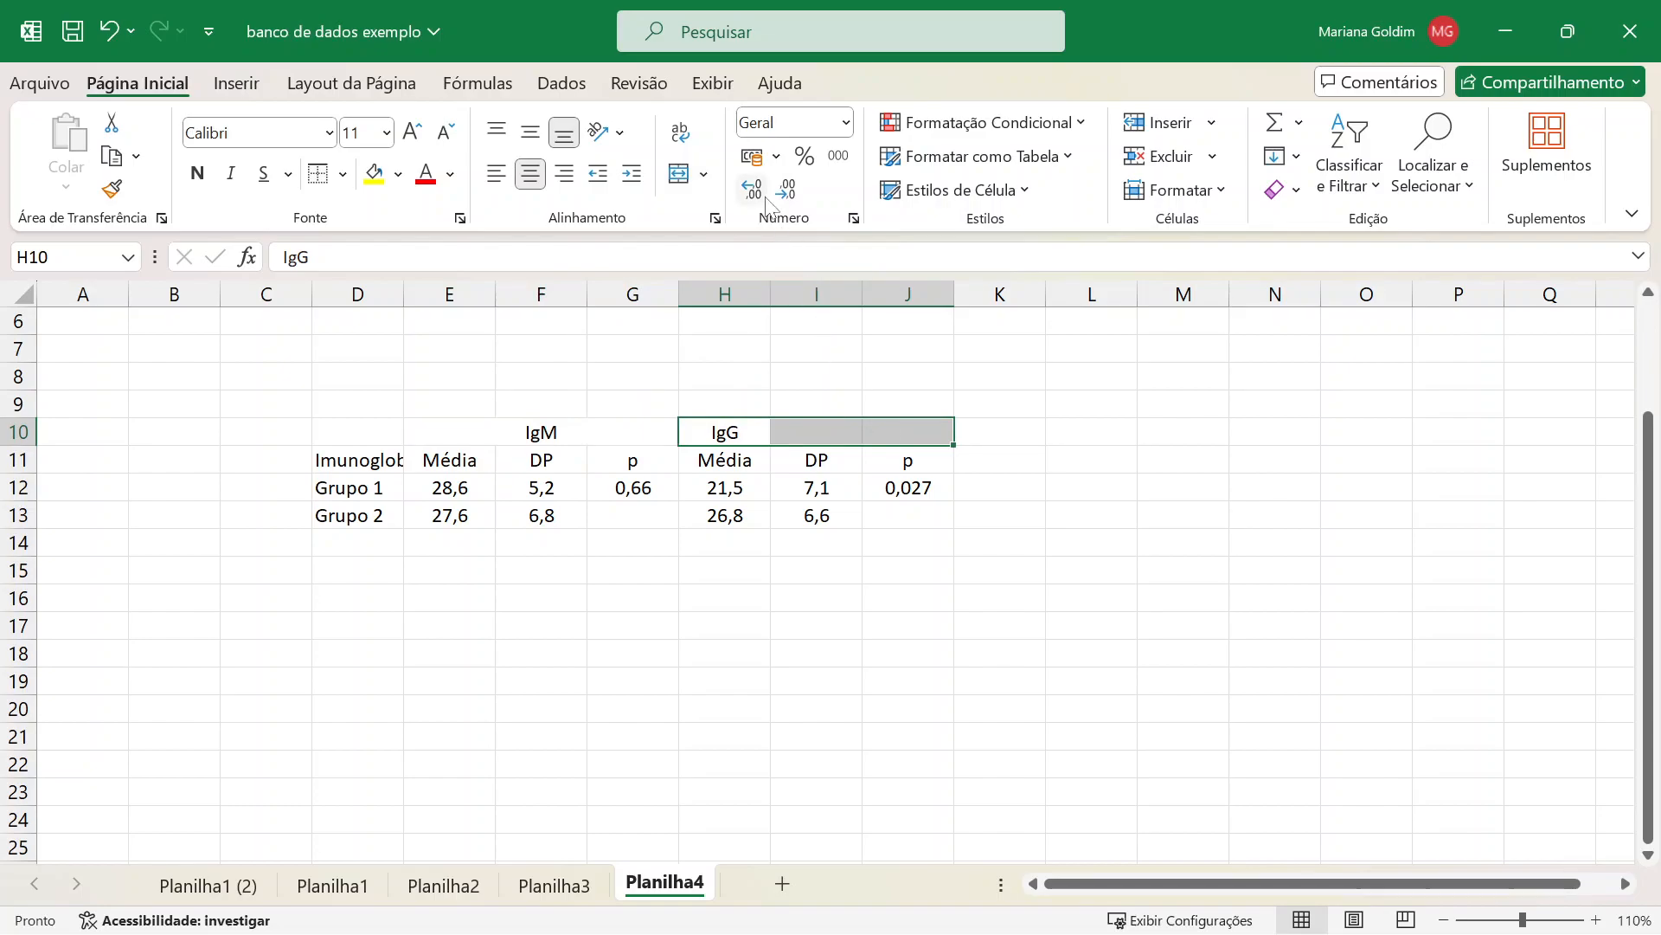
left_click(682, 180)
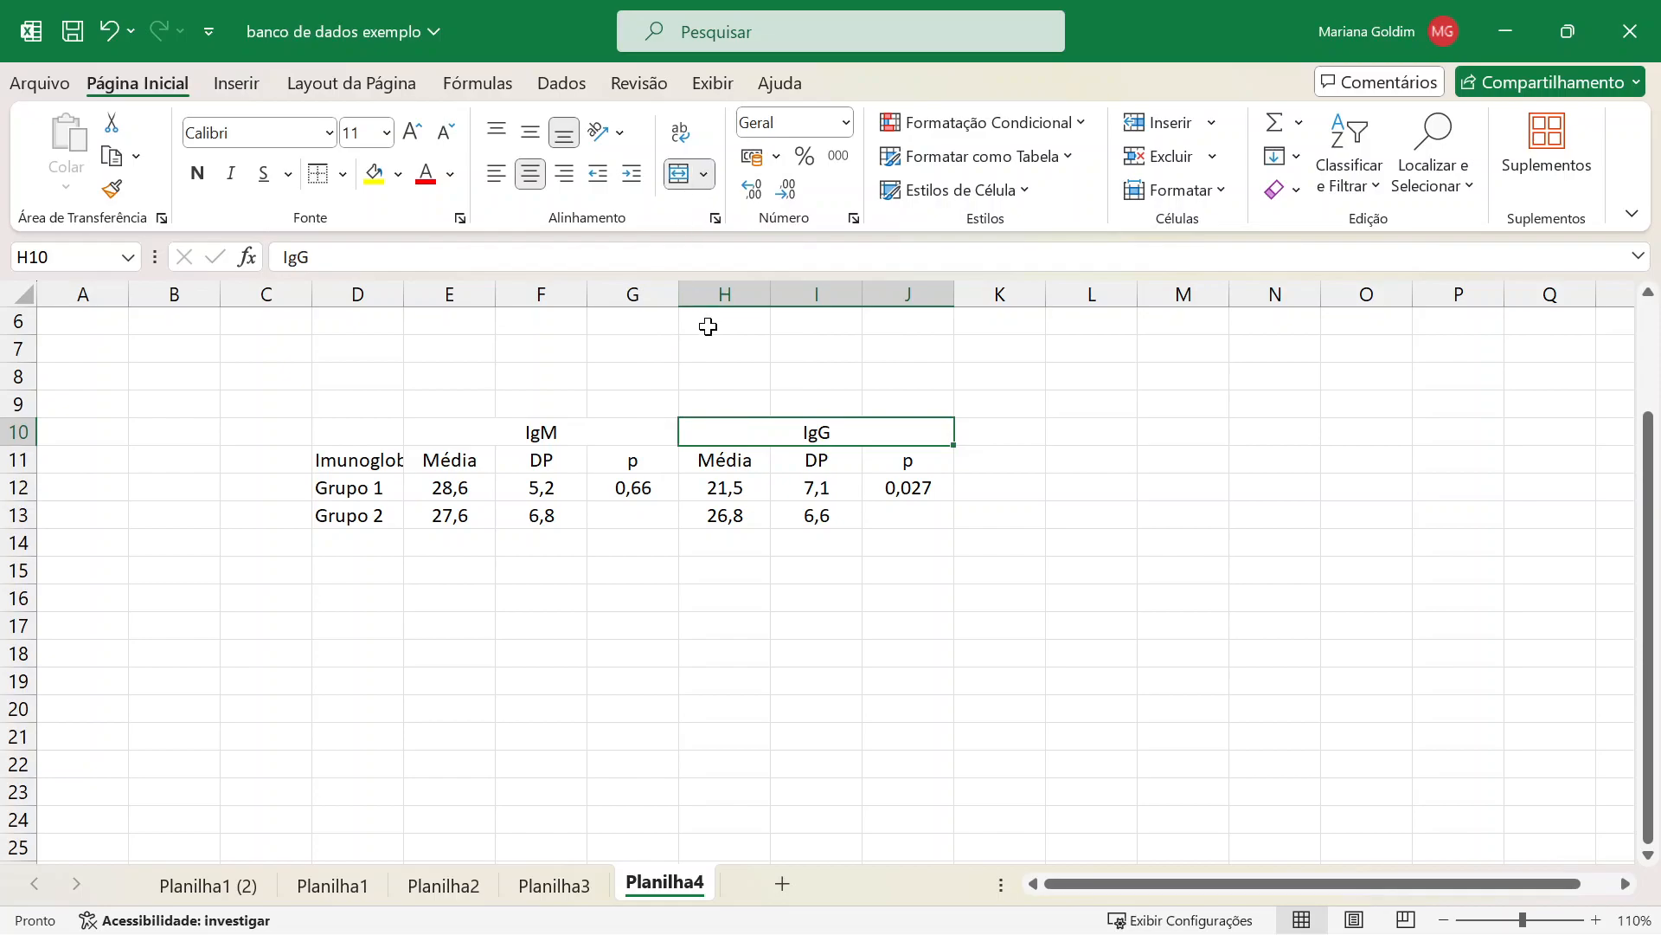
left_click(711, 552)
Insert an empty column H between the IgM and IgG blocks and narrow it to a thin spacer.
left_click(729, 279)
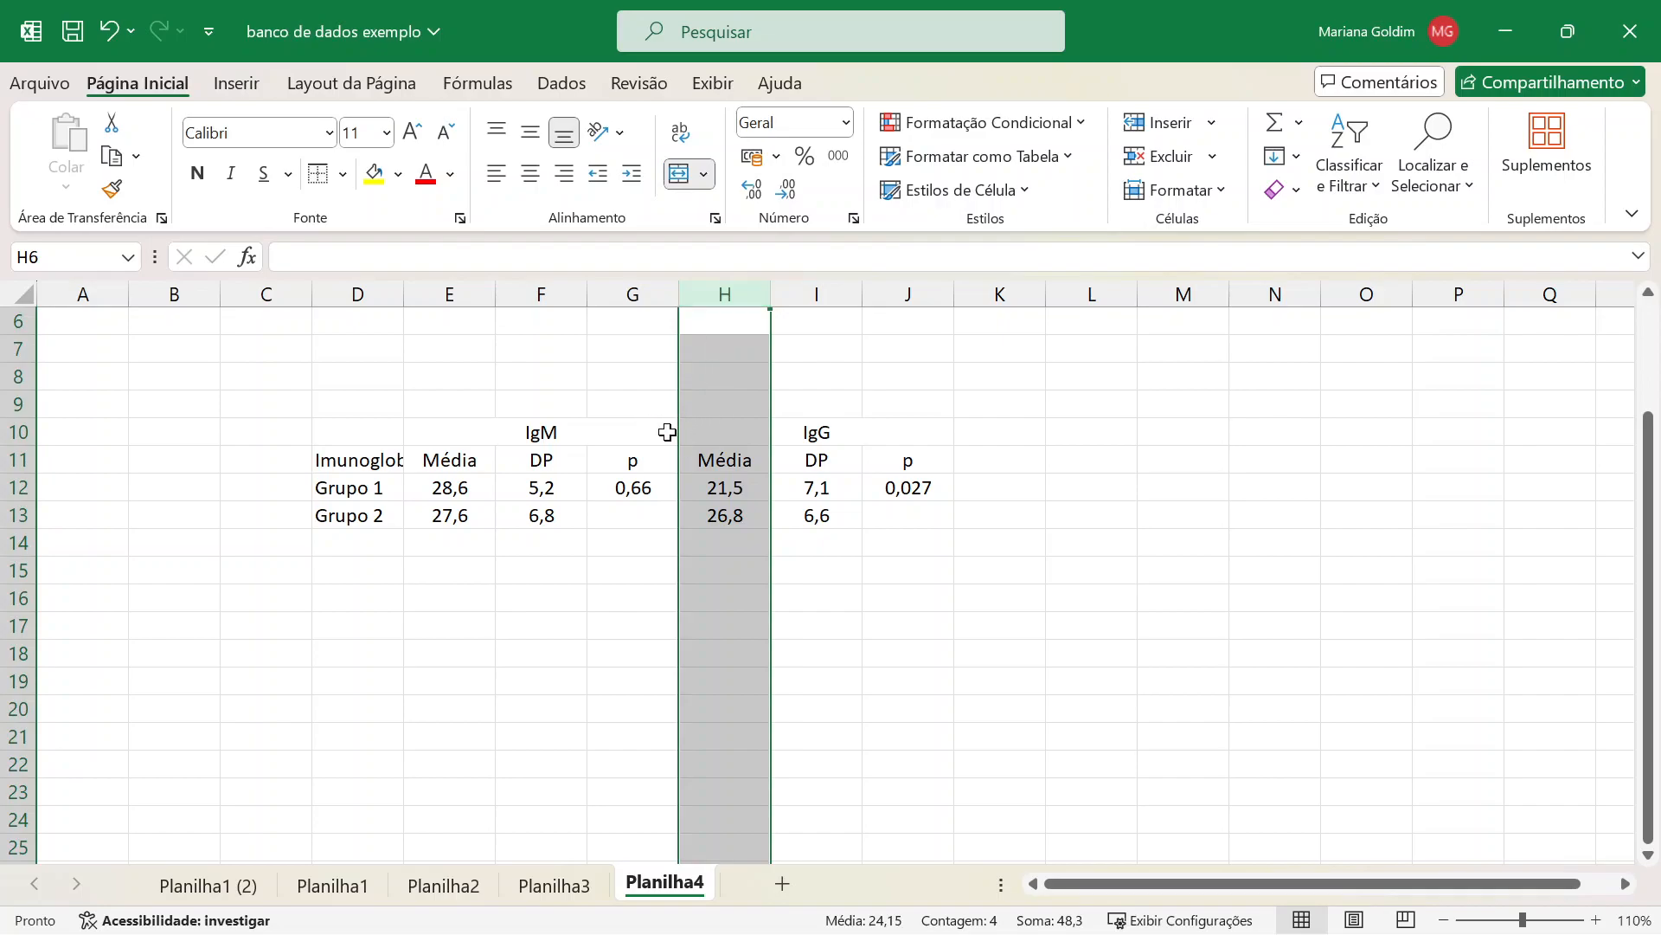
right_click(713, 296)
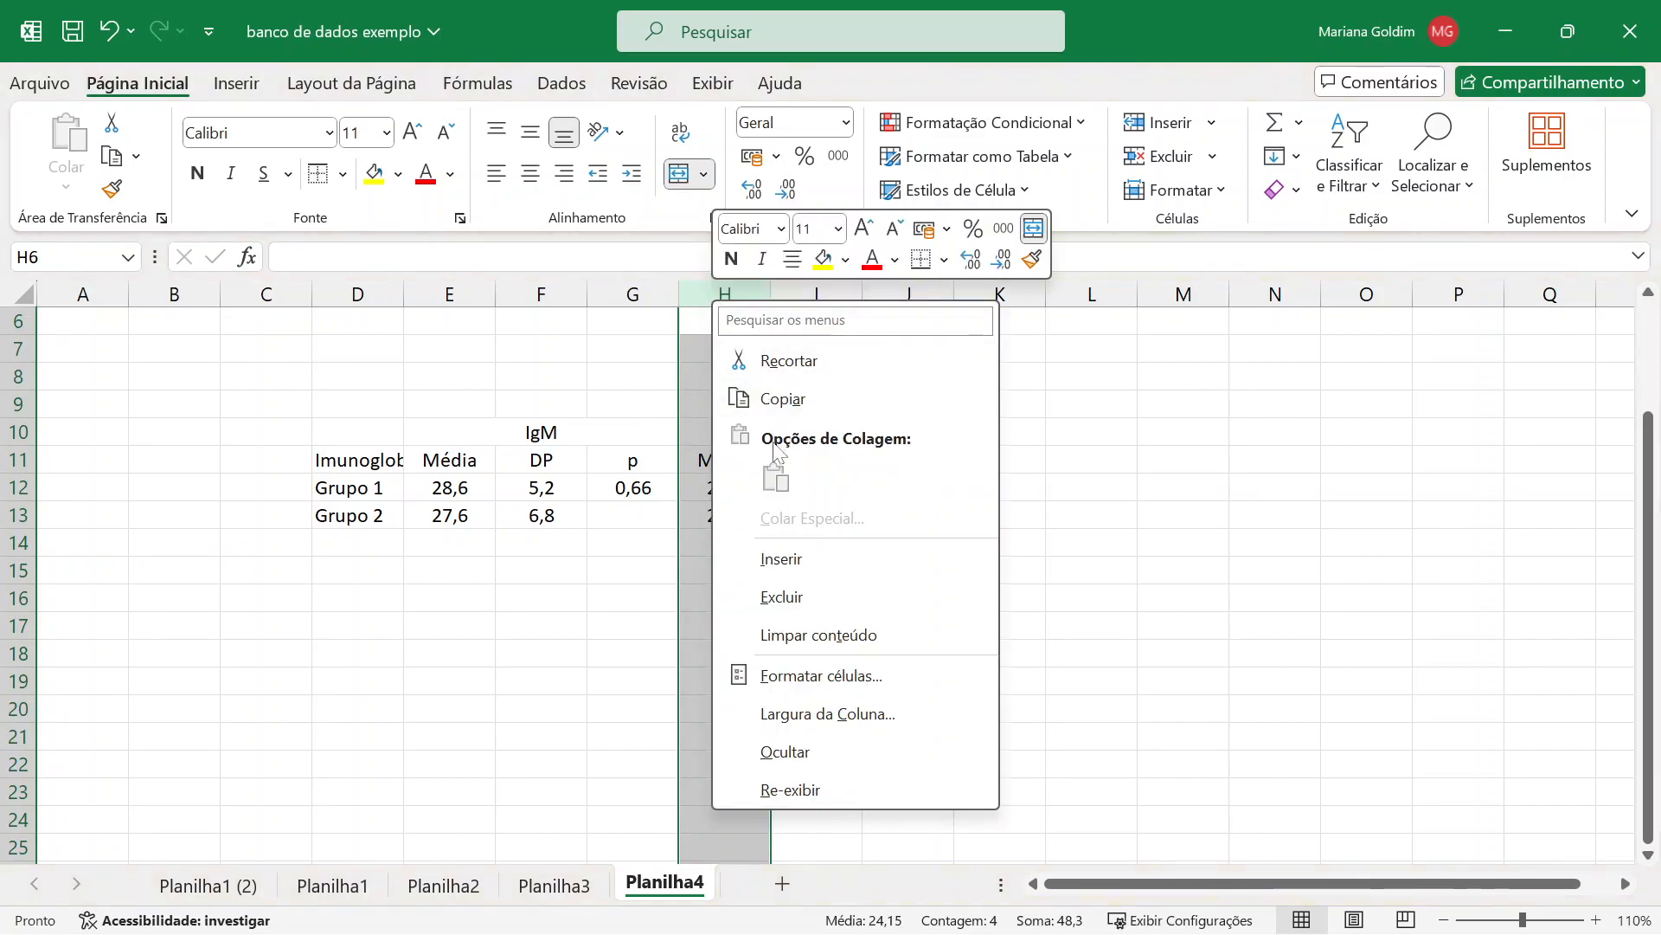
left_click(784, 558)
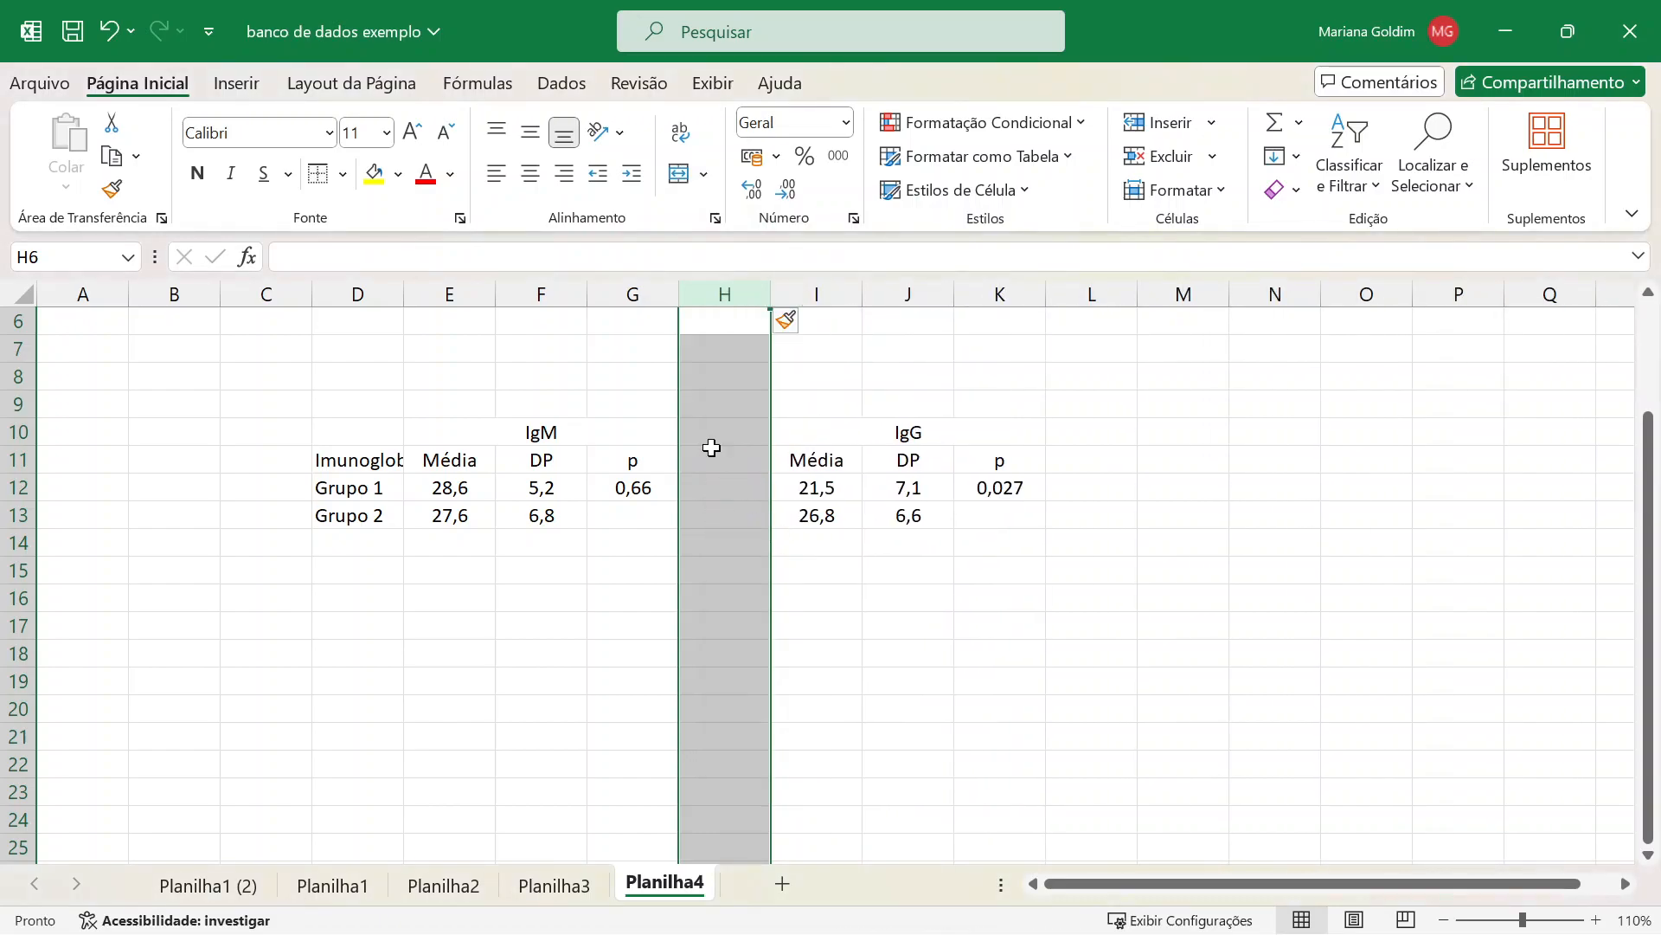
left_click_drag(771, 293, 695, 295)
left_click(641, 595)
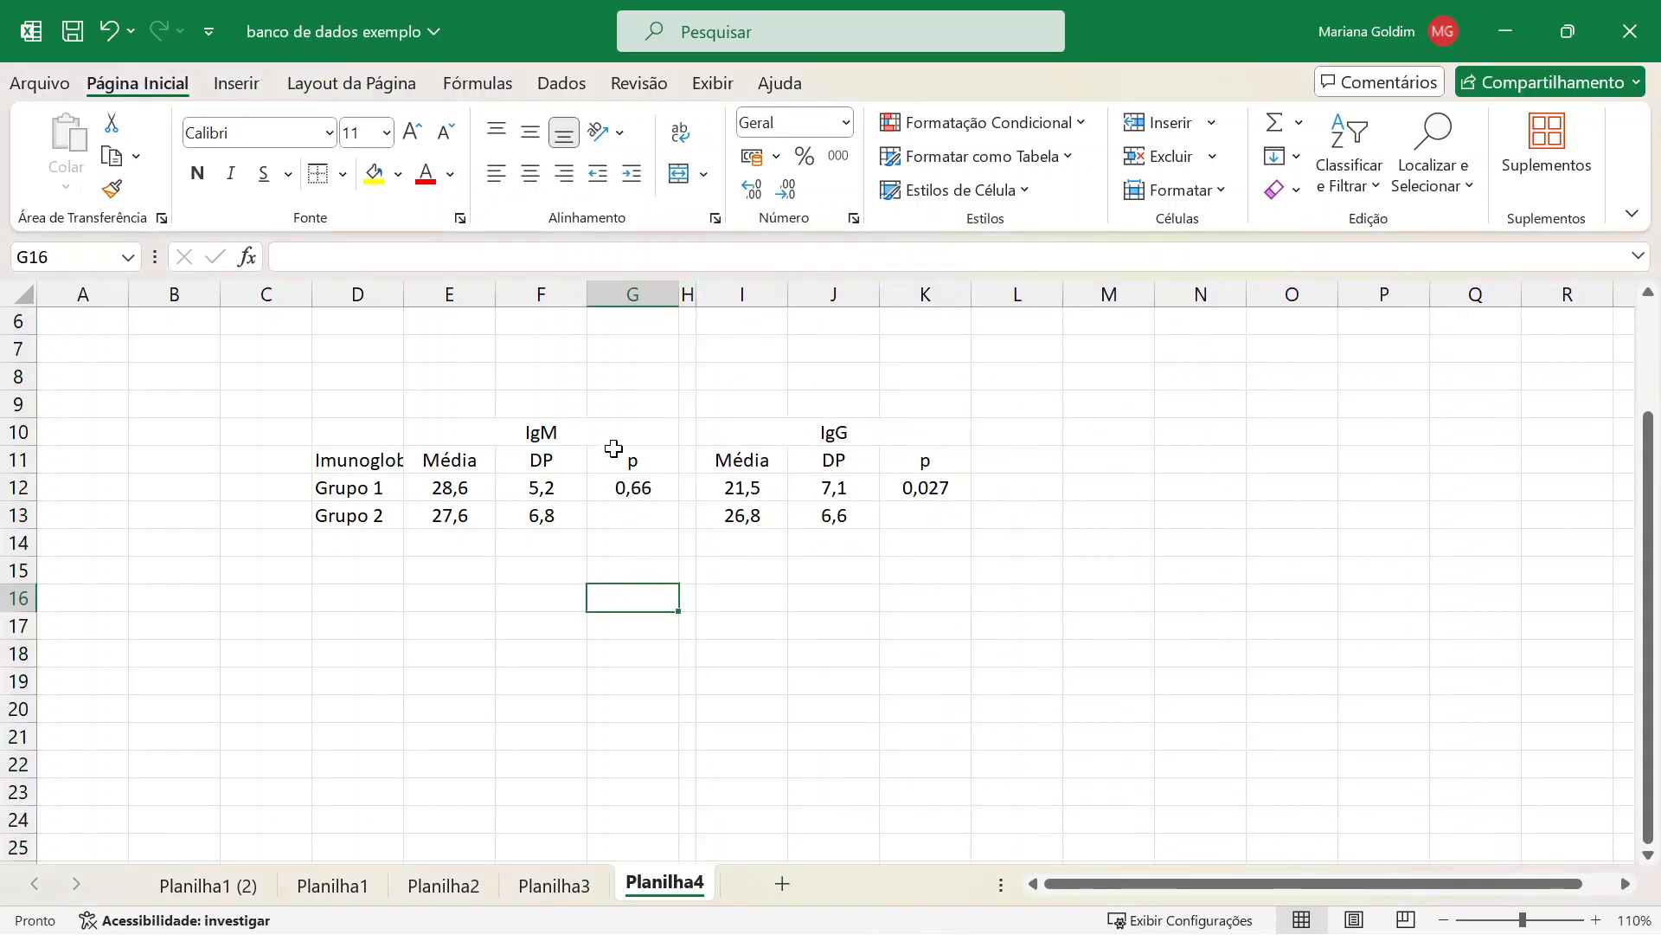
left_click(605, 431)
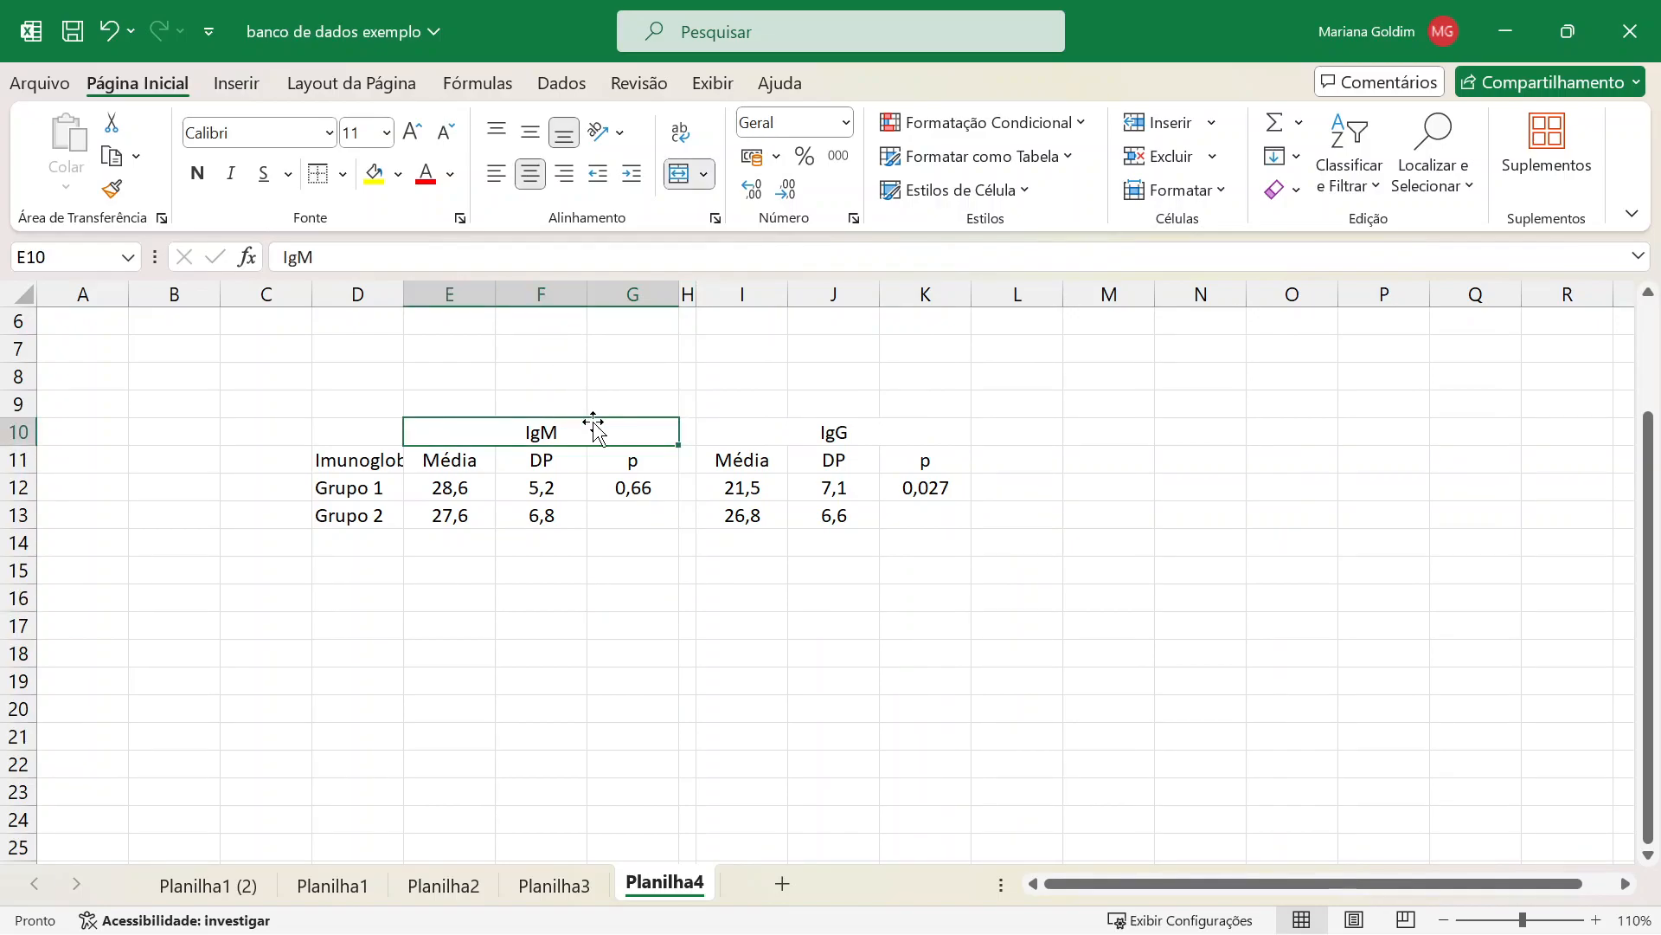
mouse_move(393, 430)
left_mouse_down()
mouse_move(464, 427)
mouse_move(412, 424)
left_mouse_up()
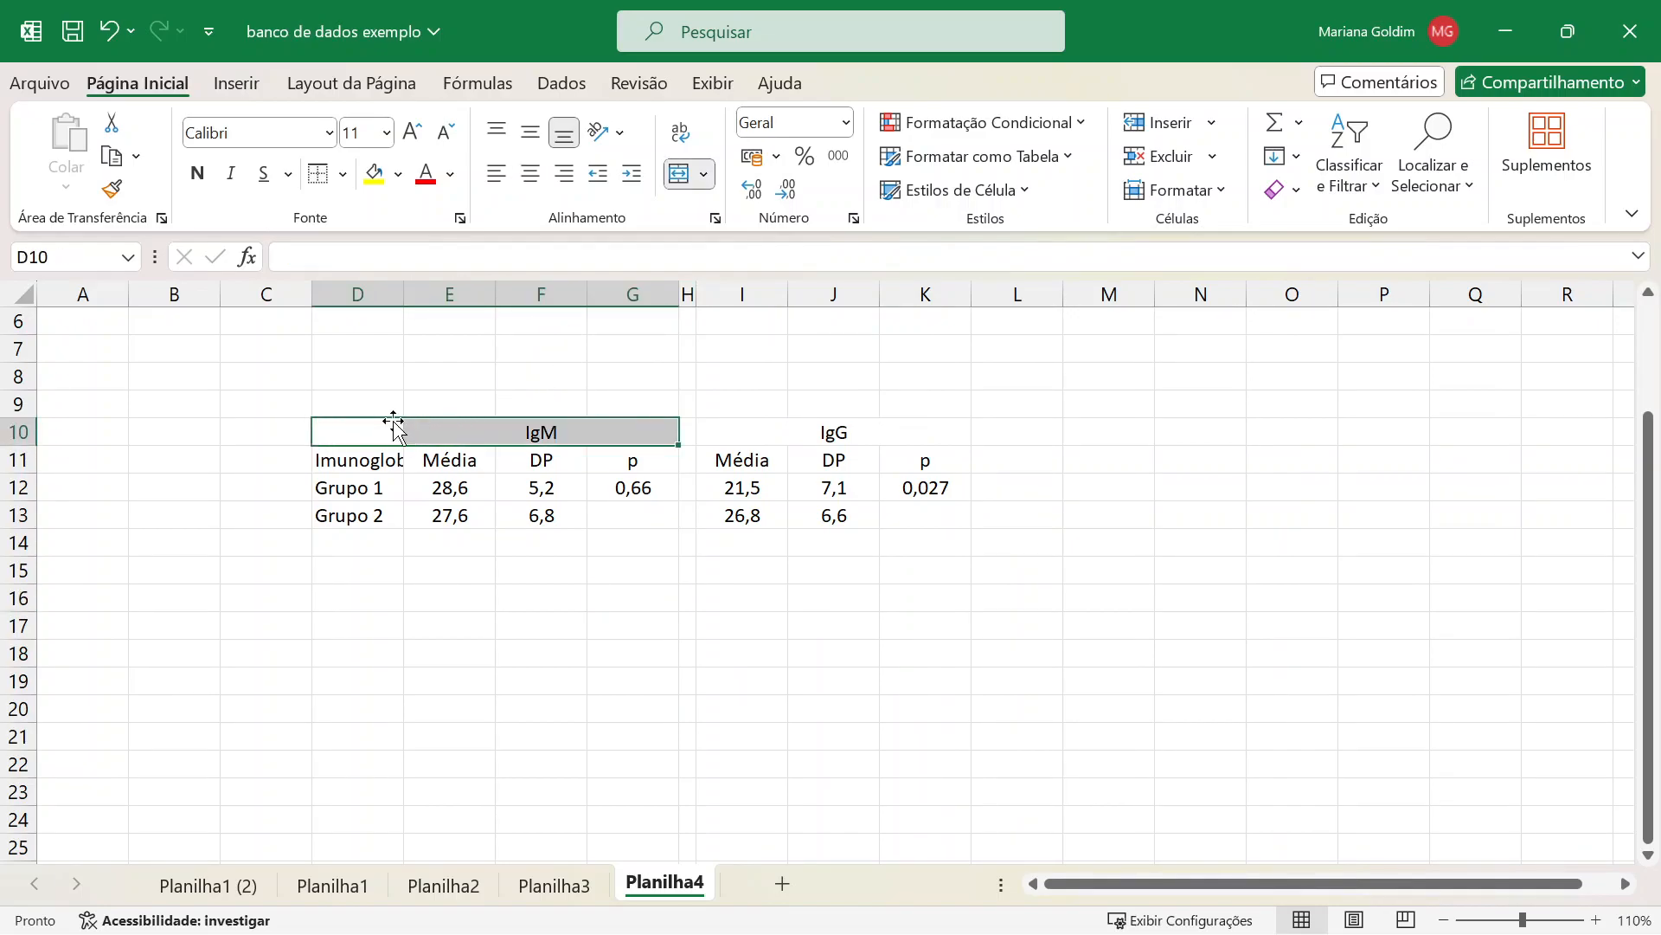
left_click(343, 174)
left_click(355, 251)
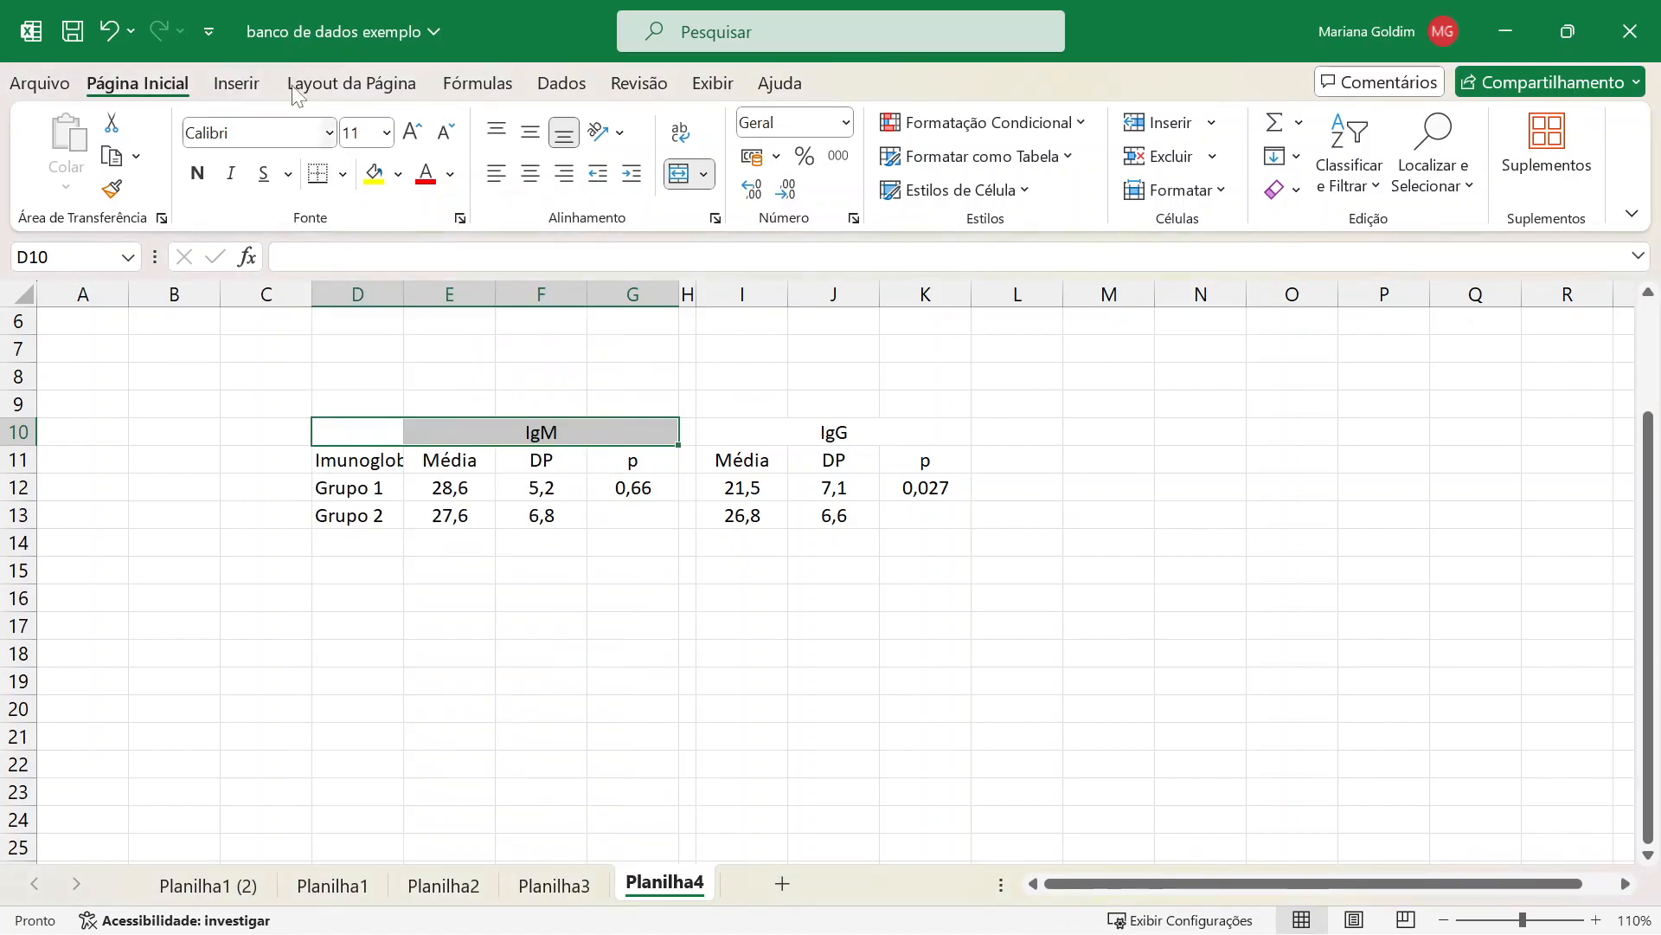
left_click(119, 35)
Apply a bottom border to the merged IgM heading and to the merged IgG heading in row 10.
left_click(566, 426)
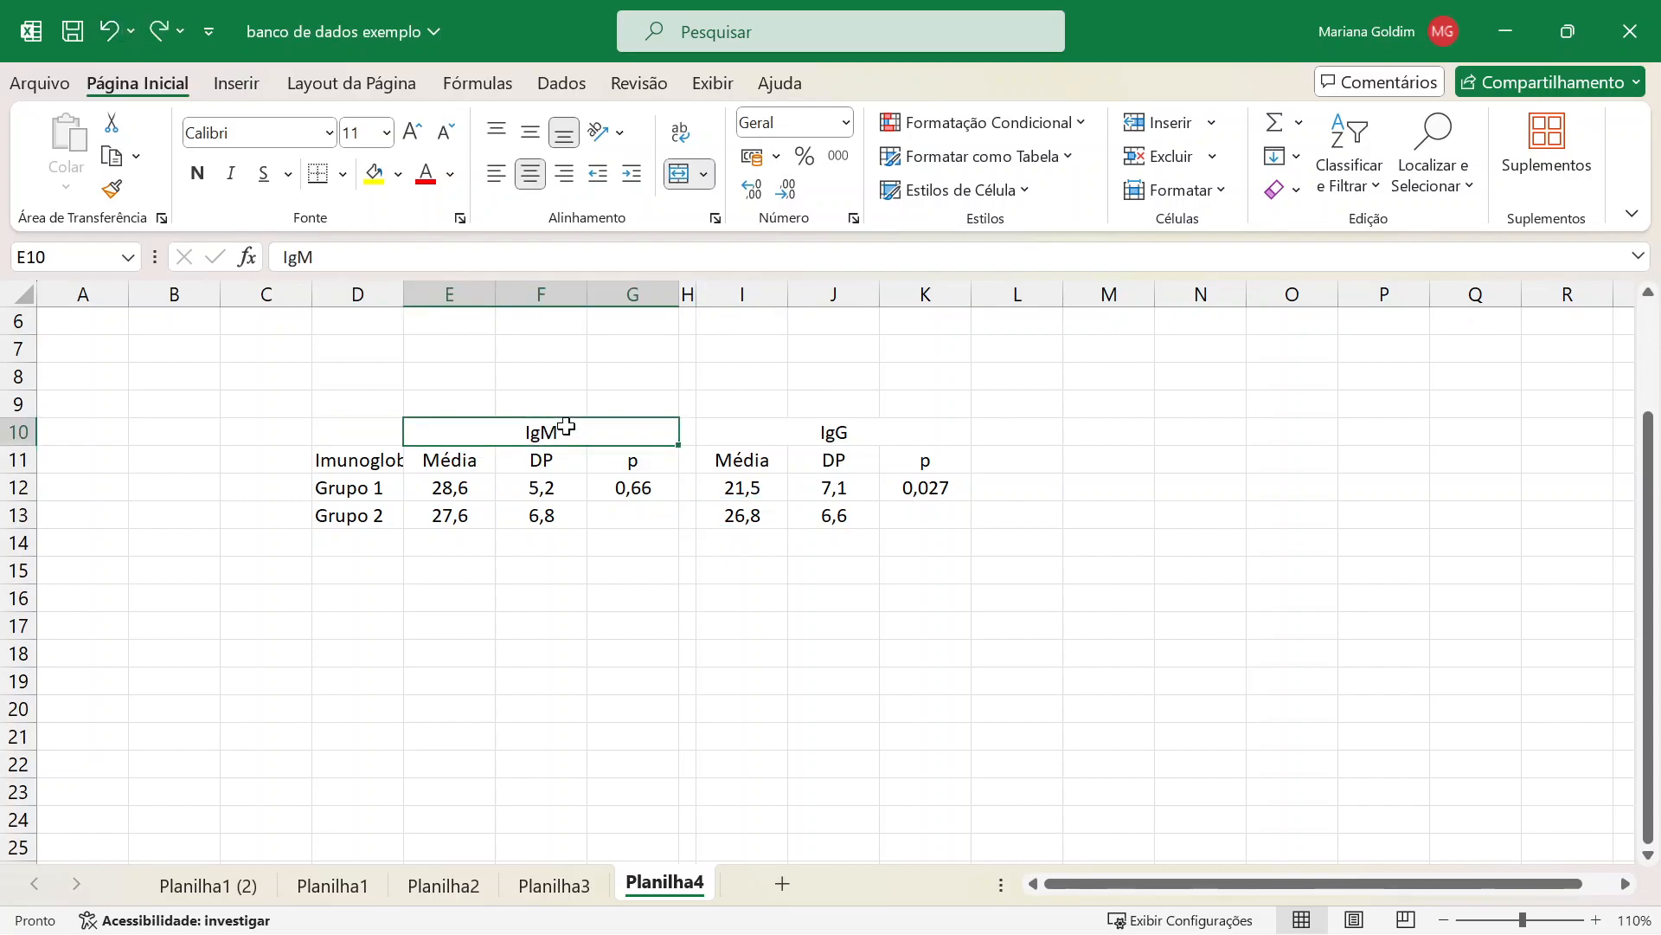
left_click(826, 428)
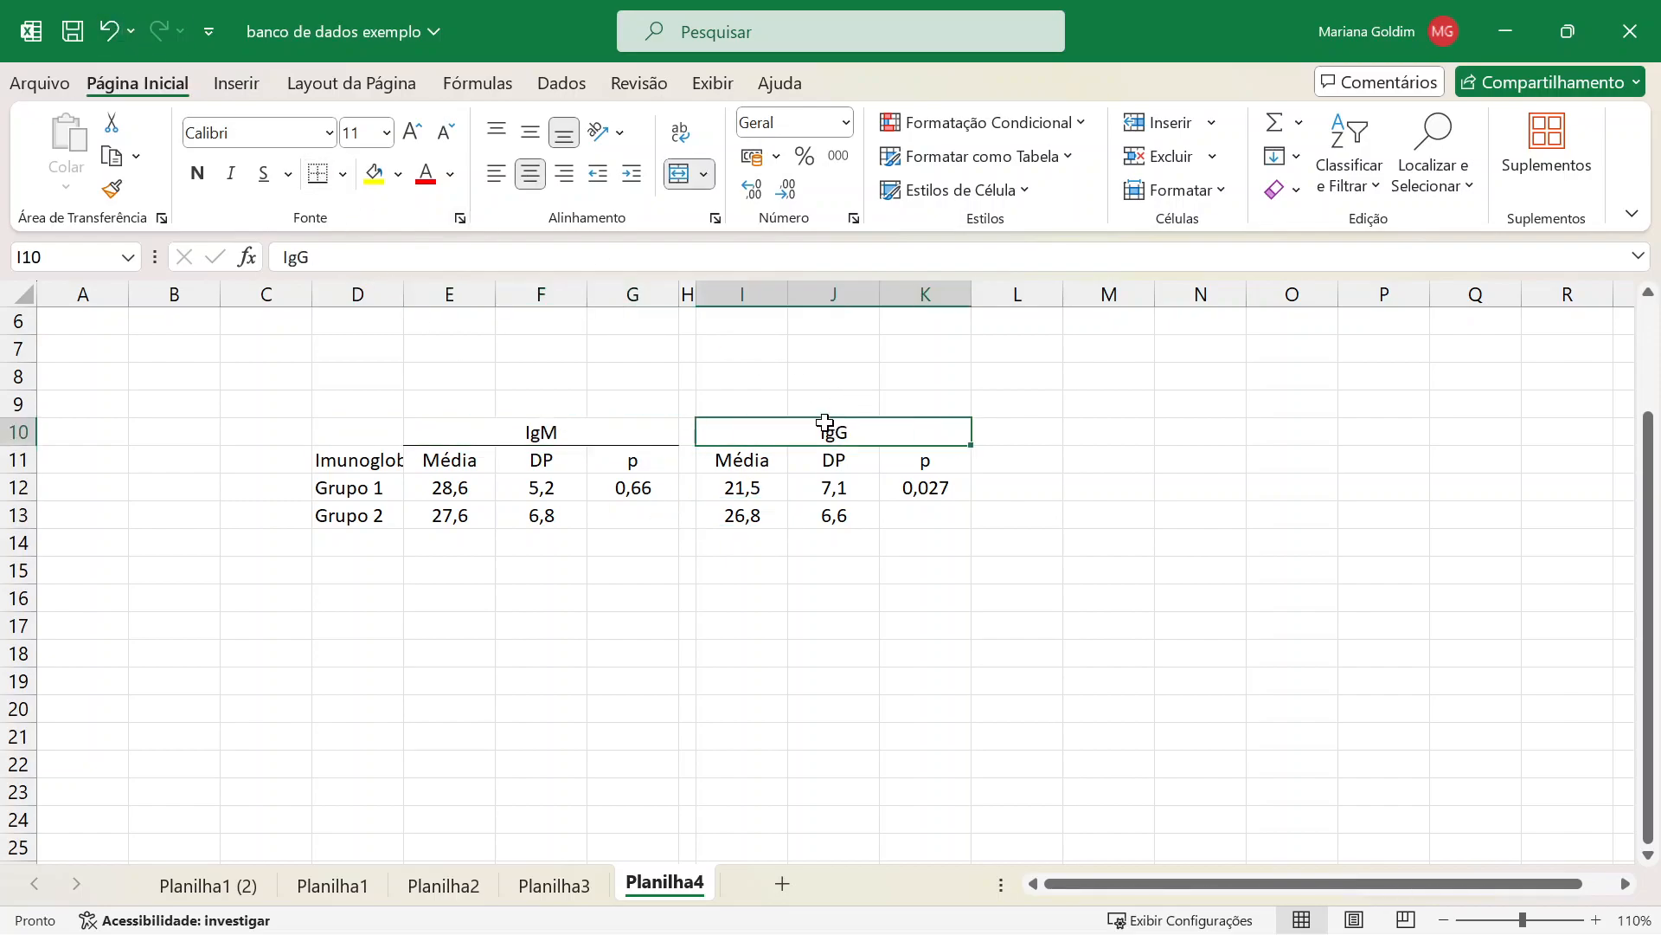
left_click(318, 175)
left_click(633, 516)
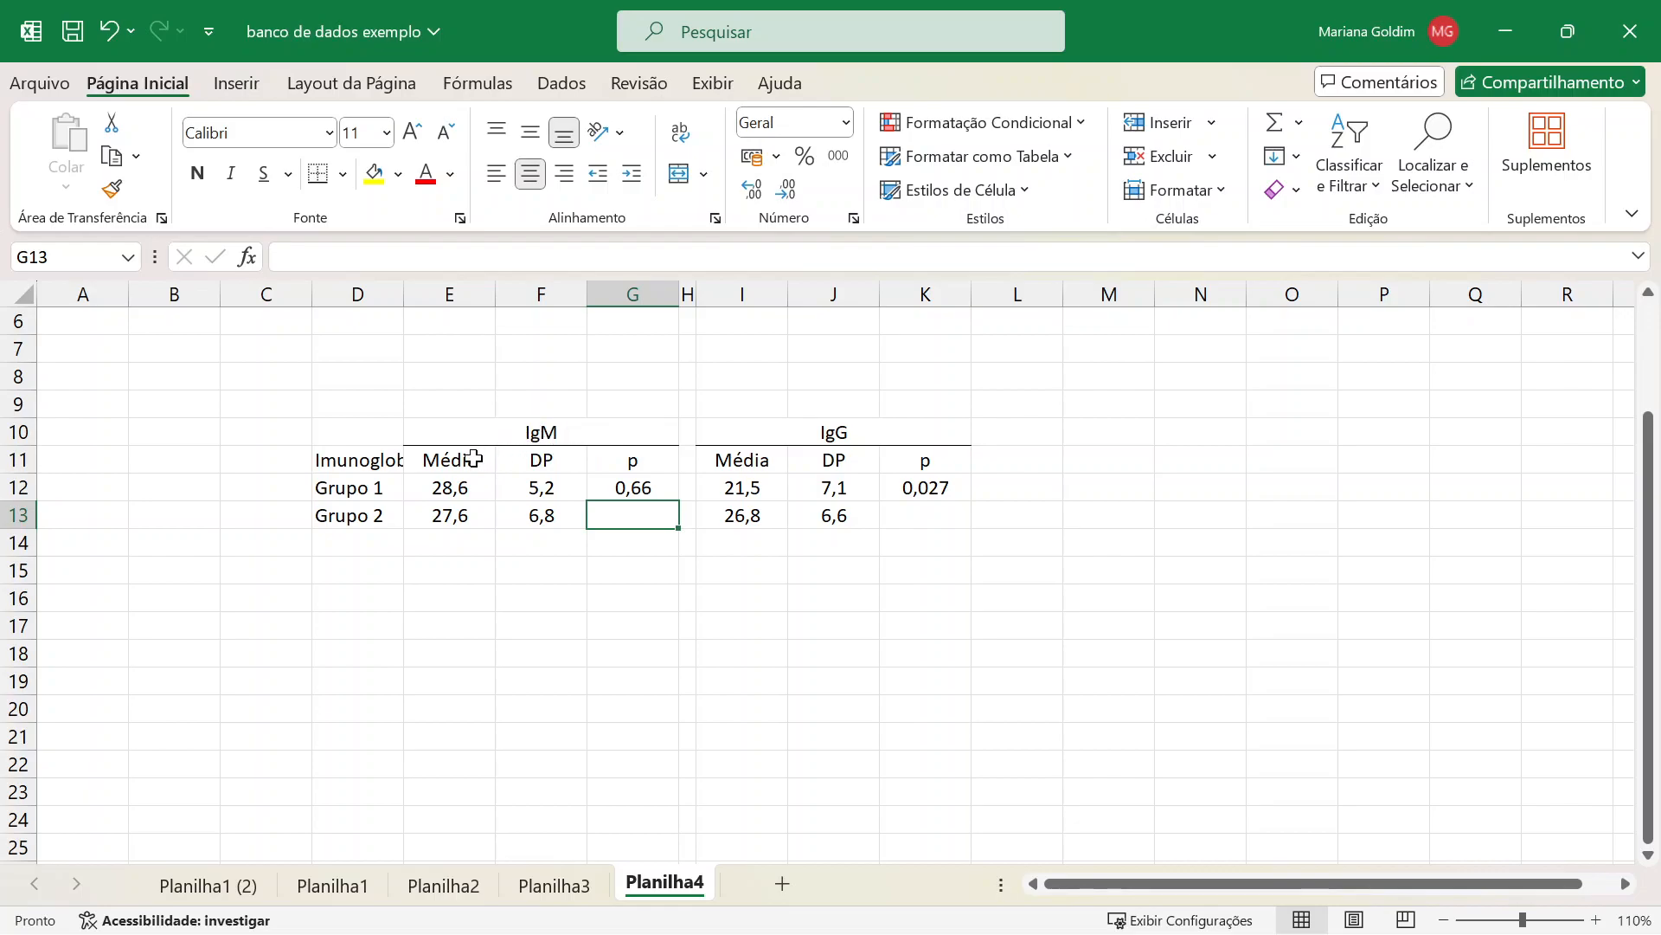
Apply a bottom border to the subheading row D11:K11 and to the Grupo 2 row D13:K13.
left_click_drag(631, 459, 482, 460)
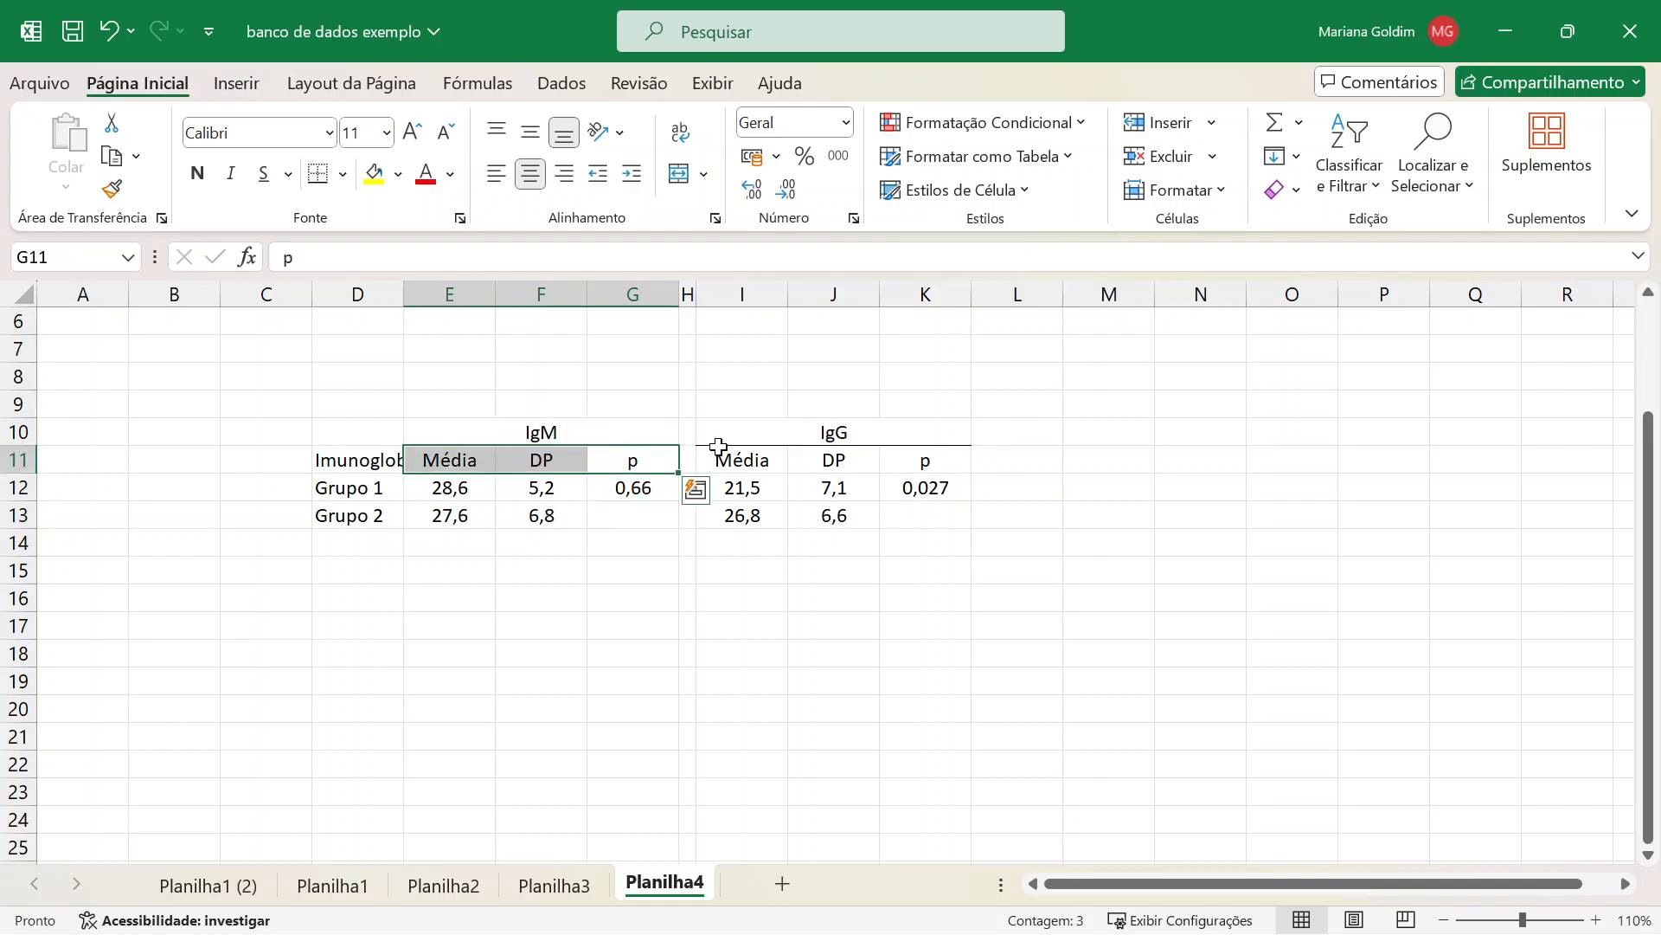
left_click(796, 436)
left_click_drag(776, 457, 923, 456)
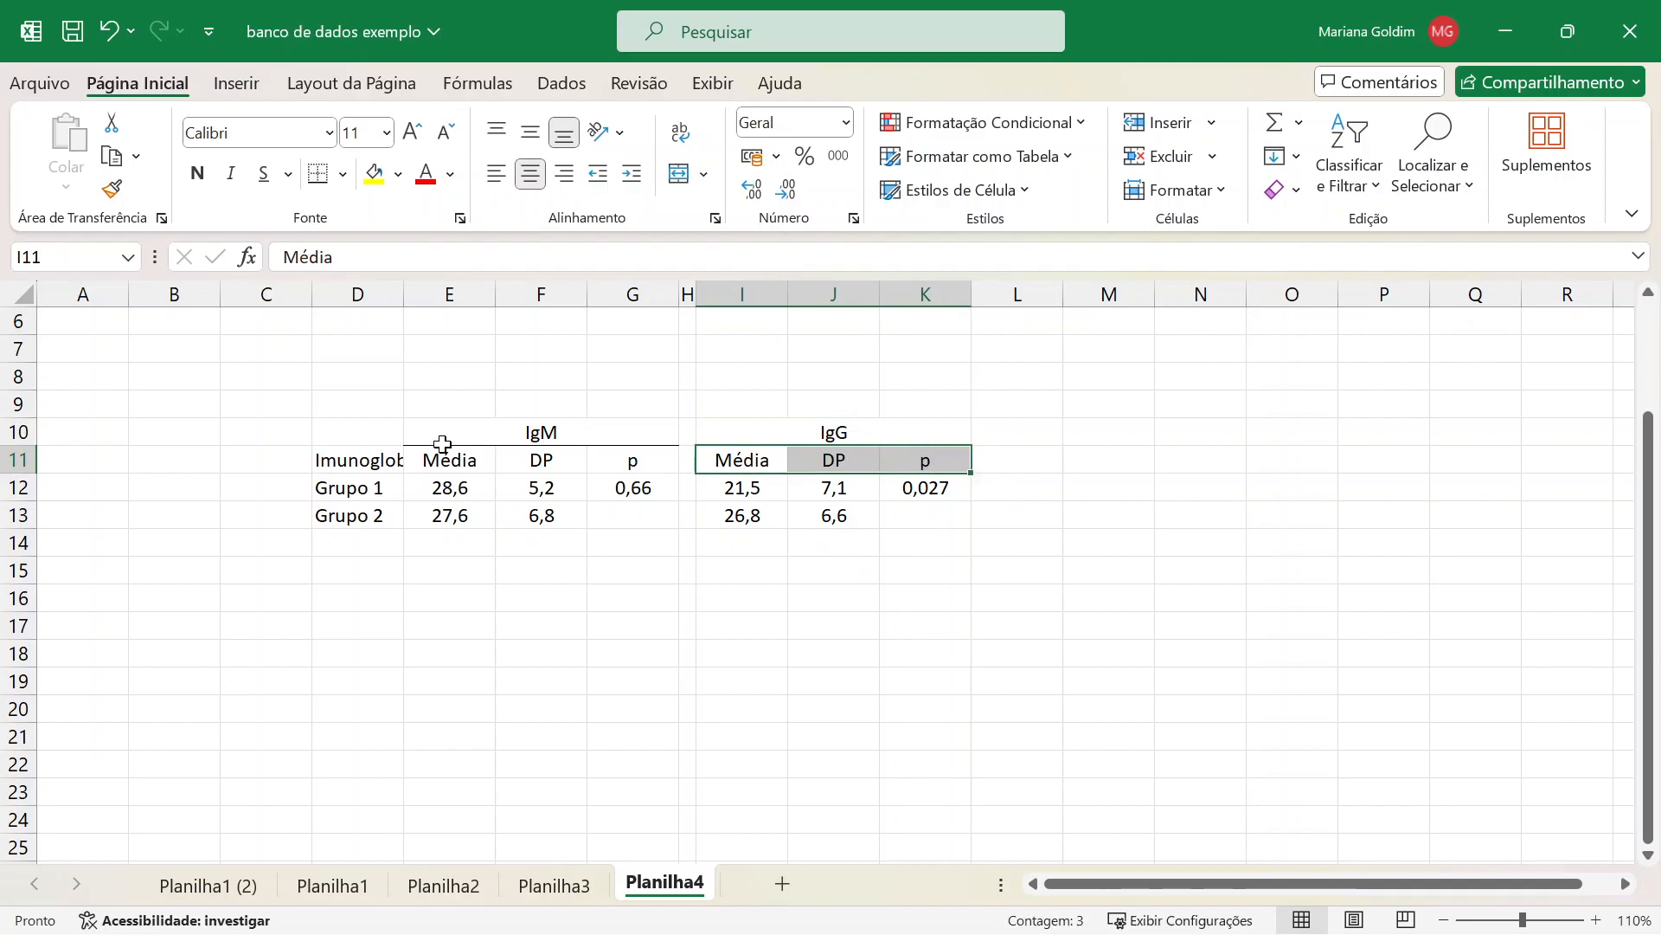
left_click_drag(364, 460, 941, 461)
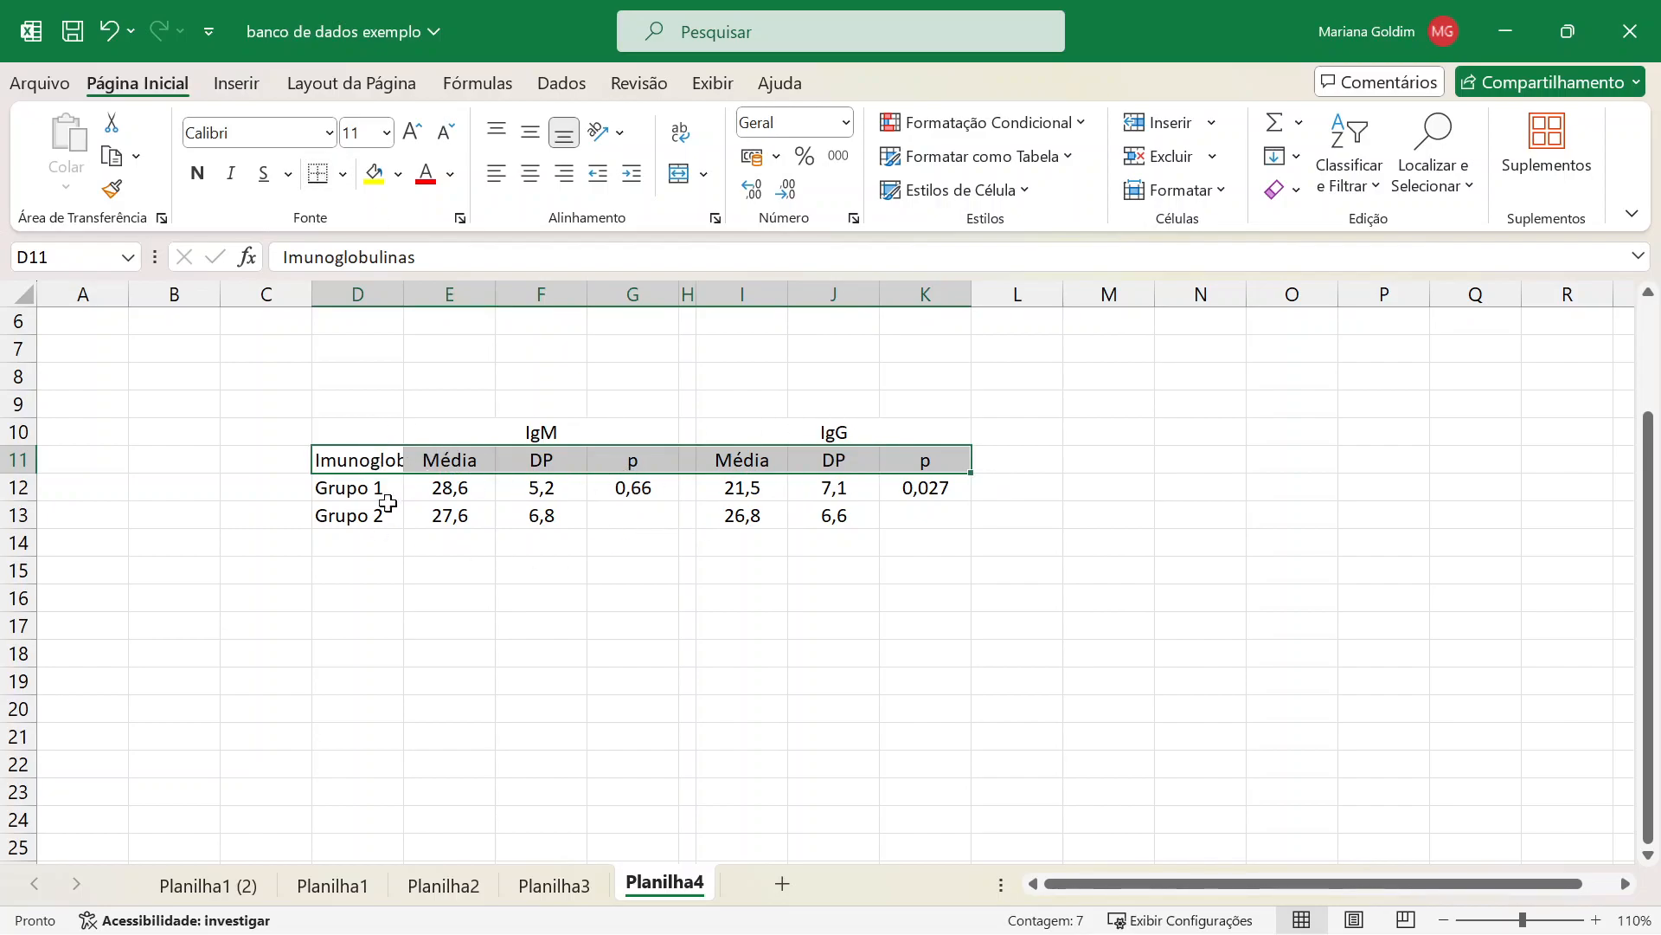
left_click_drag(374, 516, 949, 518)
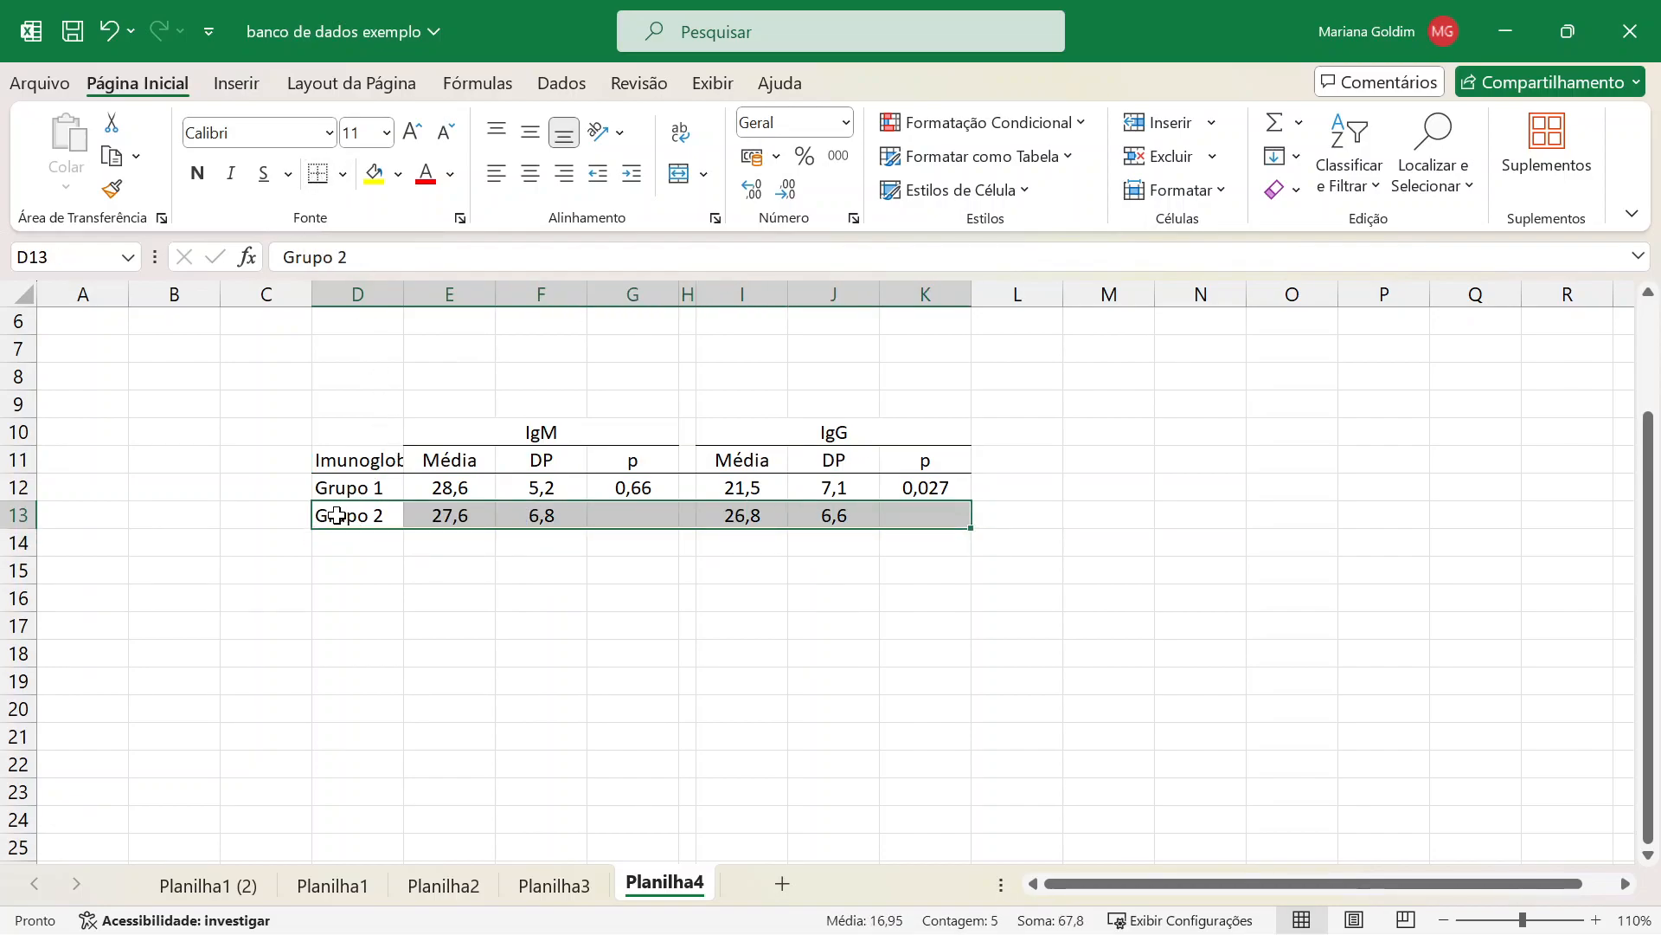
Apply a top border across the table's first row, D10:K10.
left_click_drag(358, 432, 939, 432)
left_click(342, 174)
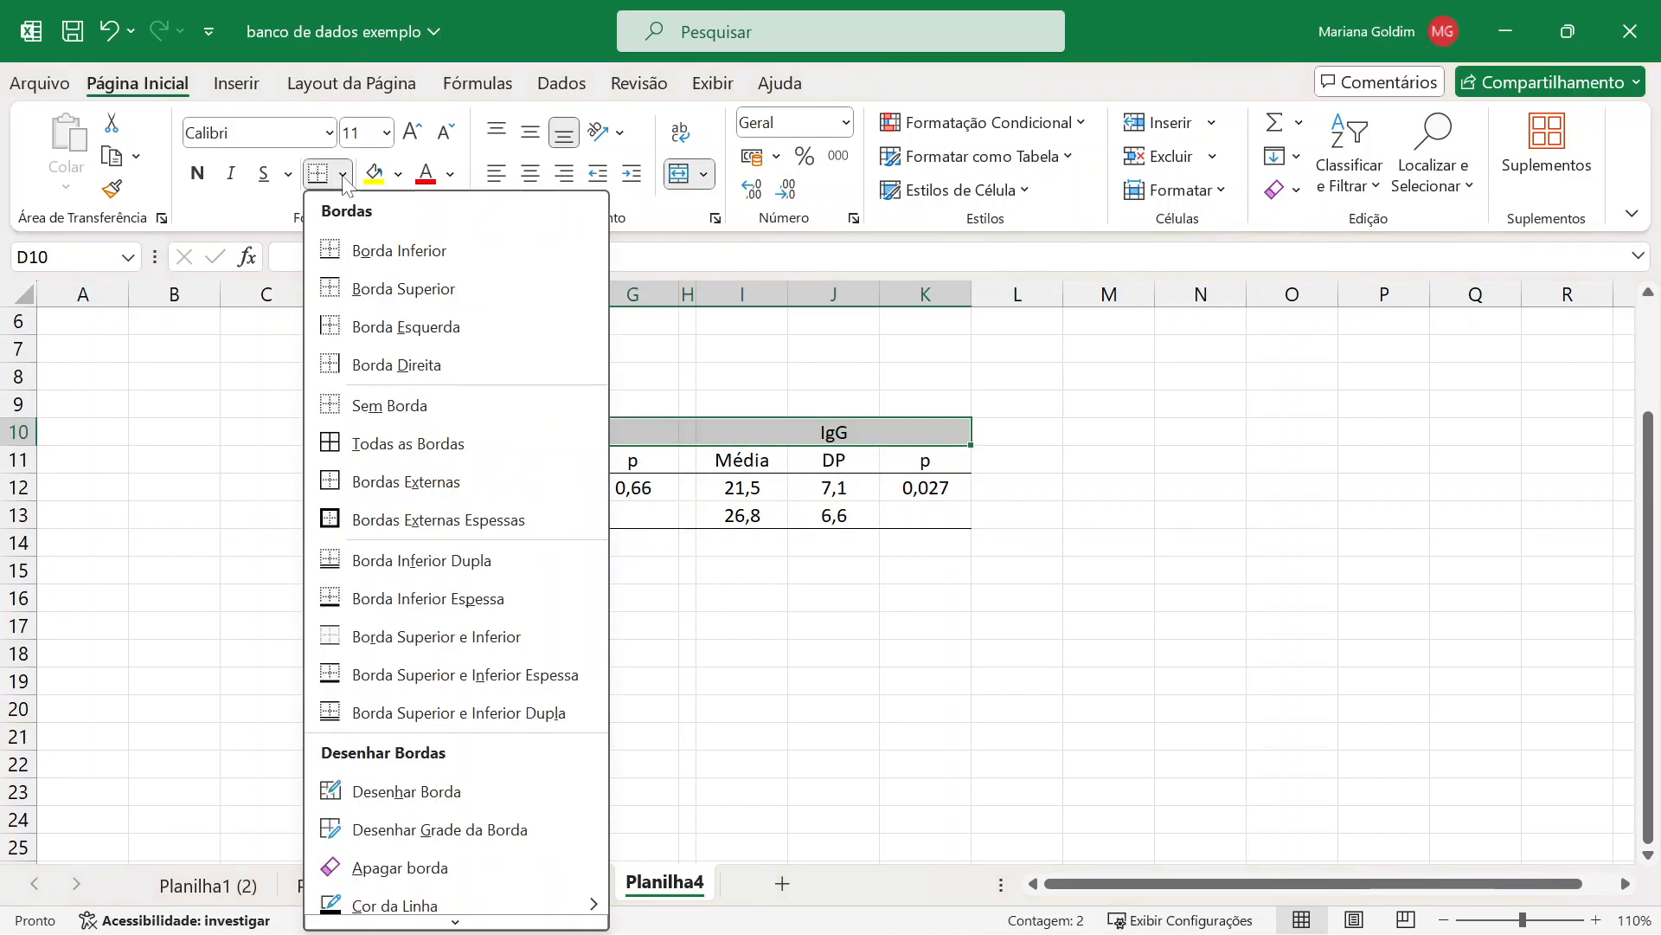
left_click(379, 291)
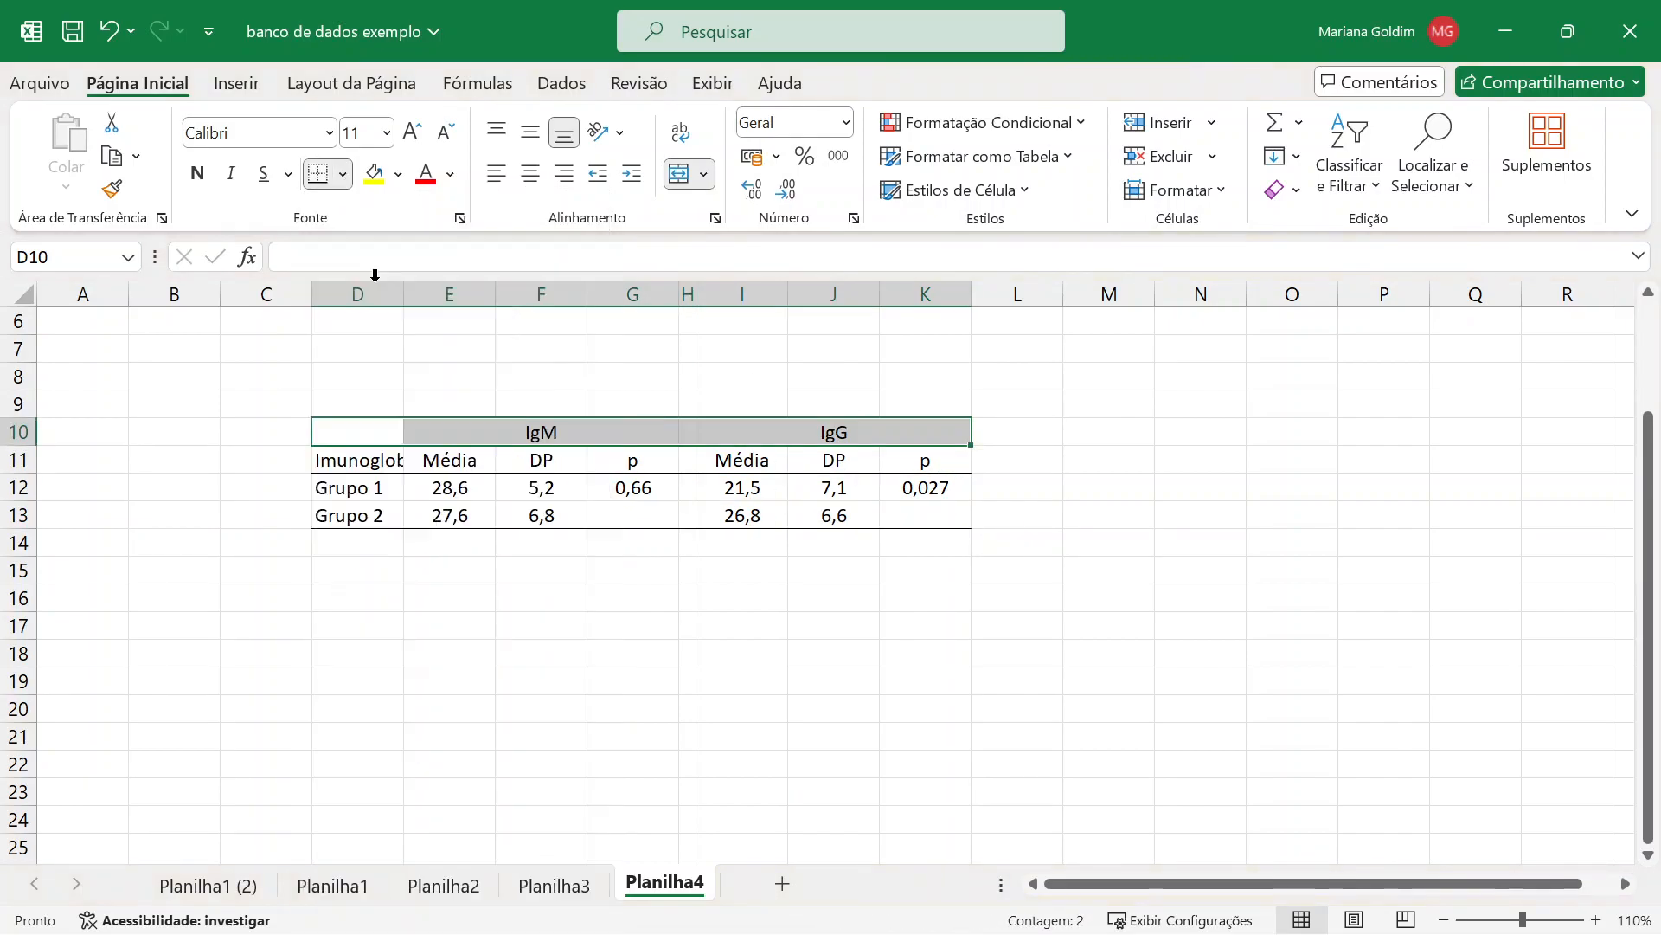
left_click(456, 489)
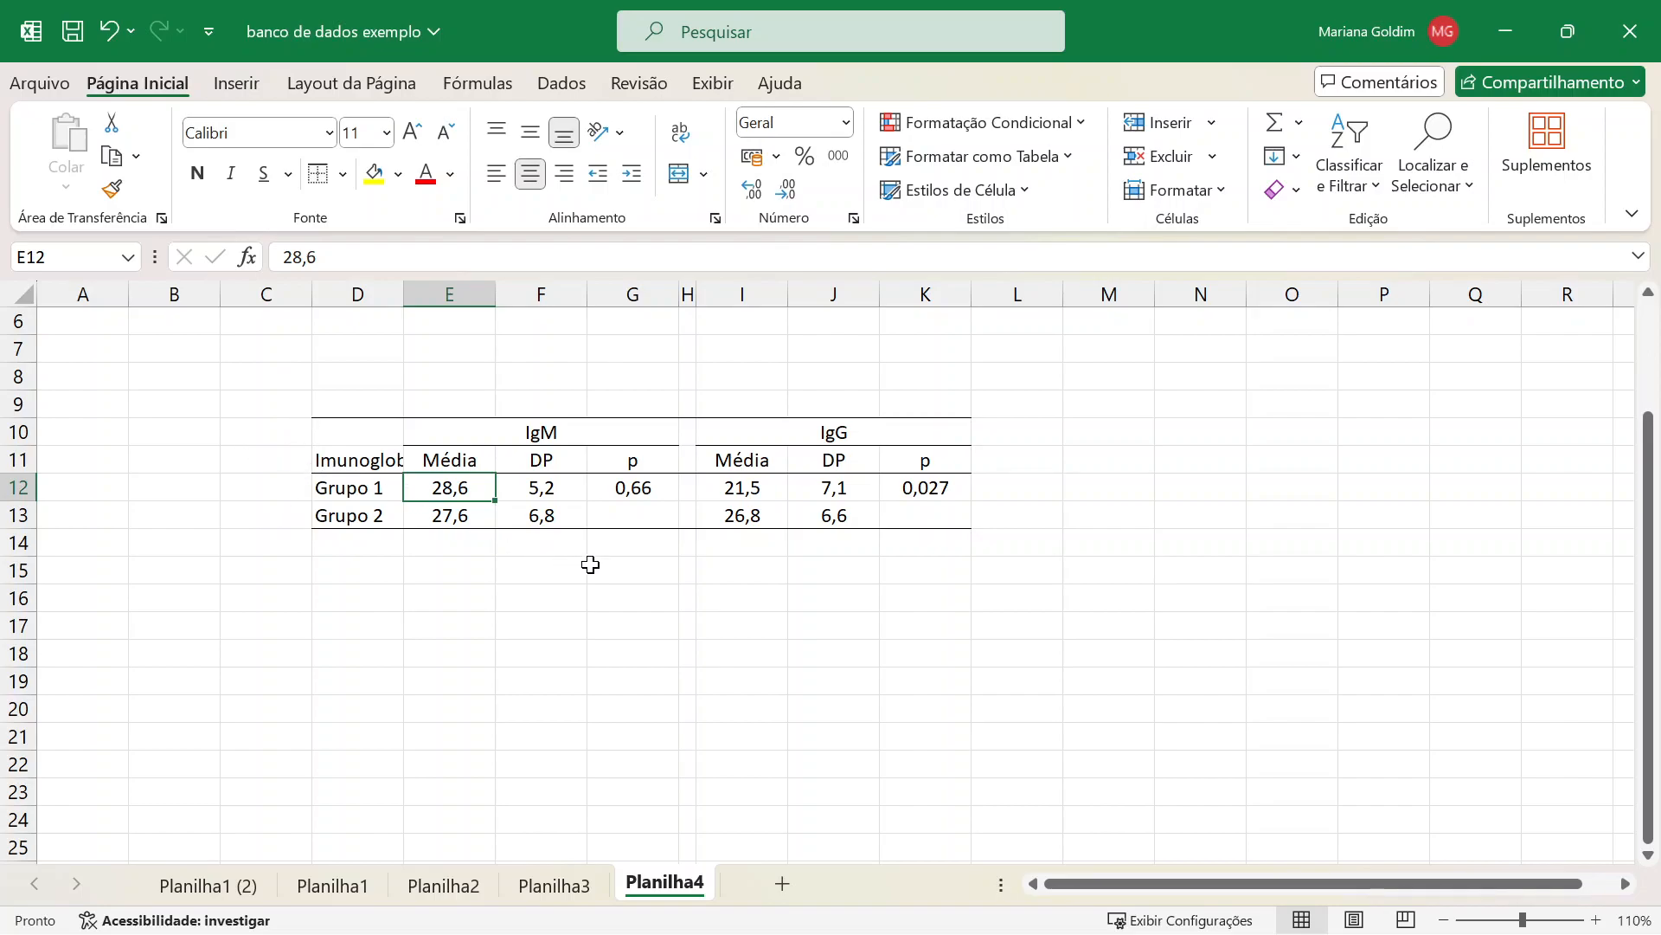
Make both heading rows of the table, D10:K11, bold.
left_click_drag(382, 433, 964, 455)
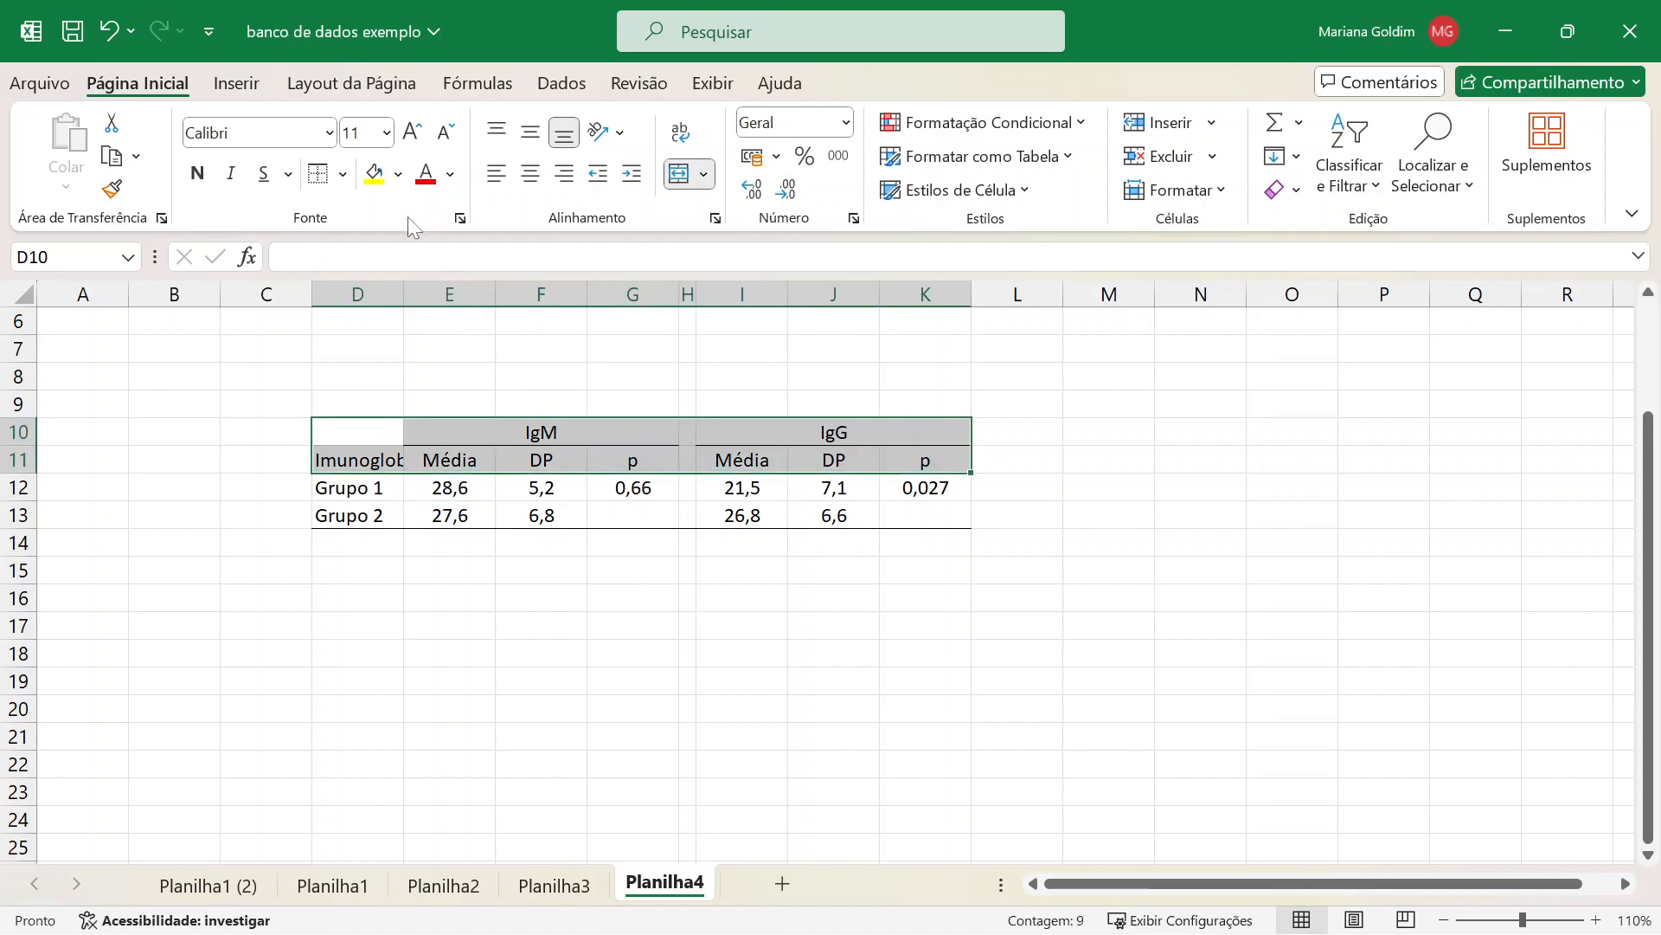
left_click(197, 173)
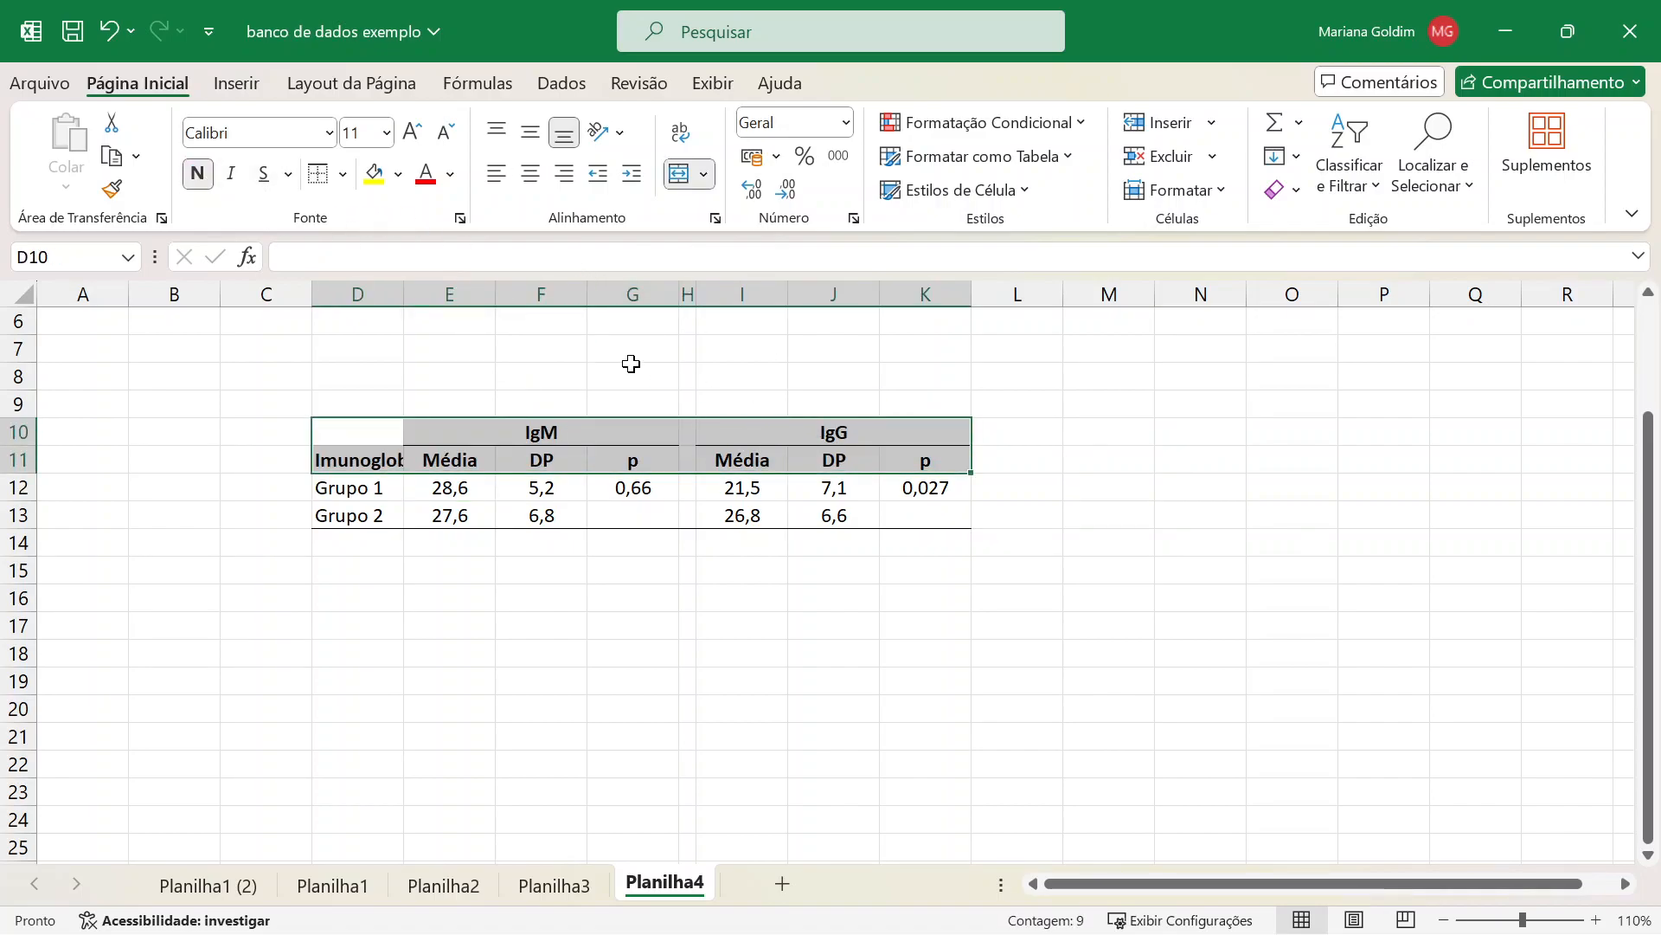
left_click(386, 341)
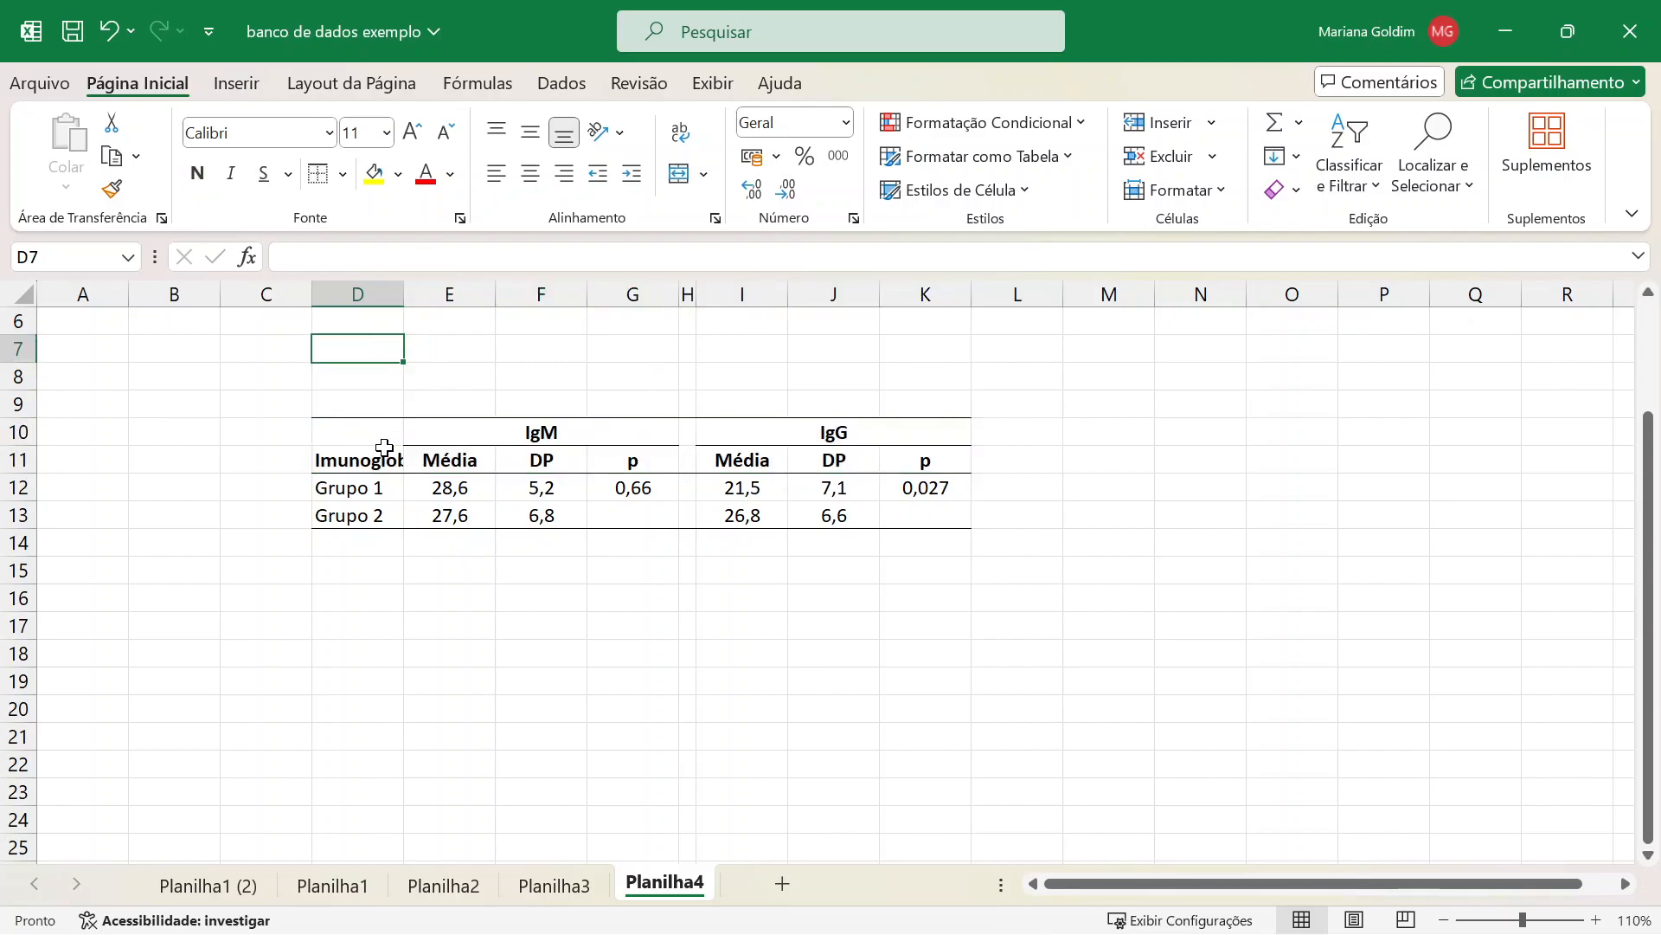
Fit column D to the Imunoglobulinas heading and narrow the DP and p columns of both the IgM and IgG blocks.
left_click(359, 458)
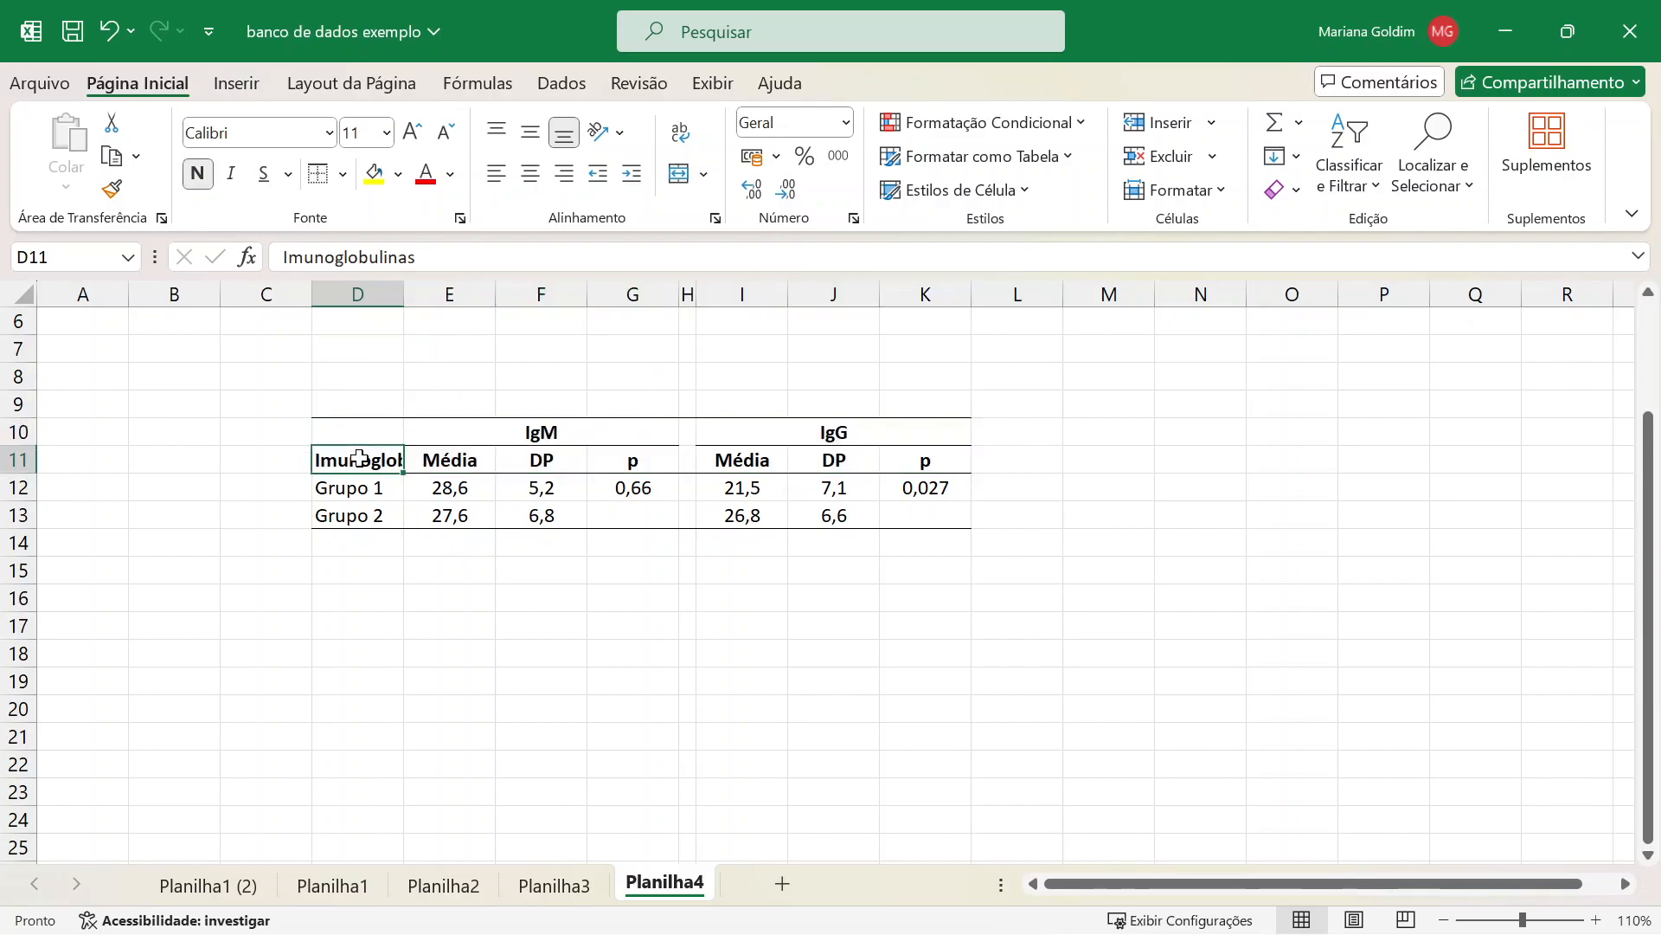
double_click(403, 284)
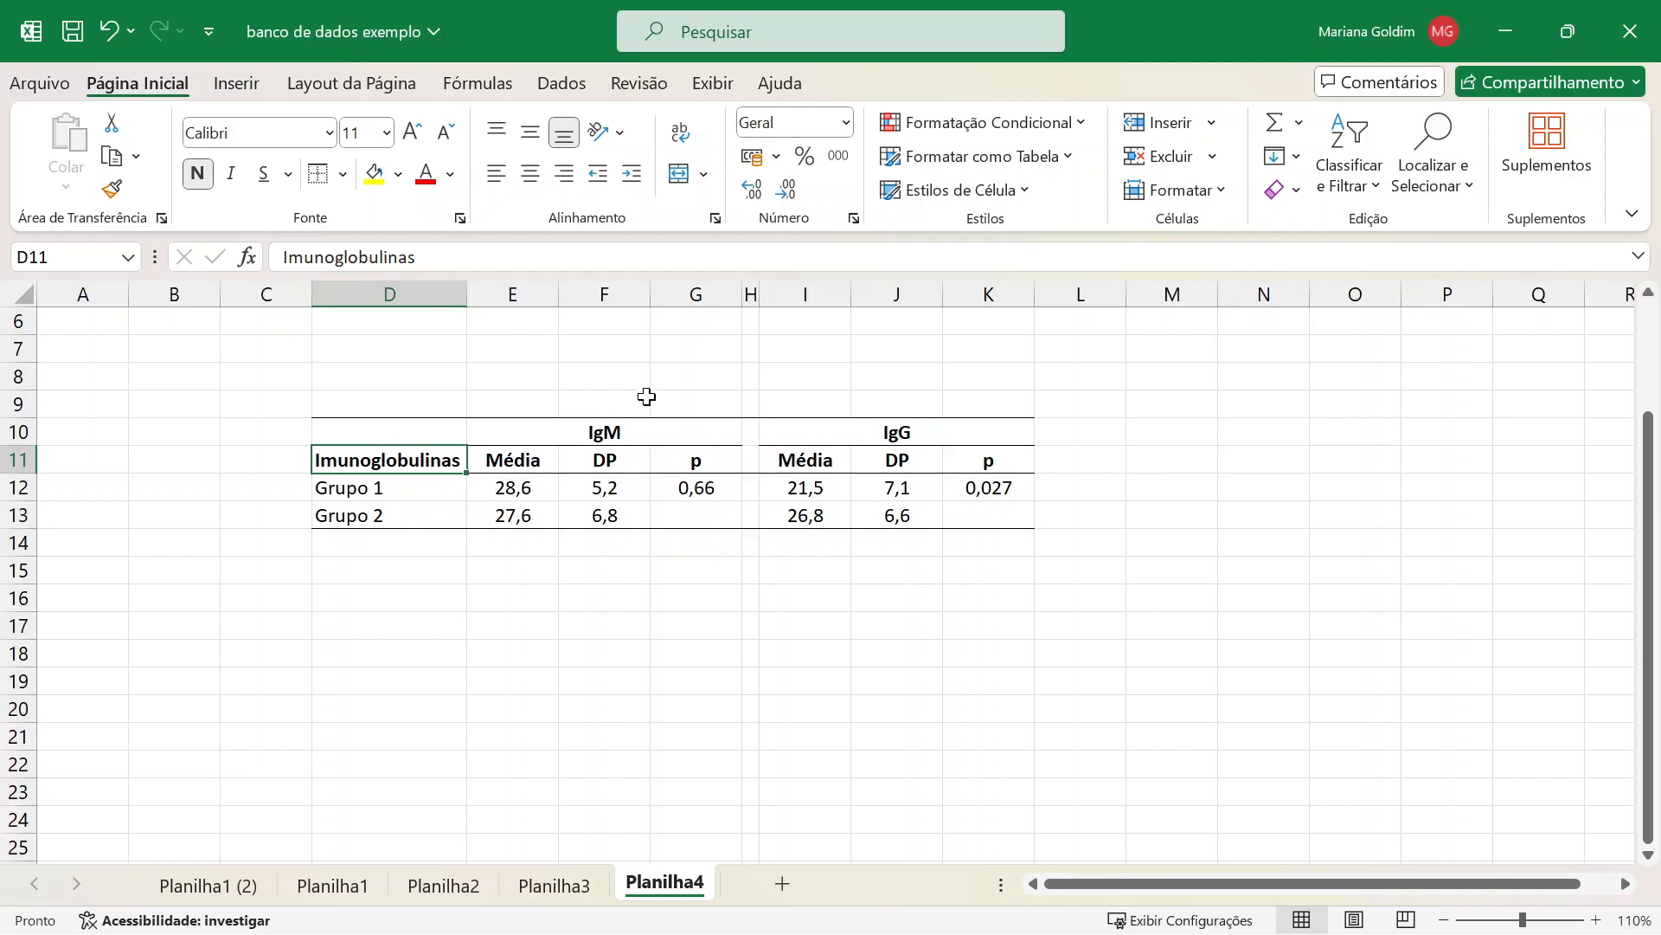
left_click_drag(742, 293, 624, 294)
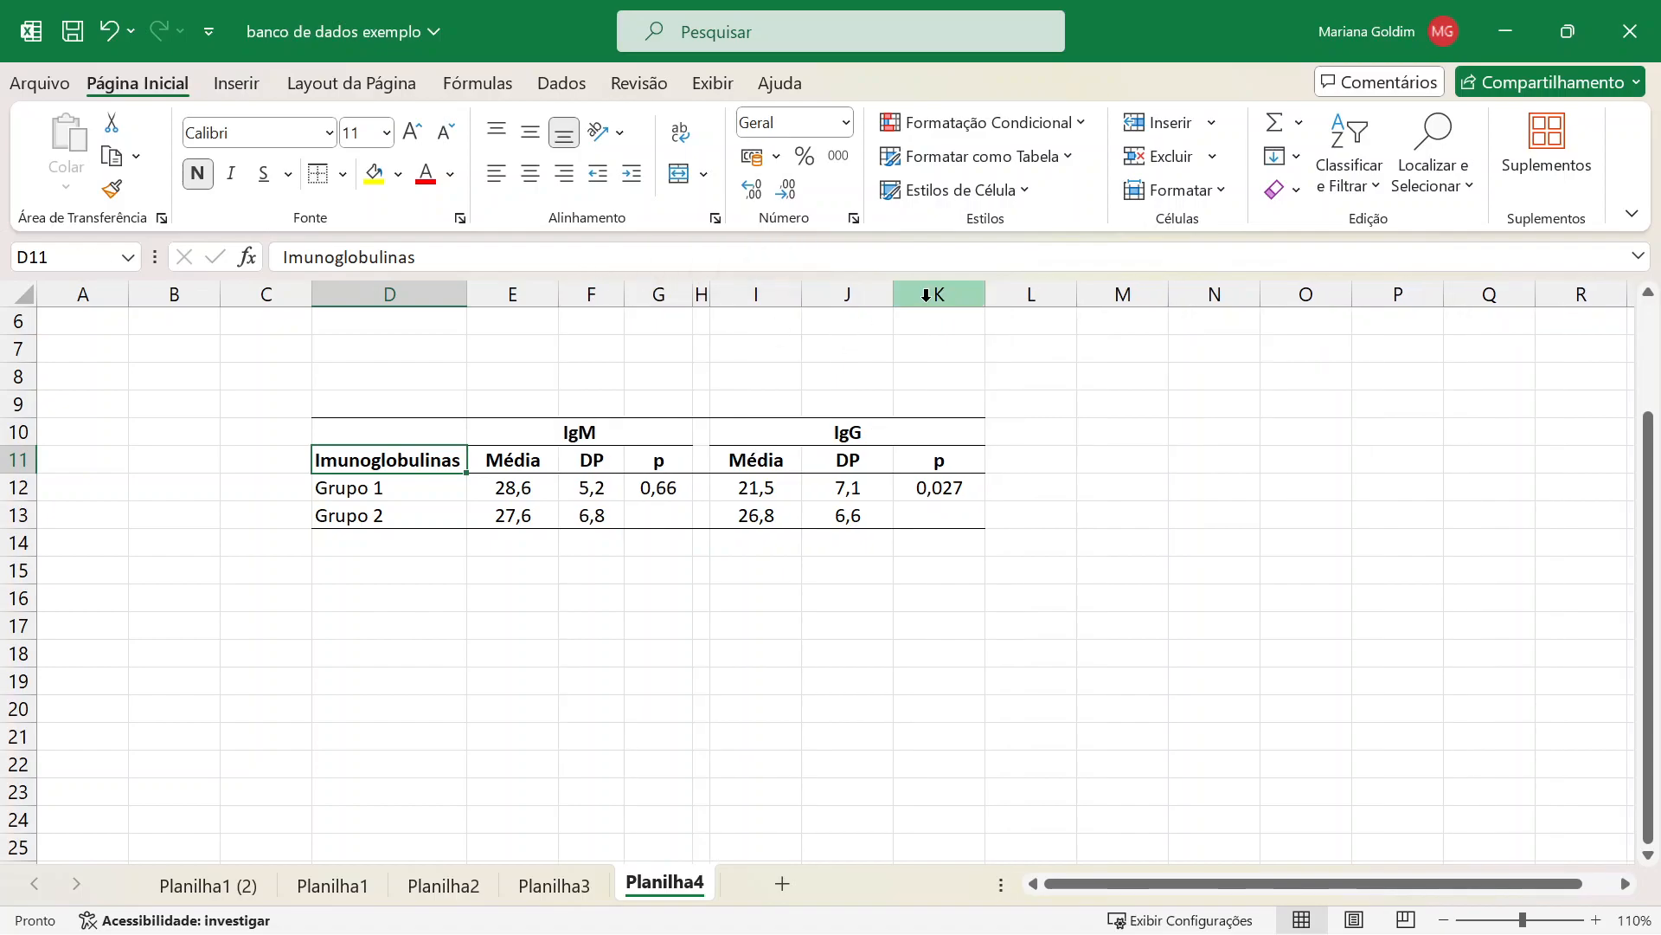
left_click_drag(893, 294, 942, 295)
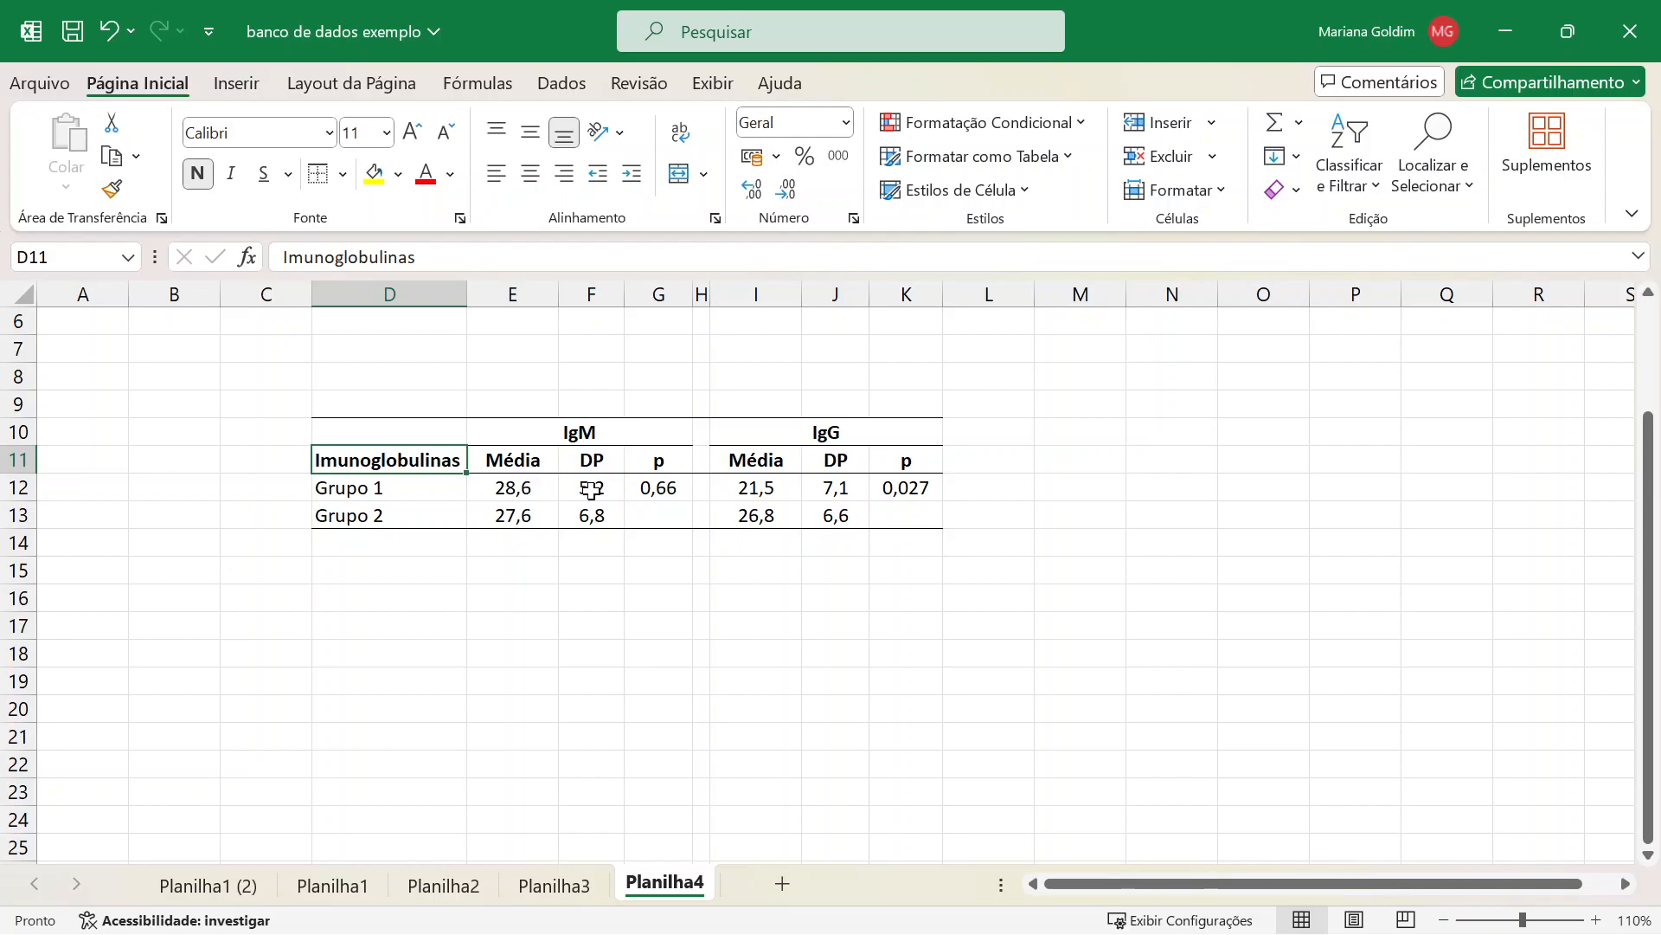
Display the IgM p value in G12 with three decimal places.
left_click(677, 489)
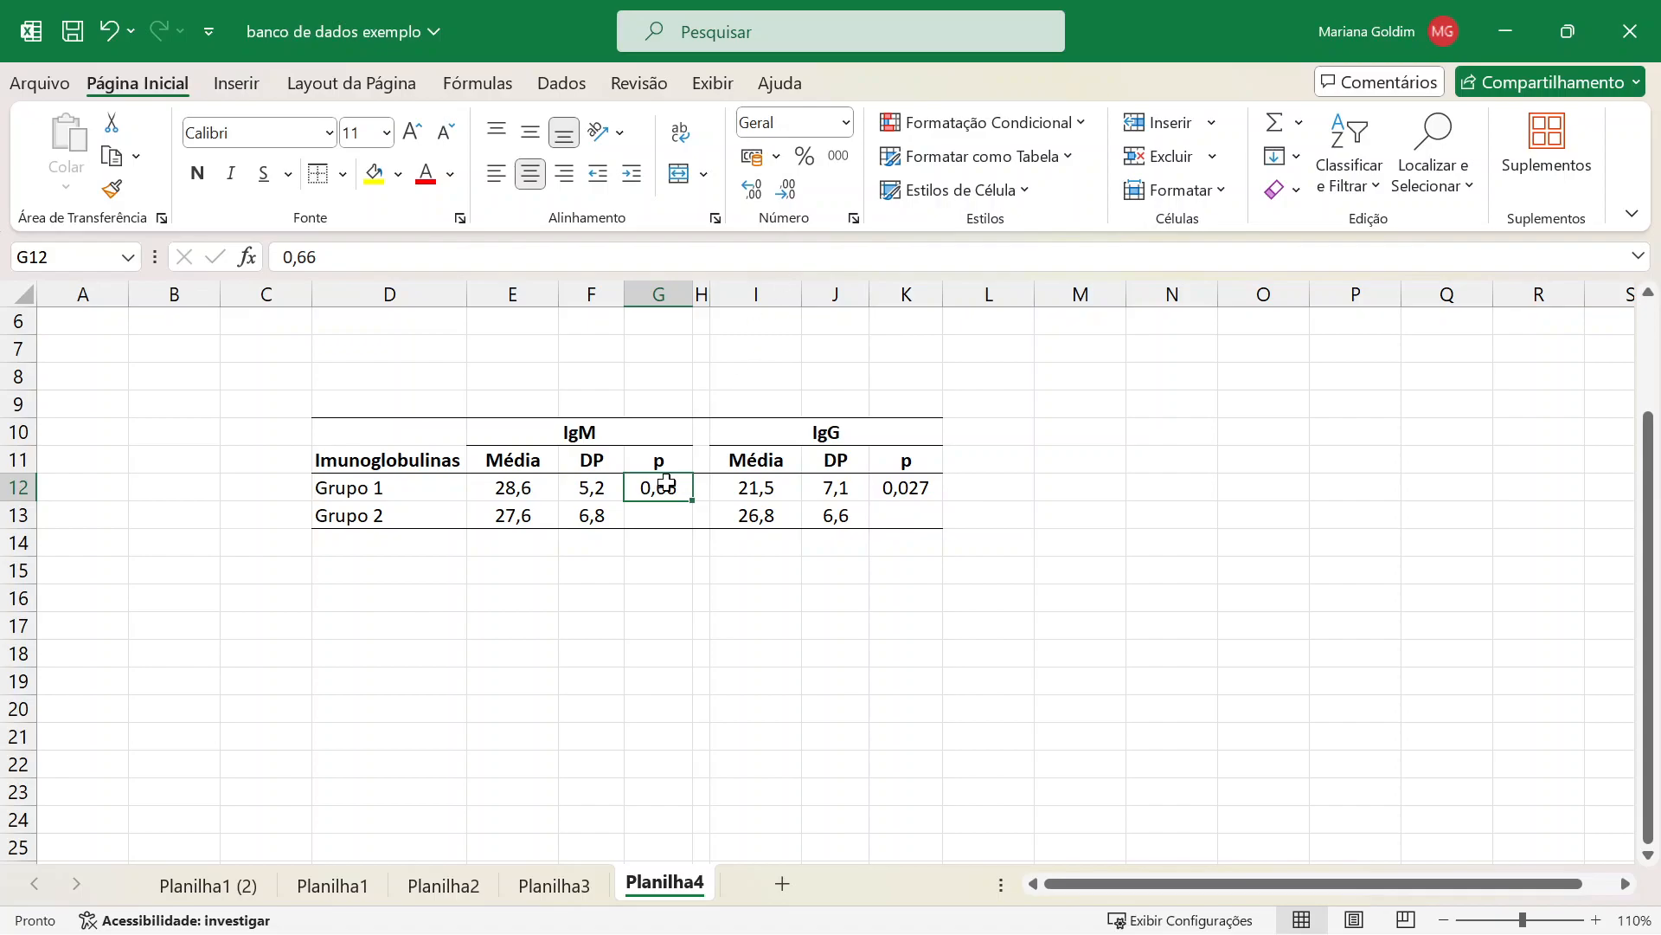
left_click(753, 189)
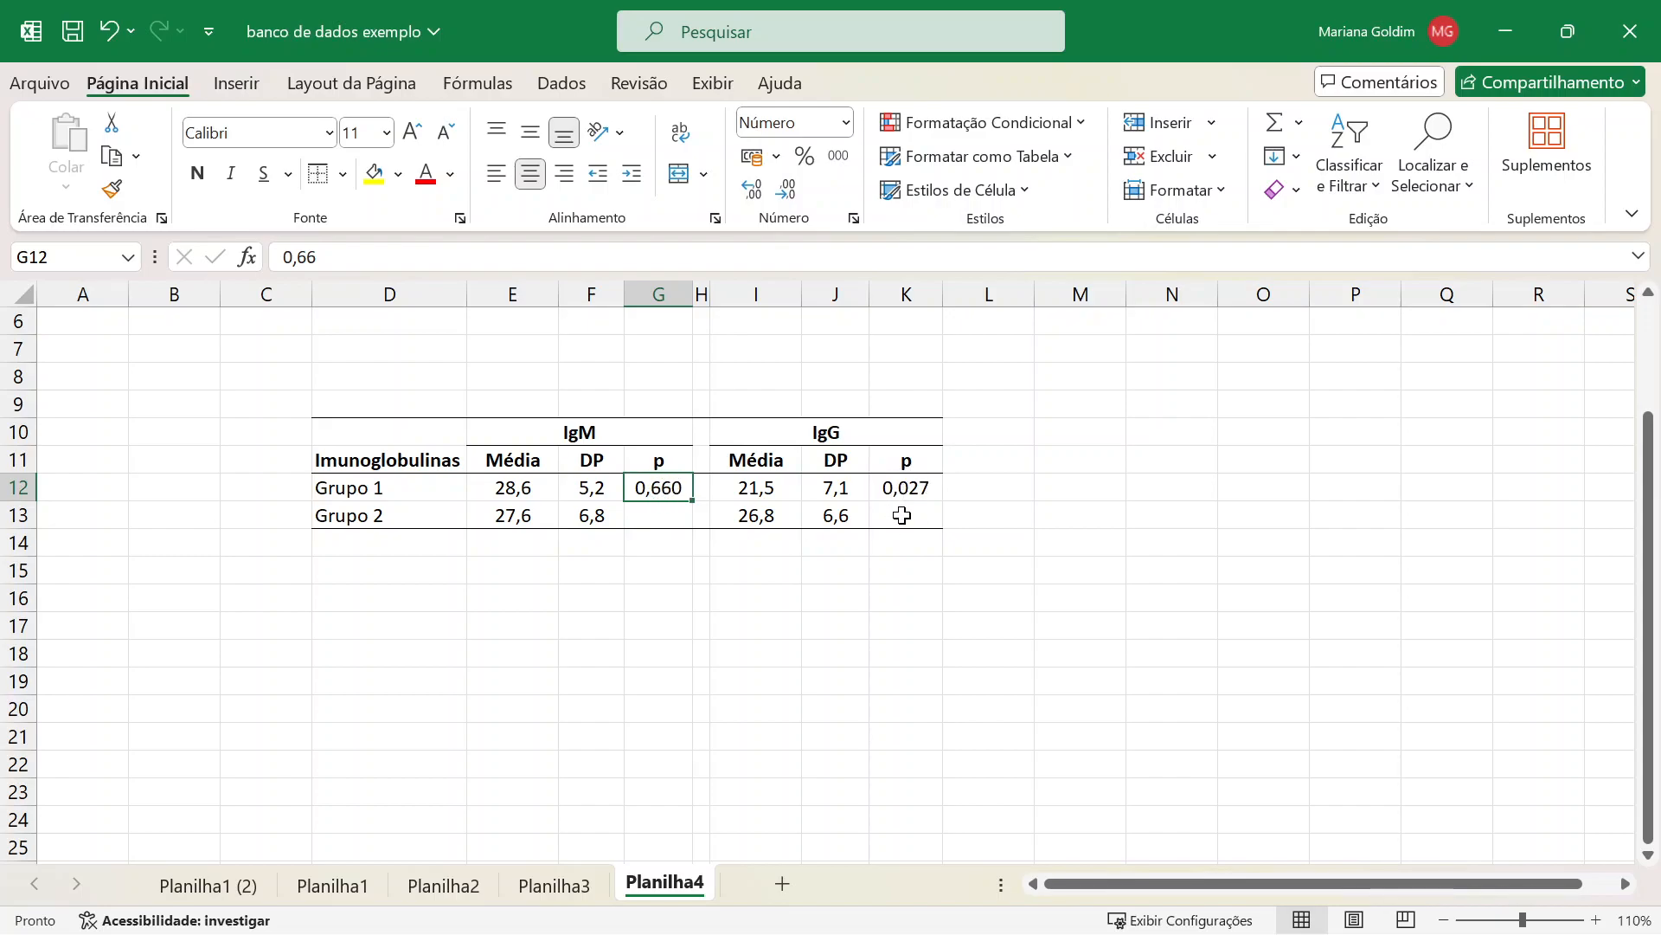
left_click(883, 561)
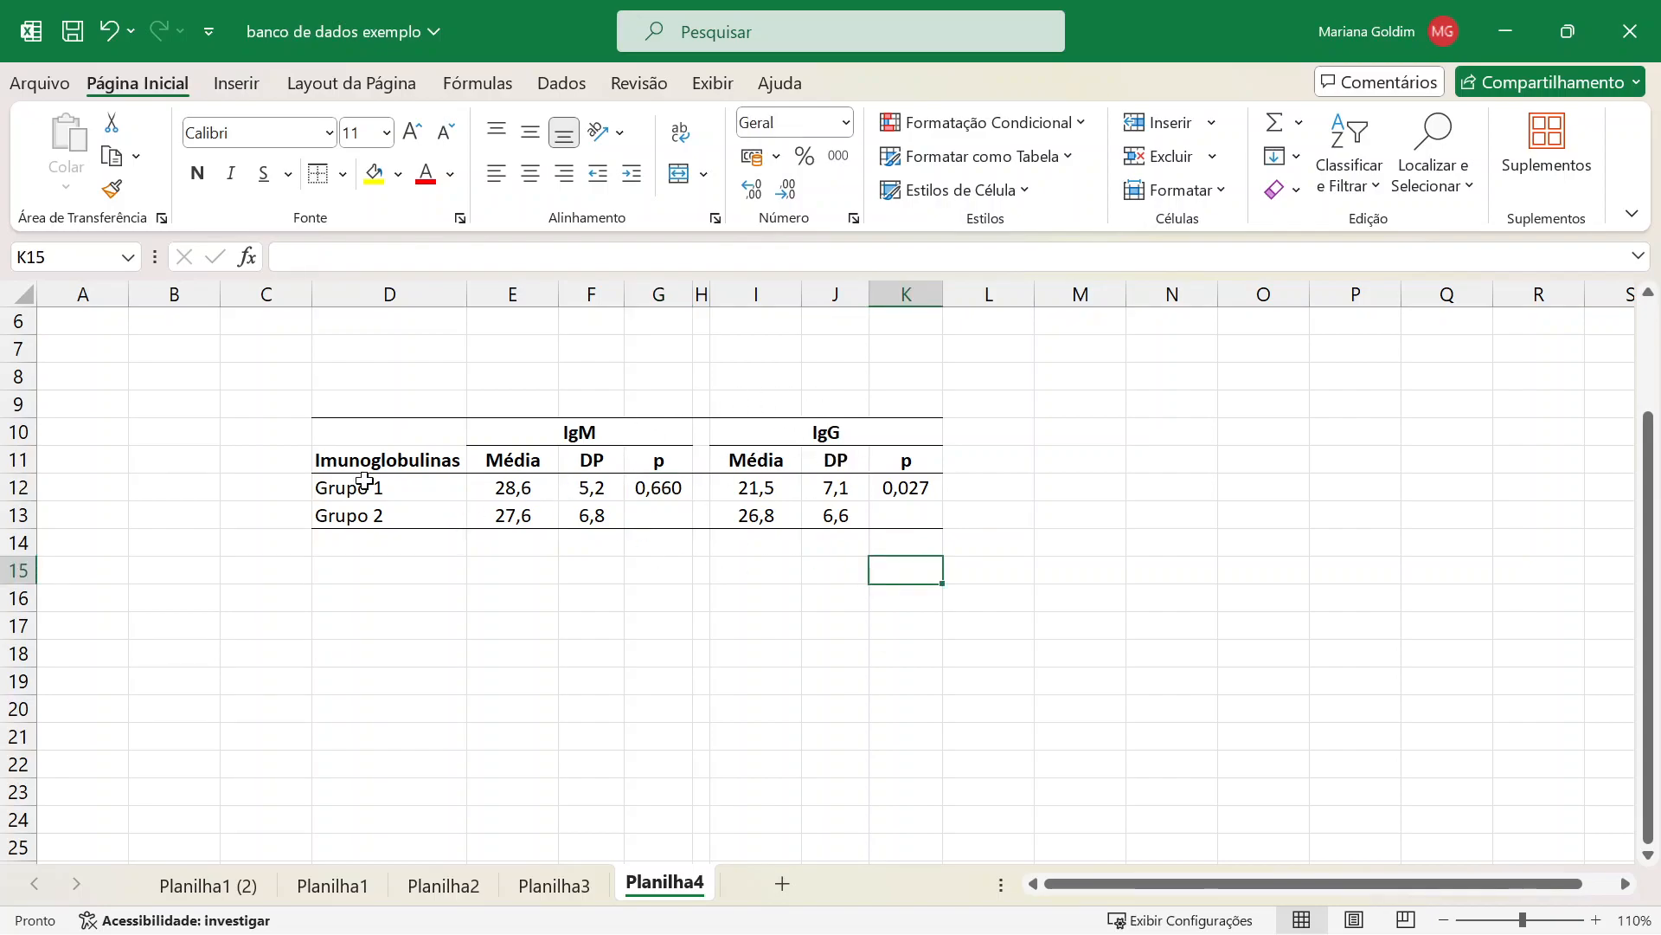
Enter the footnote "DP=Desvio padrão." in D14, directly below the table.
left_click(610, 460)
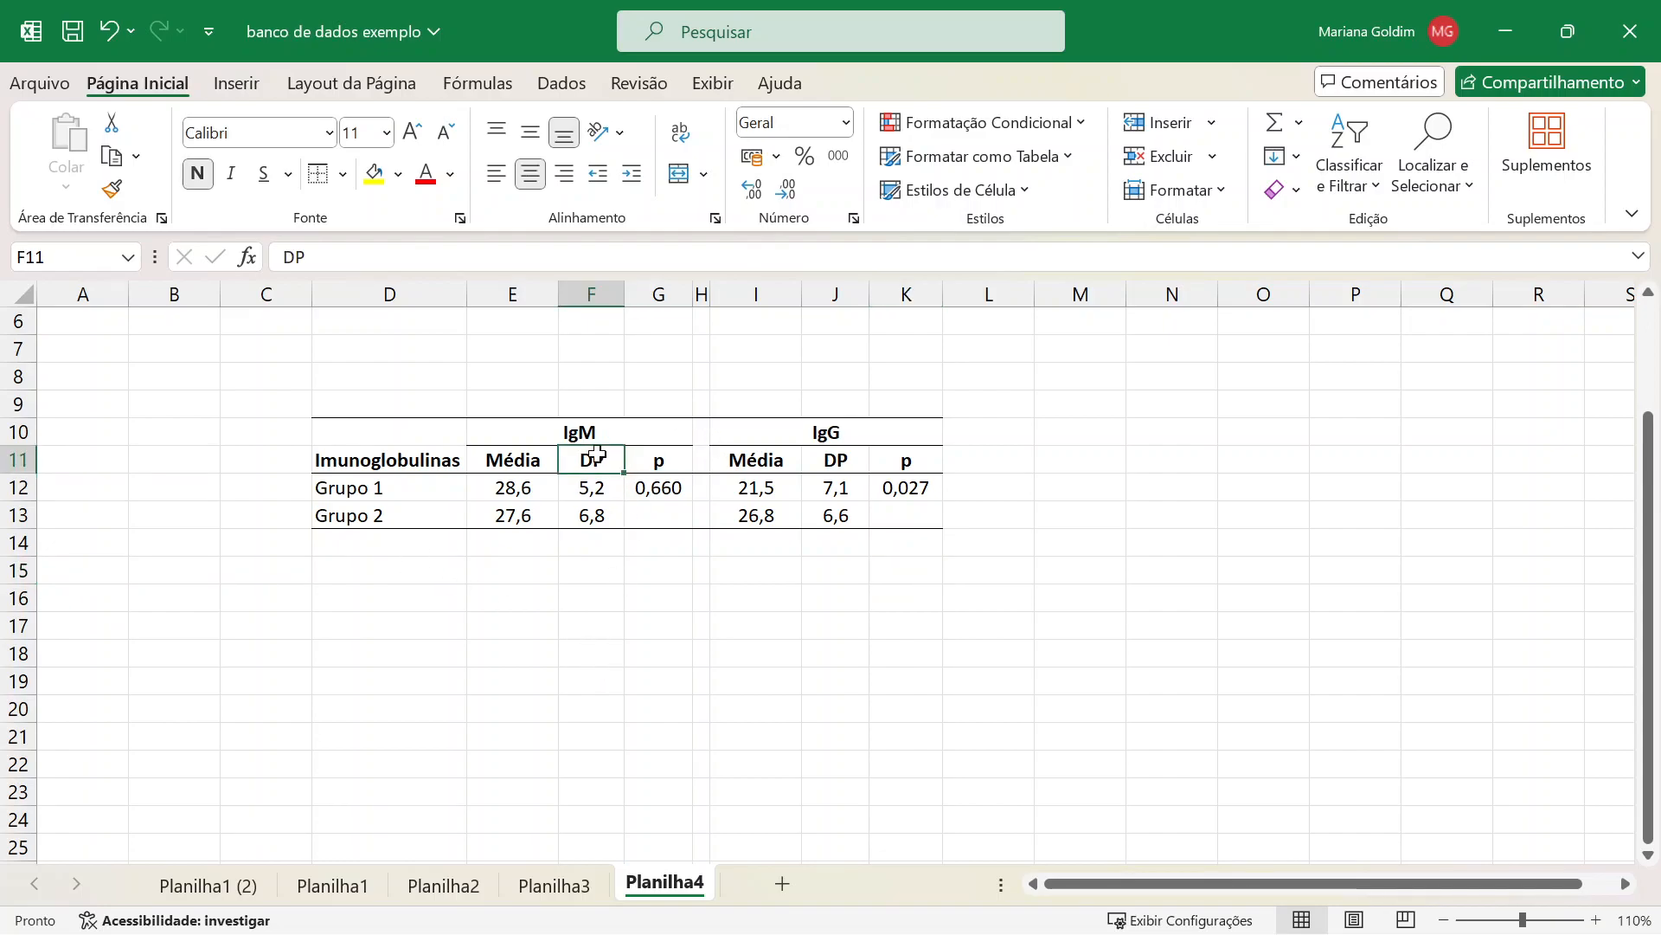
left_click(392, 541)
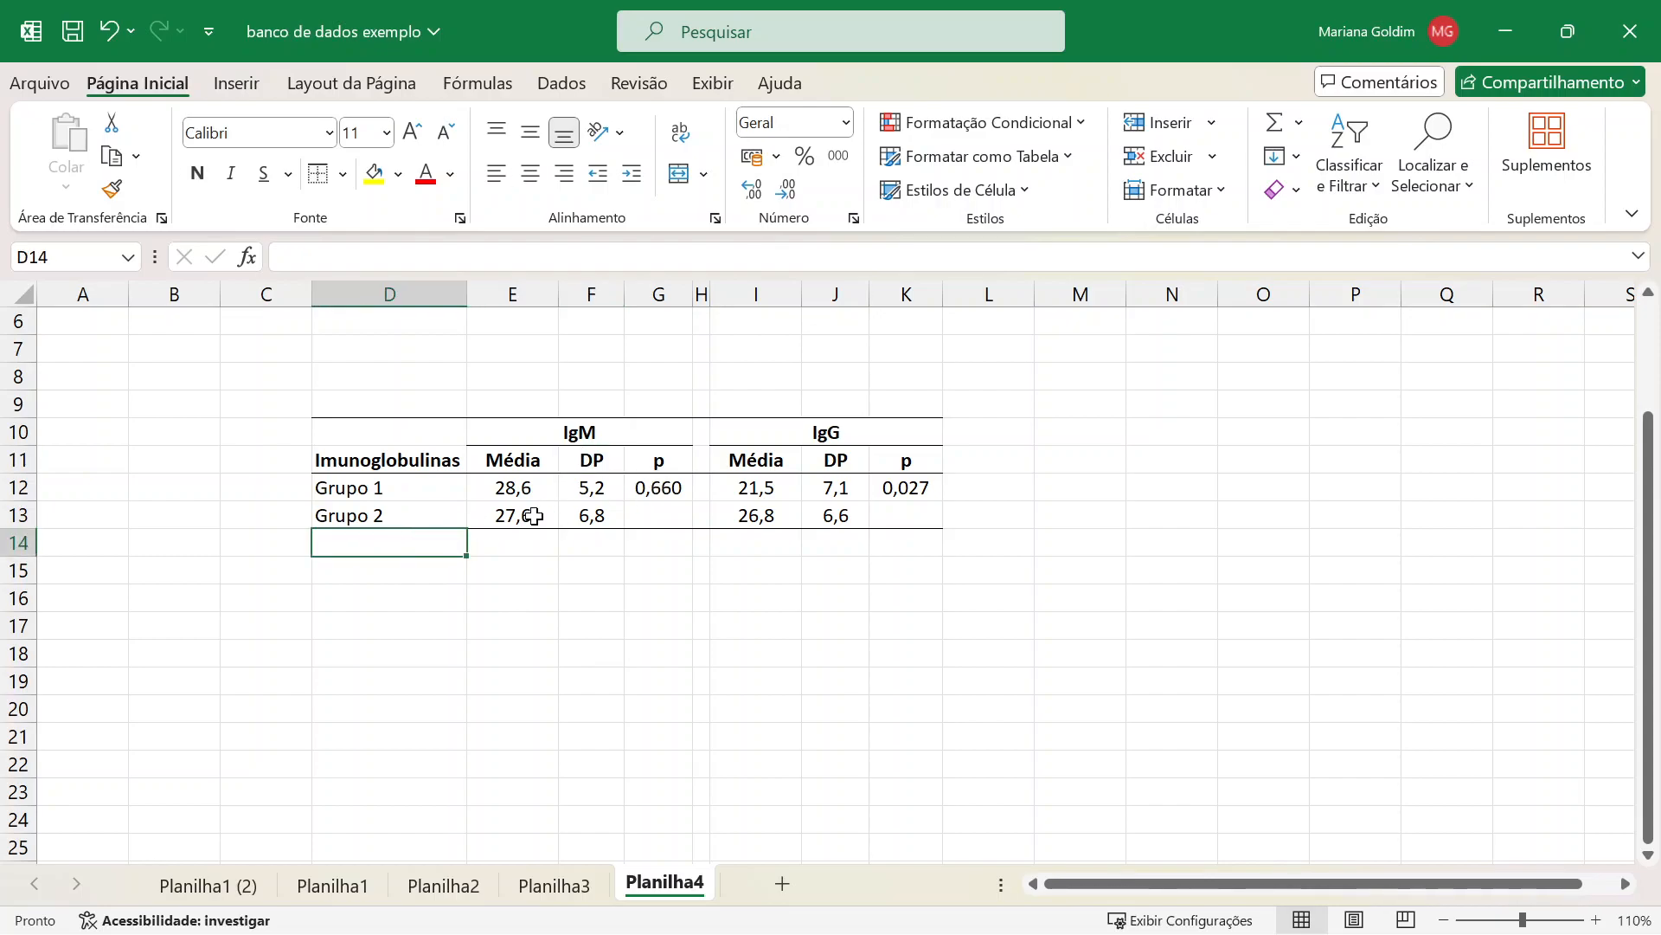
type("DP=De")
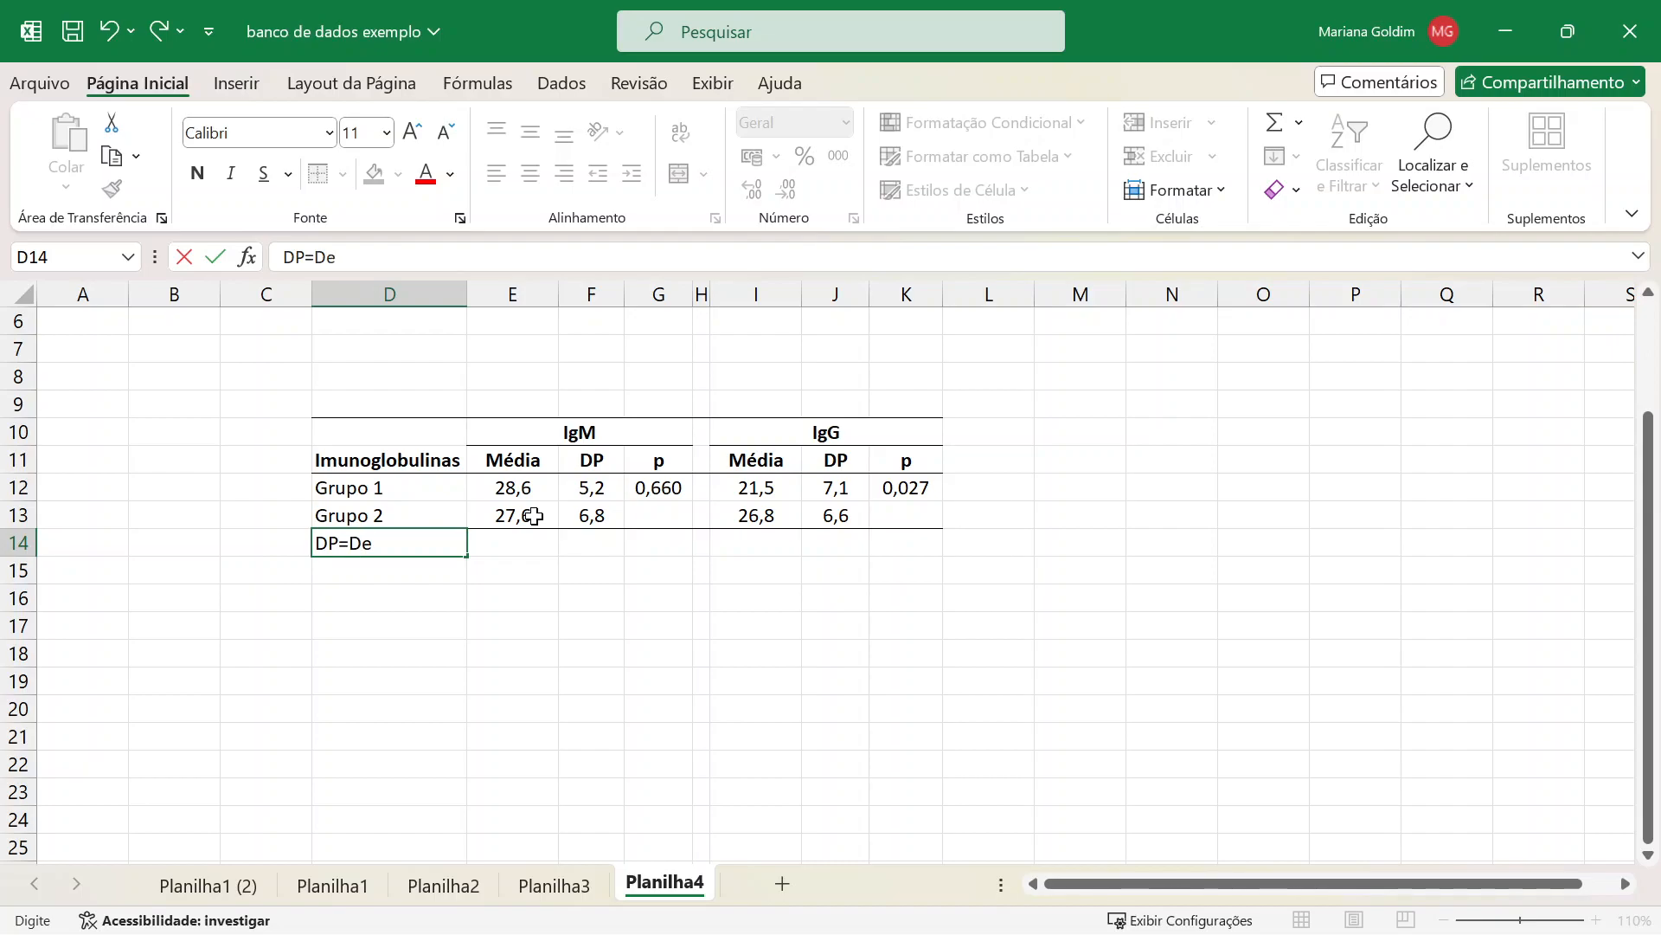
type("svio padrão.")
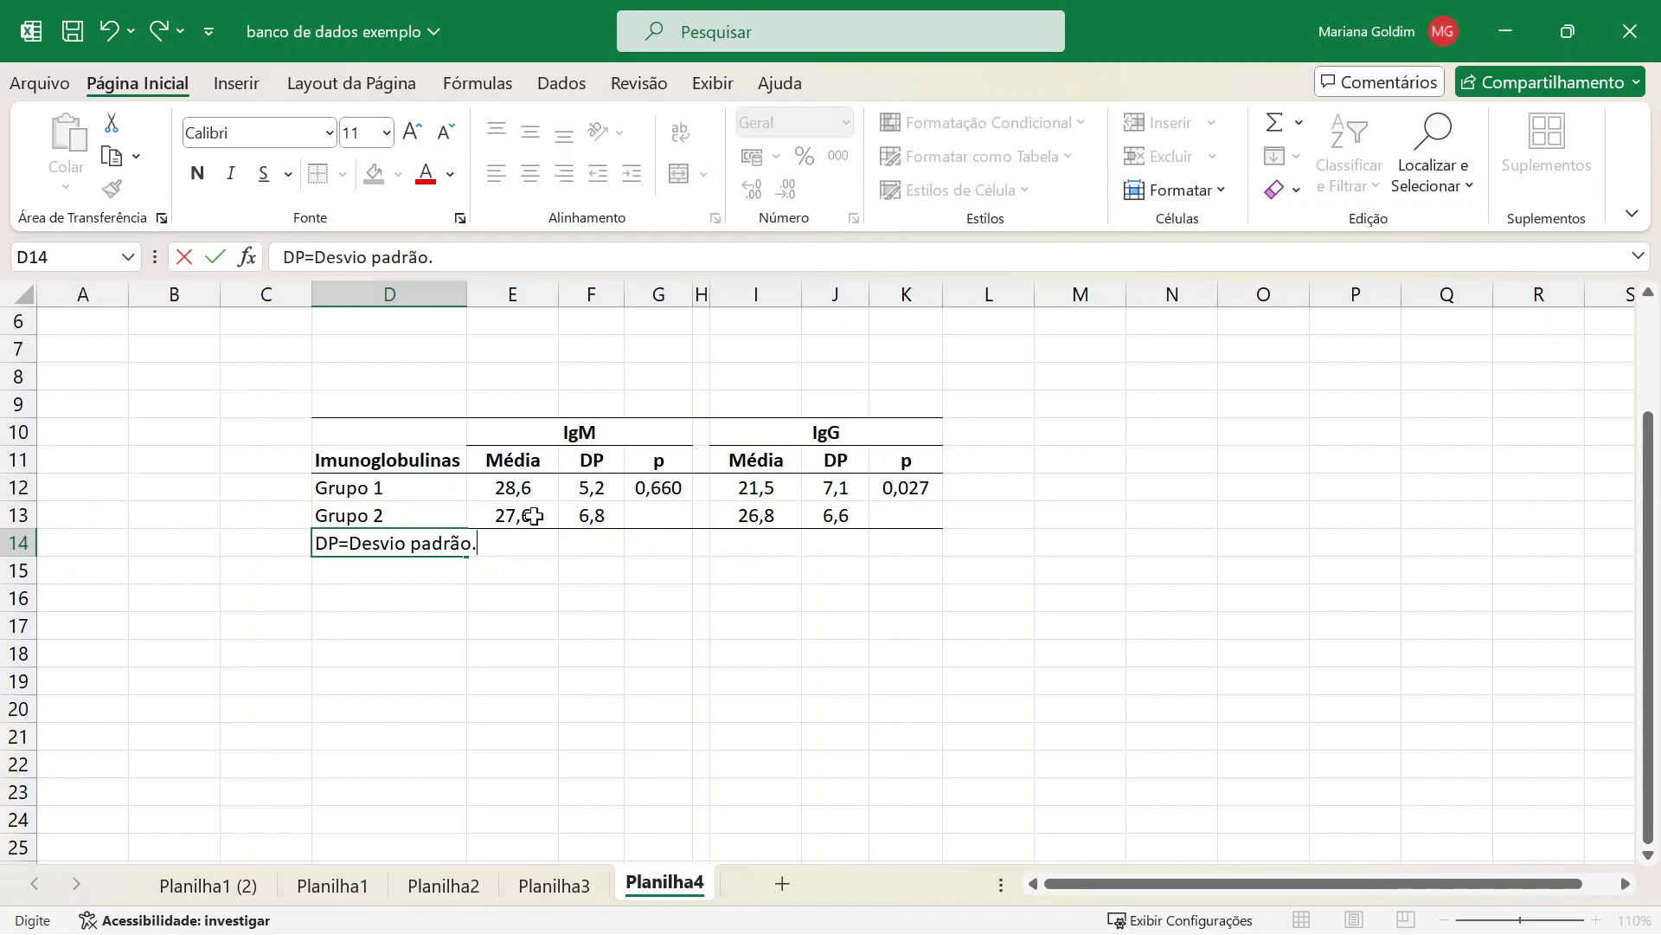
left_click(544, 560)
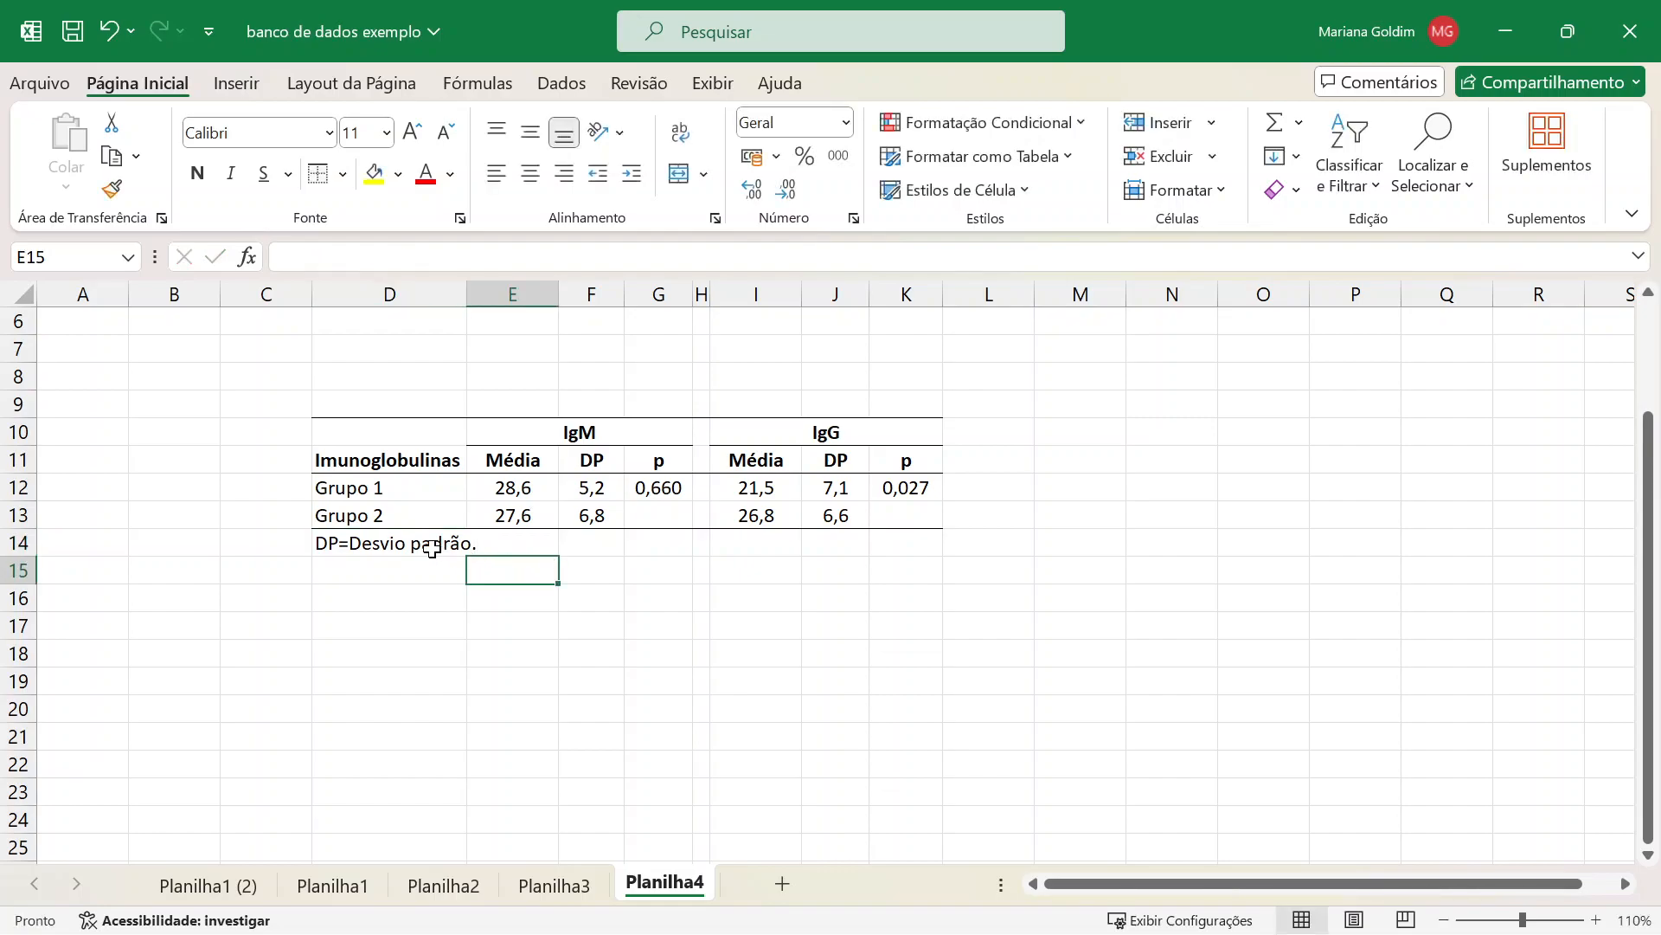
Merge the footnote row across D14:K14 and align its text to the left.
left_click_drag(464, 542, 923, 538)
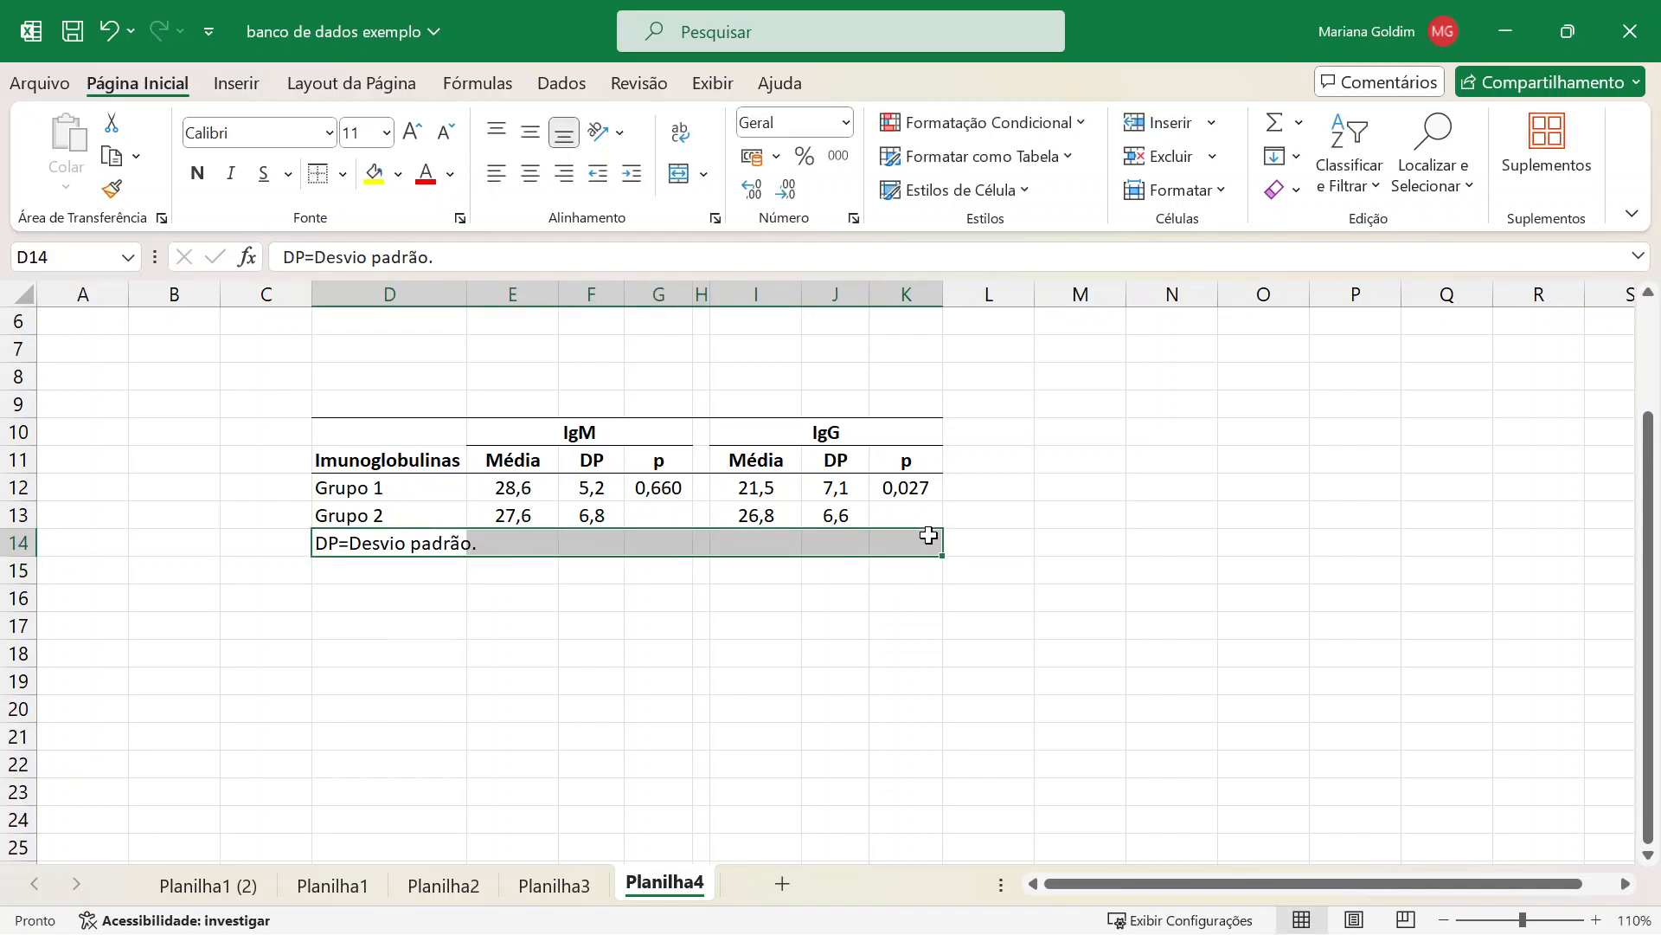
left_click(679, 175)
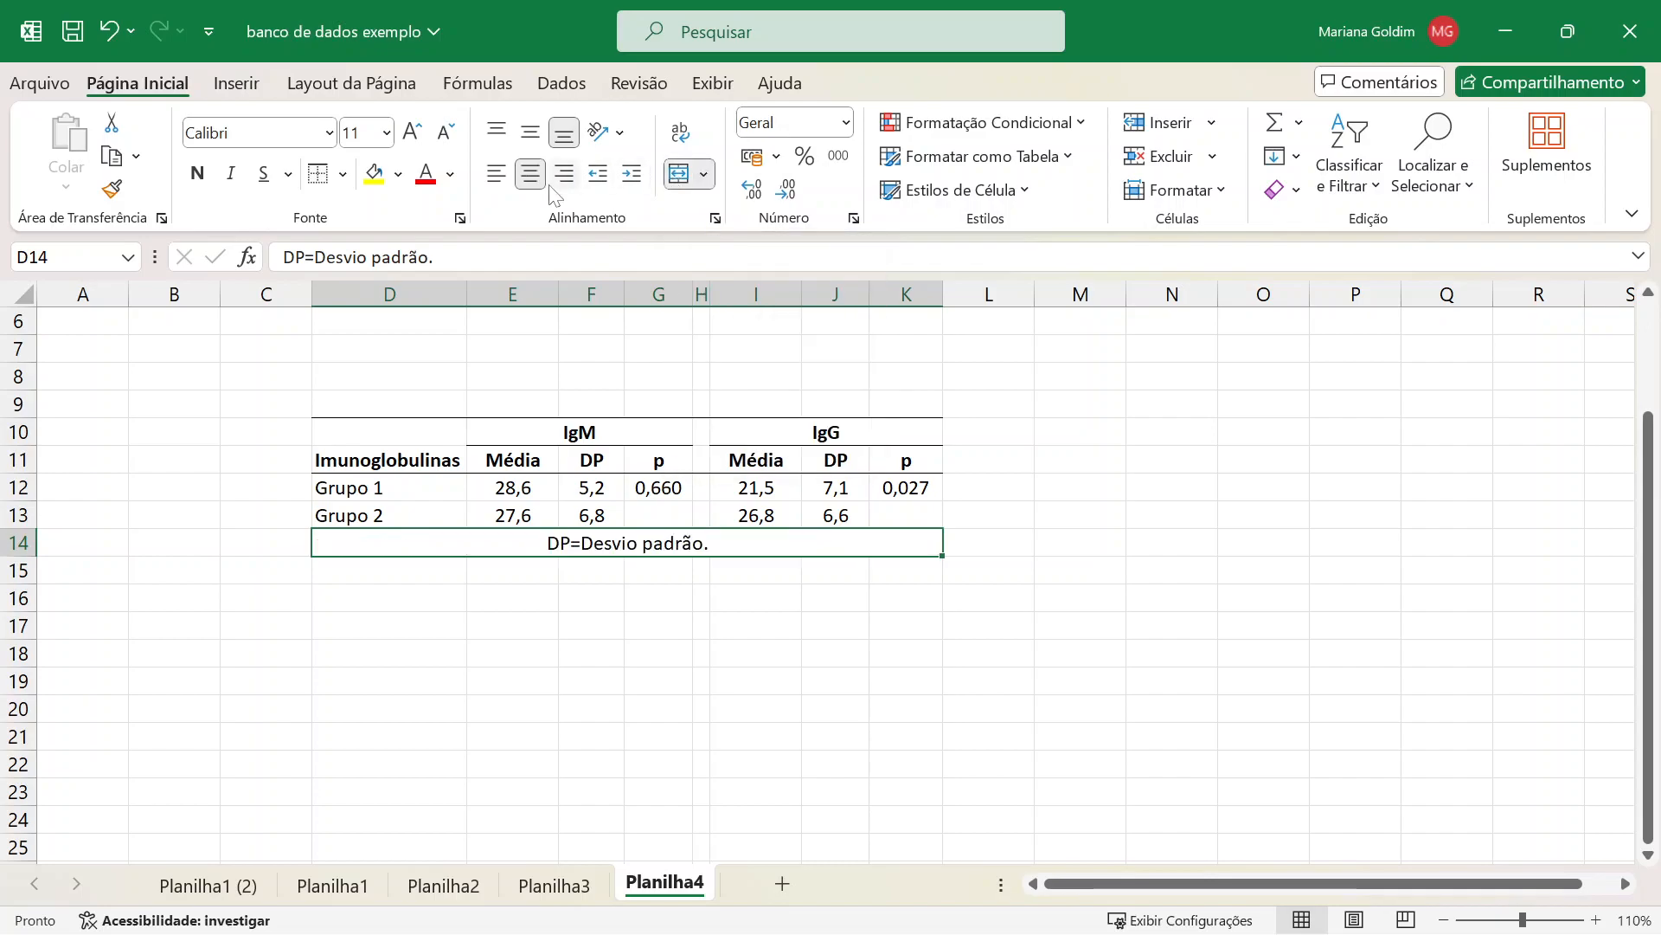
left_click(494, 176)
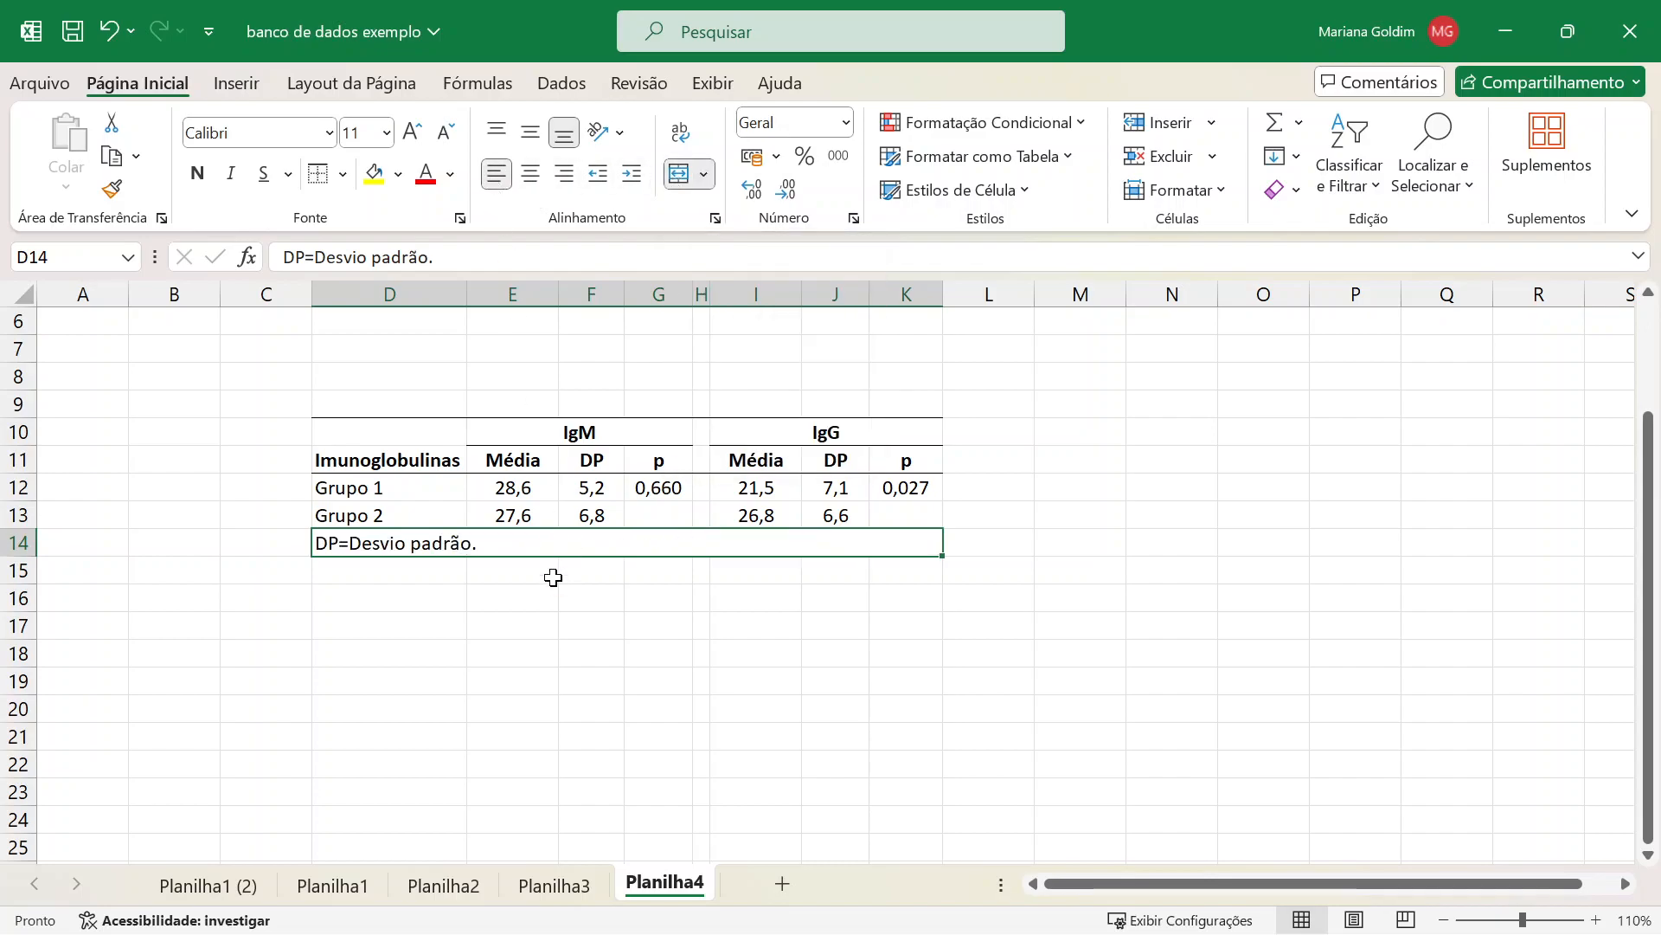
left_click(472, 571)
left_click_drag(432, 423, 898, 545)
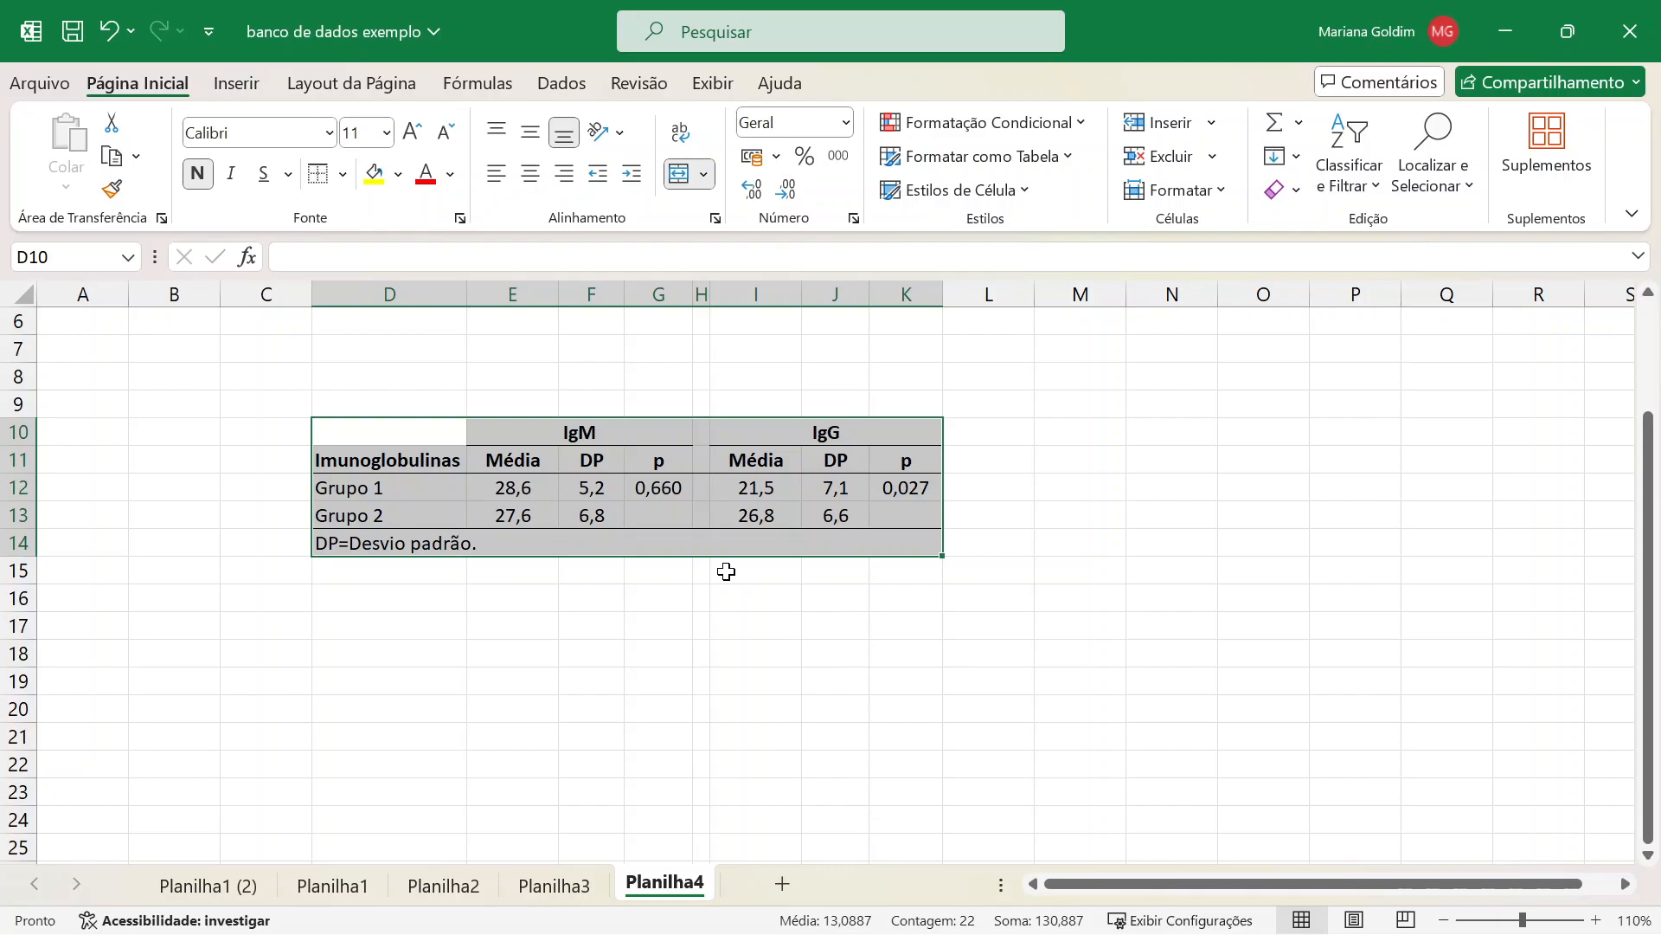
left_click(863, 547)
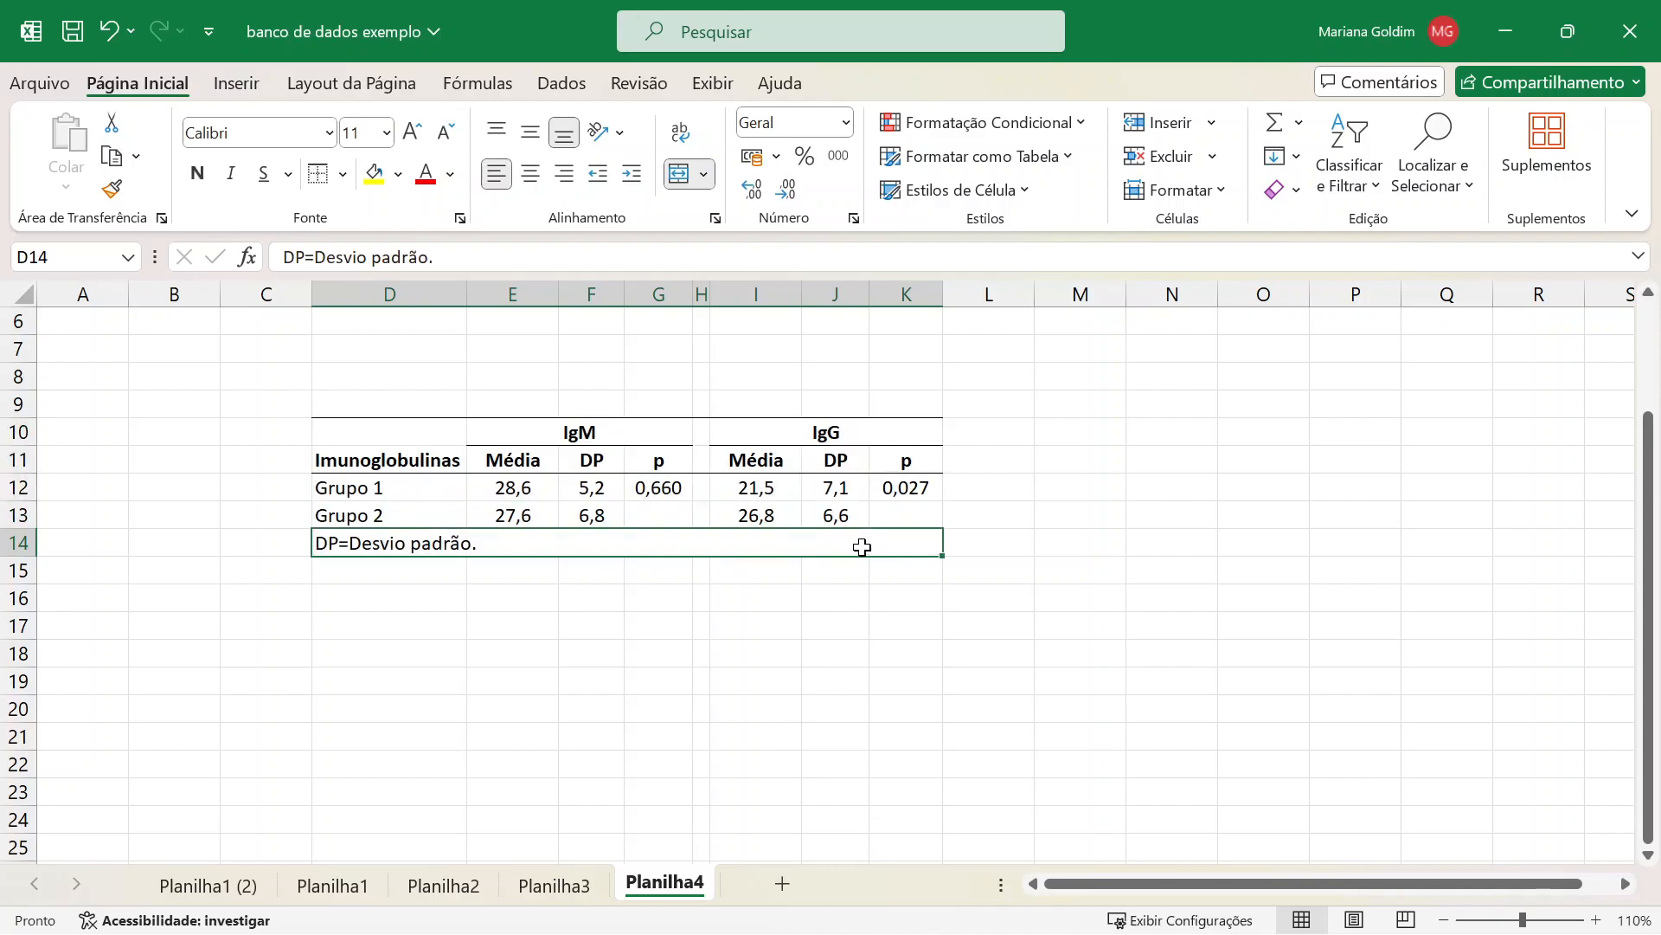
left_click(923, 489)
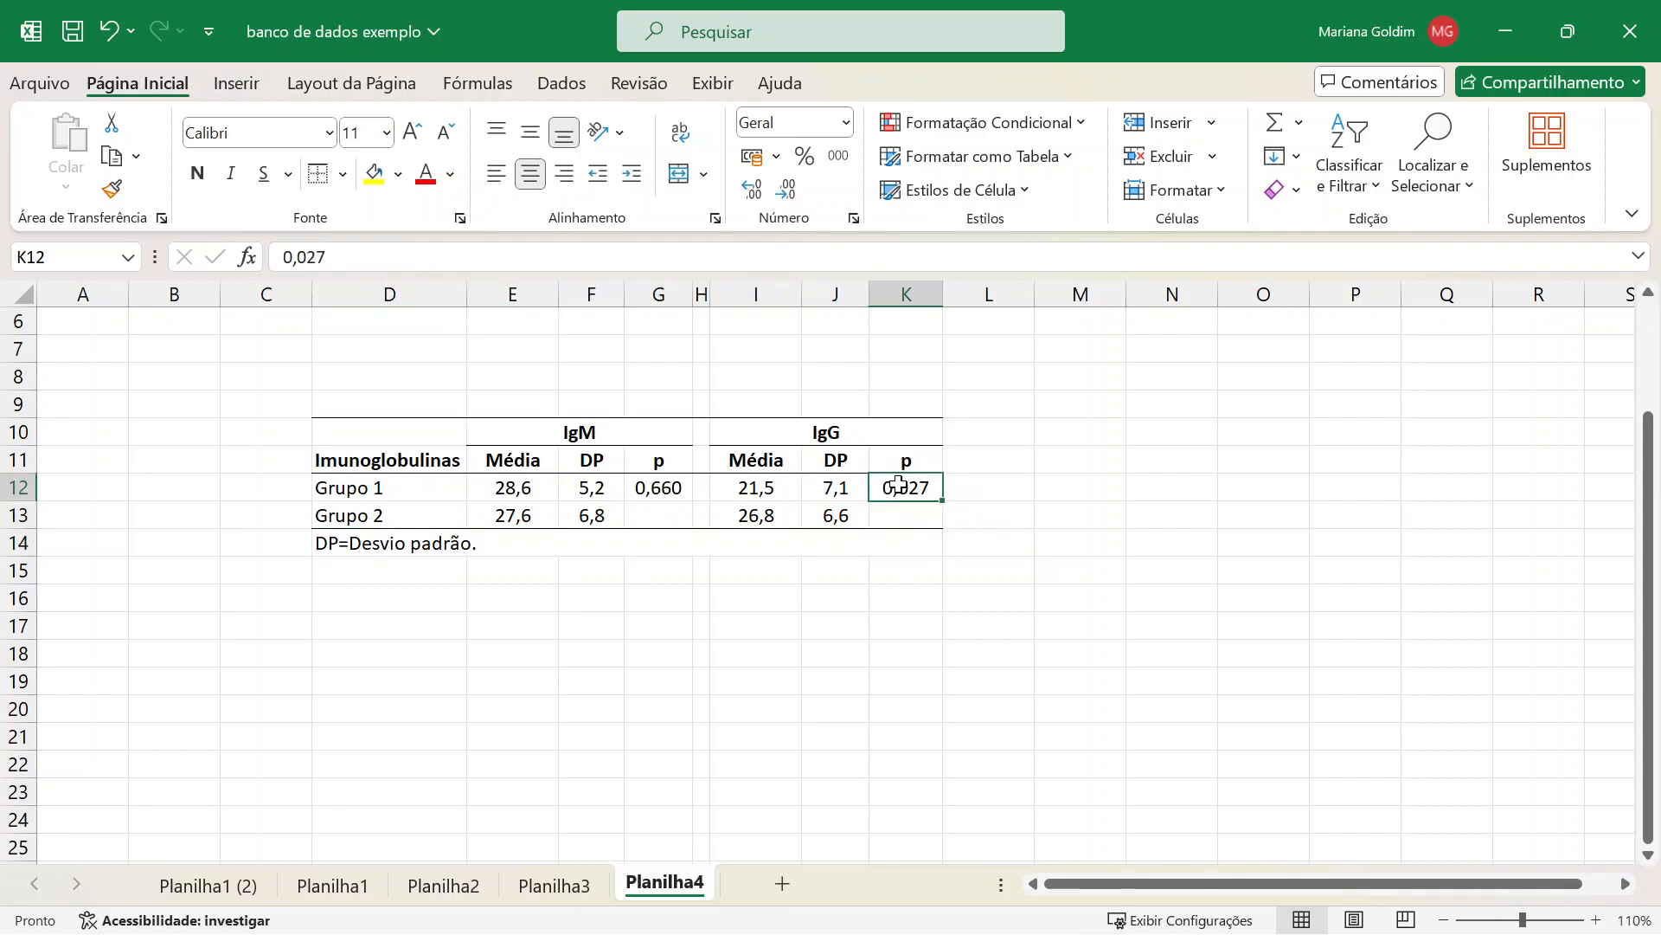
left_click(627, 489)
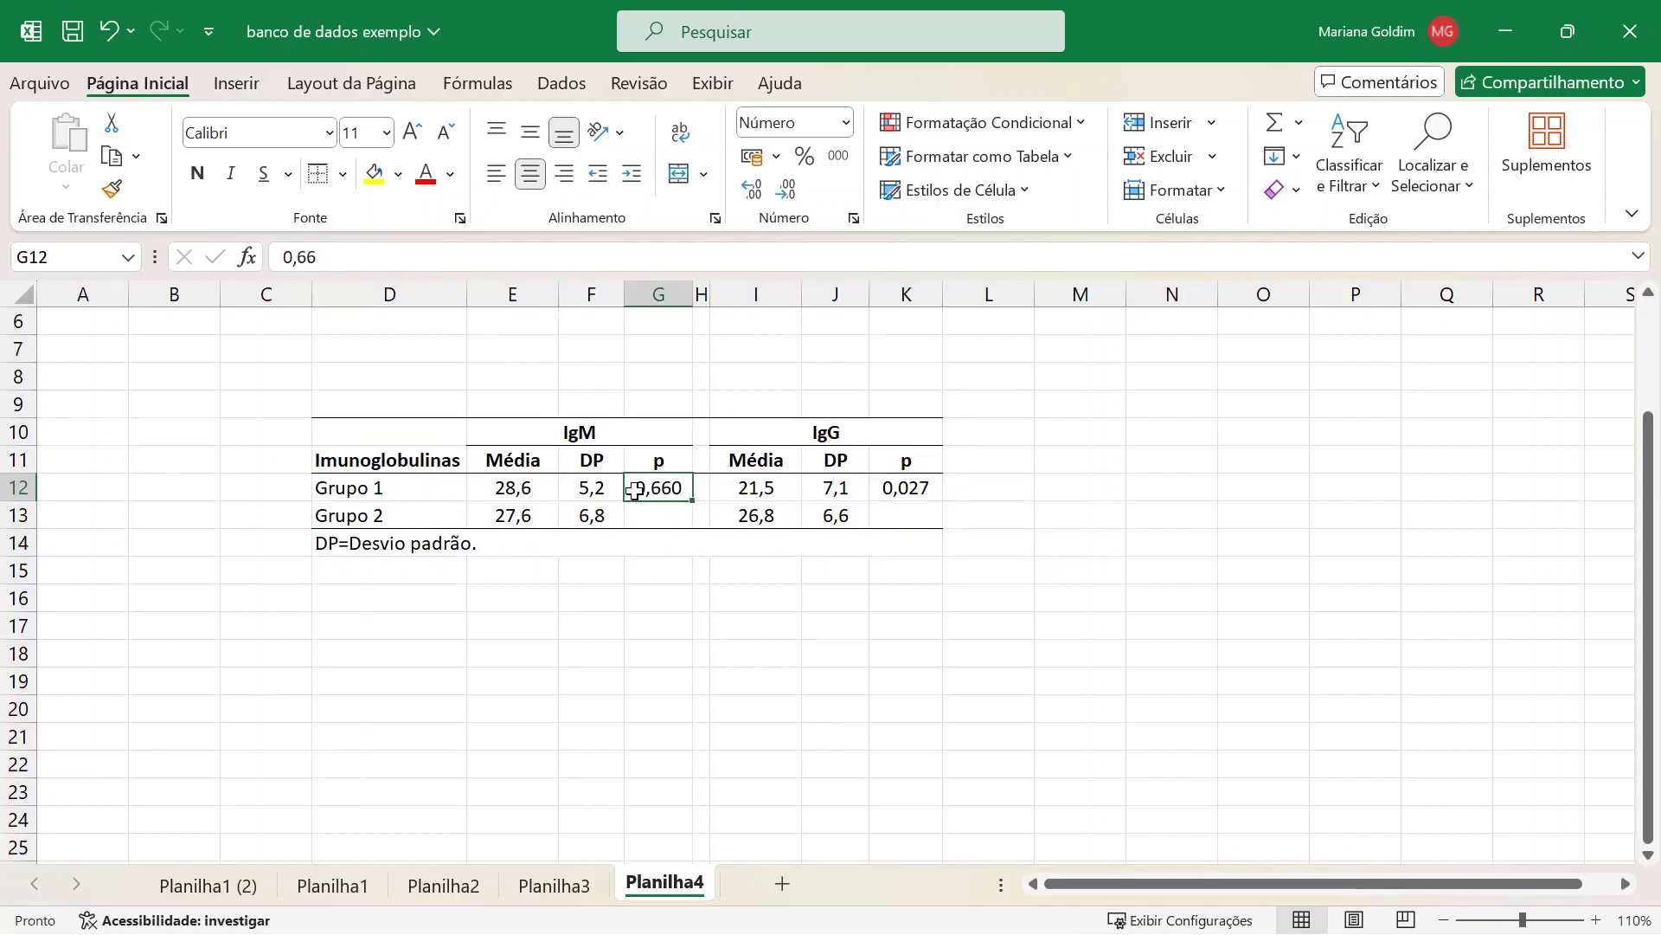
Append an asterisk to the IgG p value in K12 so it reads "0,027*".
left_click(900, 485)
left_click(350, 256)
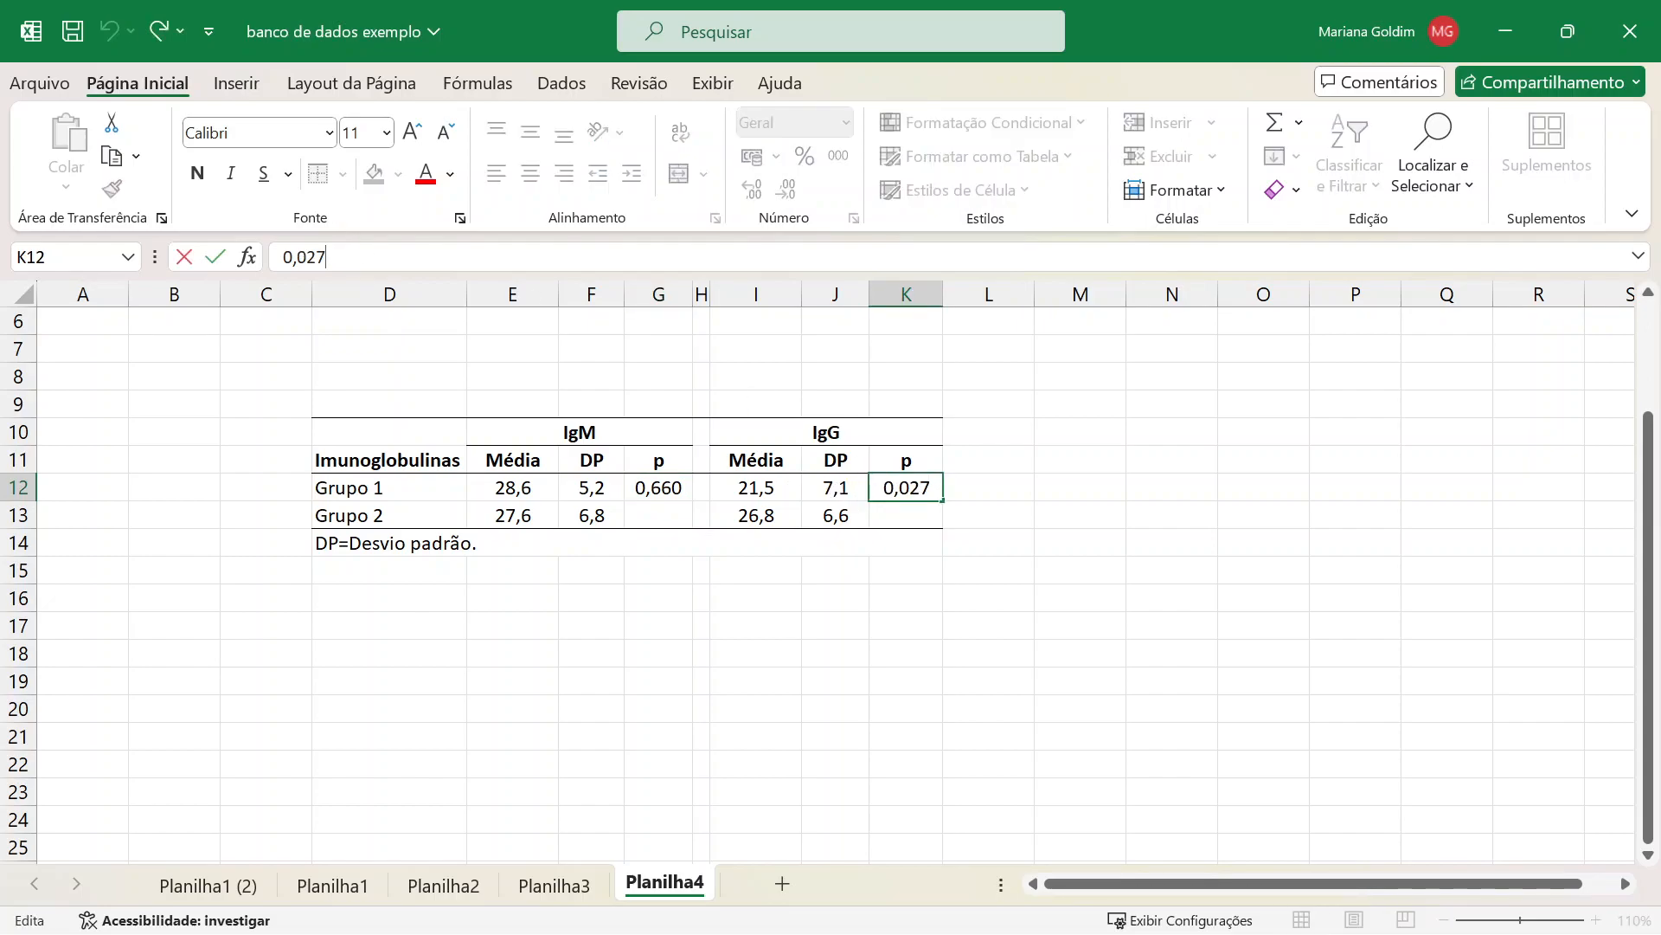
type("0")
key("BackSpace")
type("*")
left_click(684, 594)
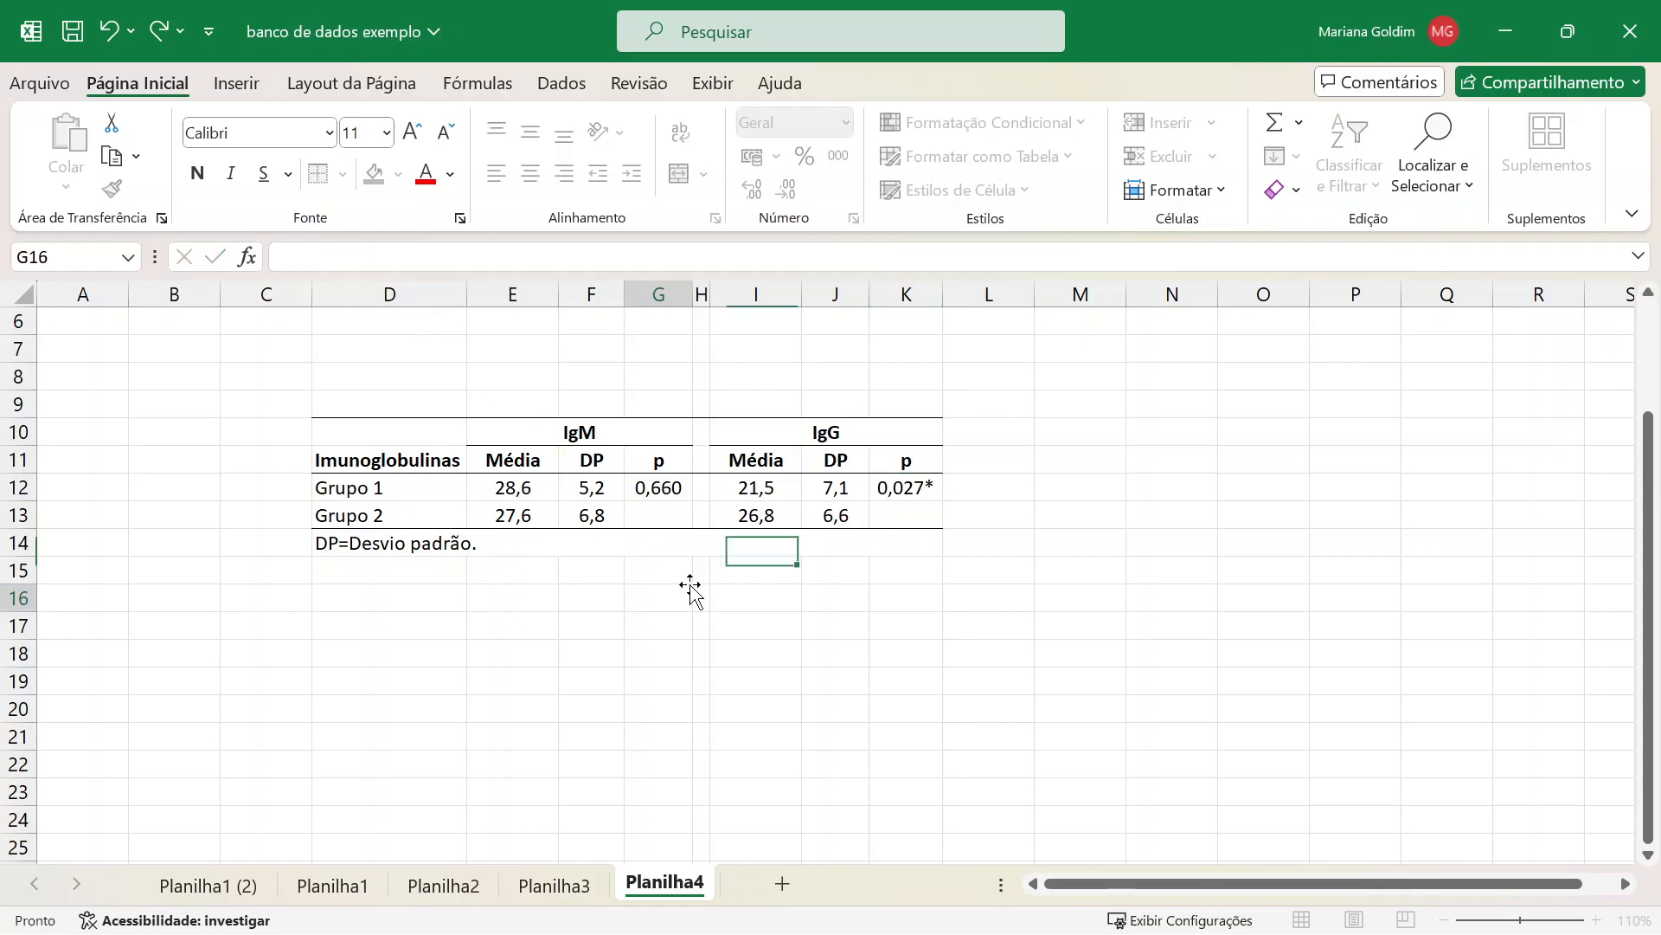
Append "*Teste t" to the merged footnote in D14, after "DP=Desvio padrão.".
left_click(404, 541)
key("F2")
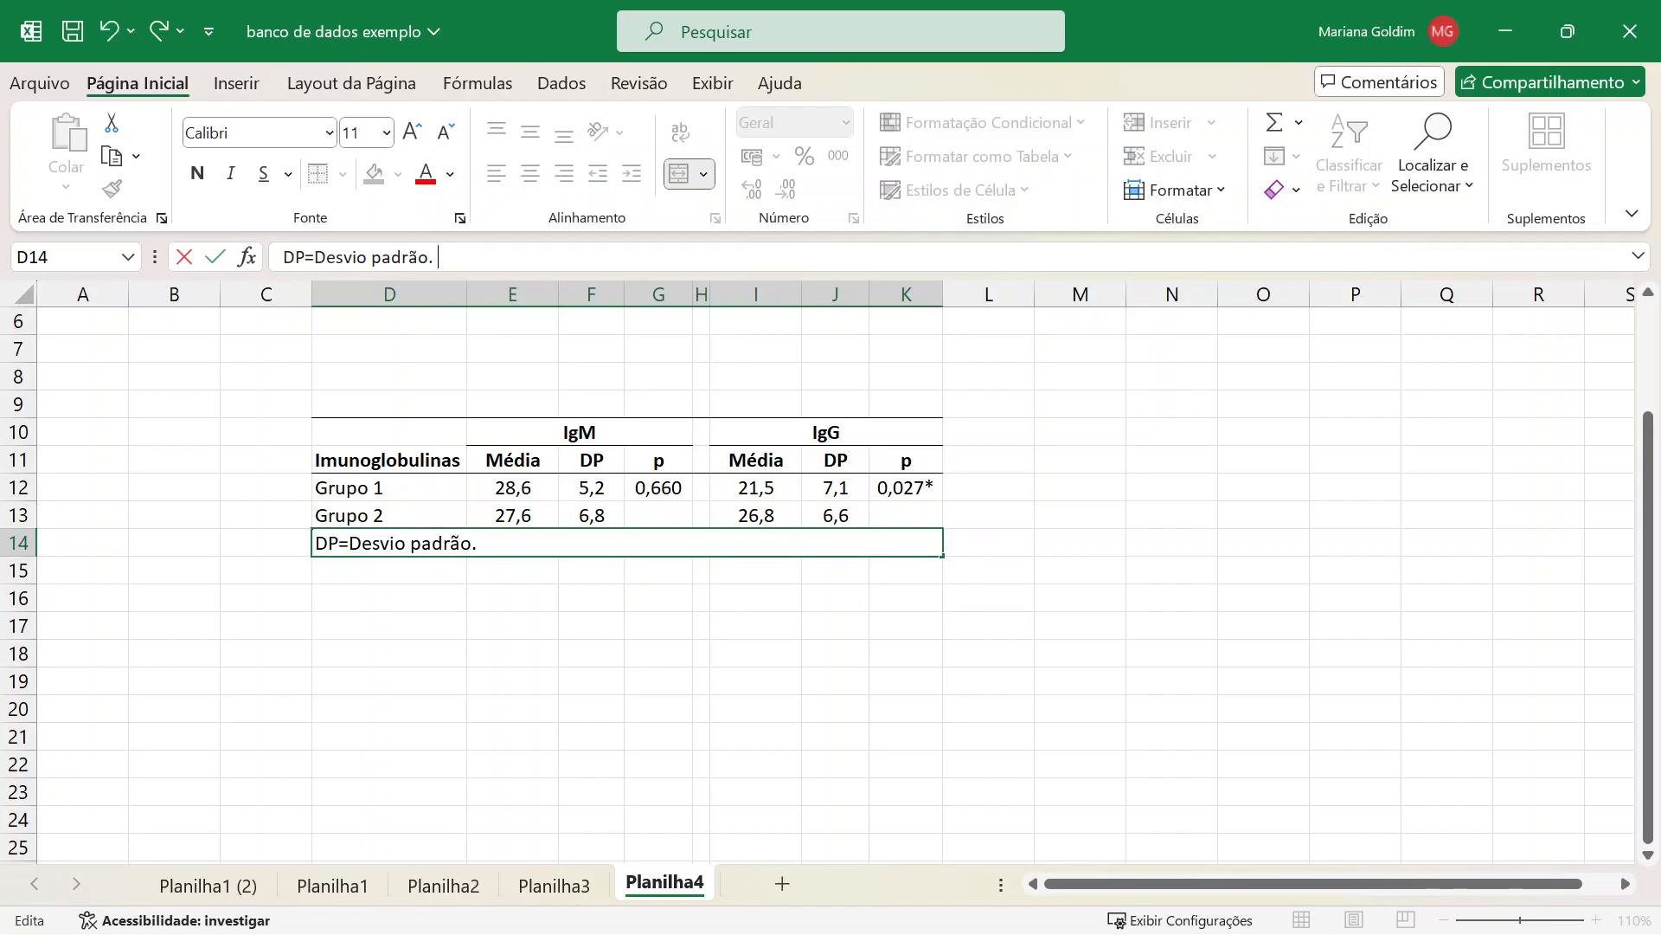
type("*Teste t")
key("Return")
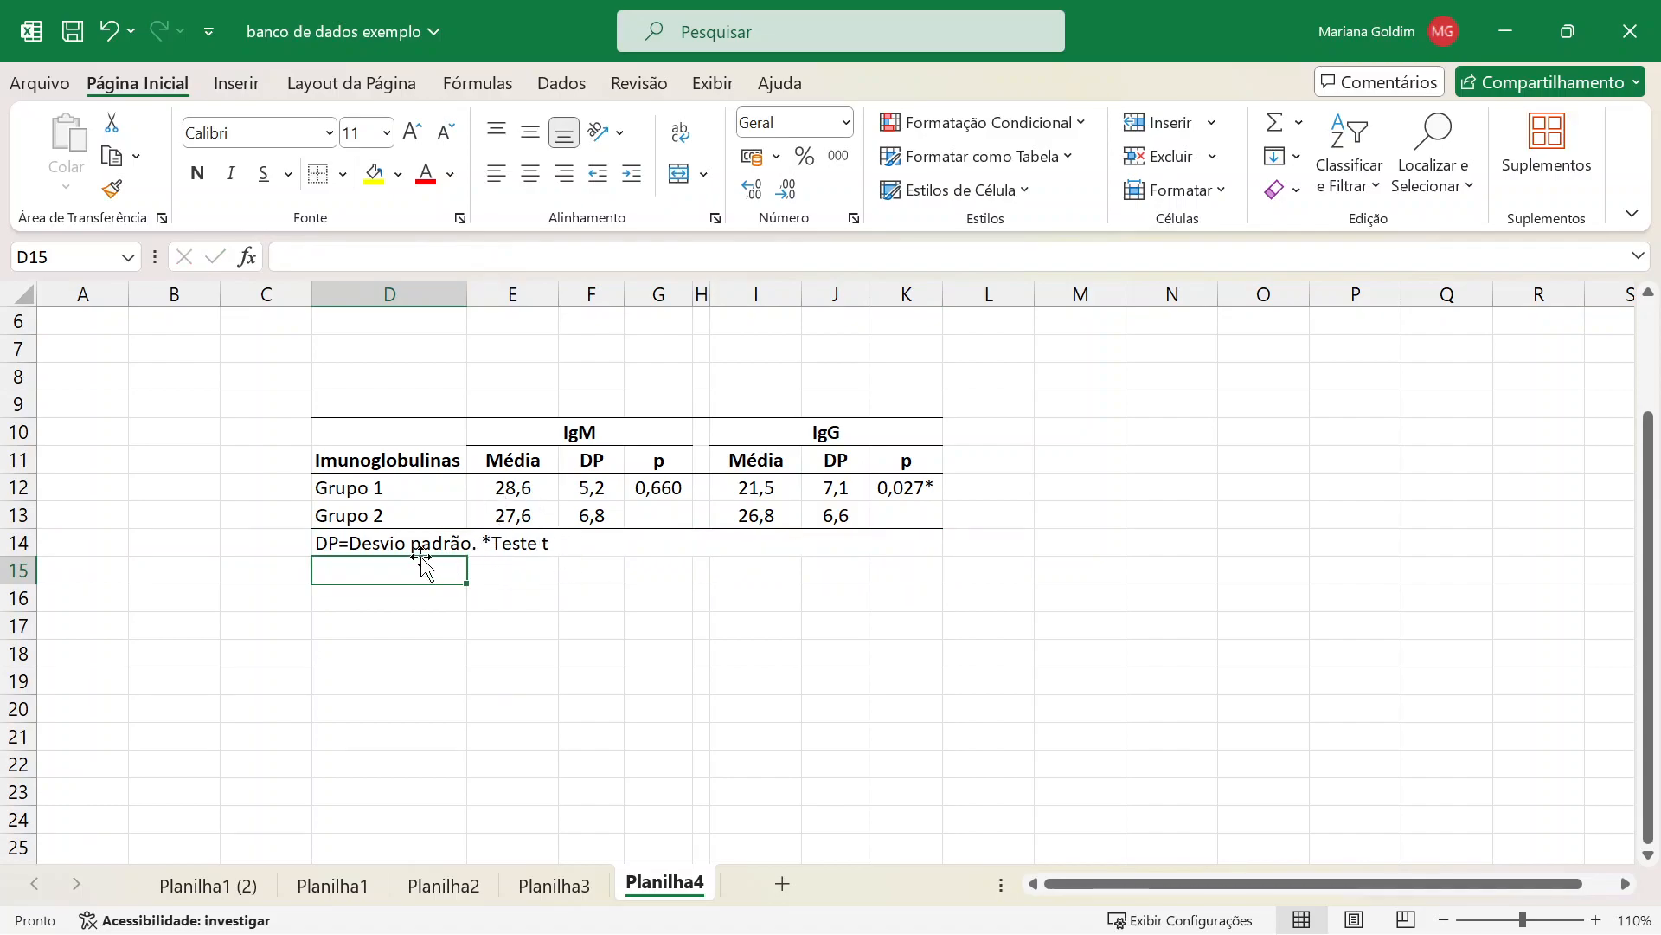
left_click(638, 603)
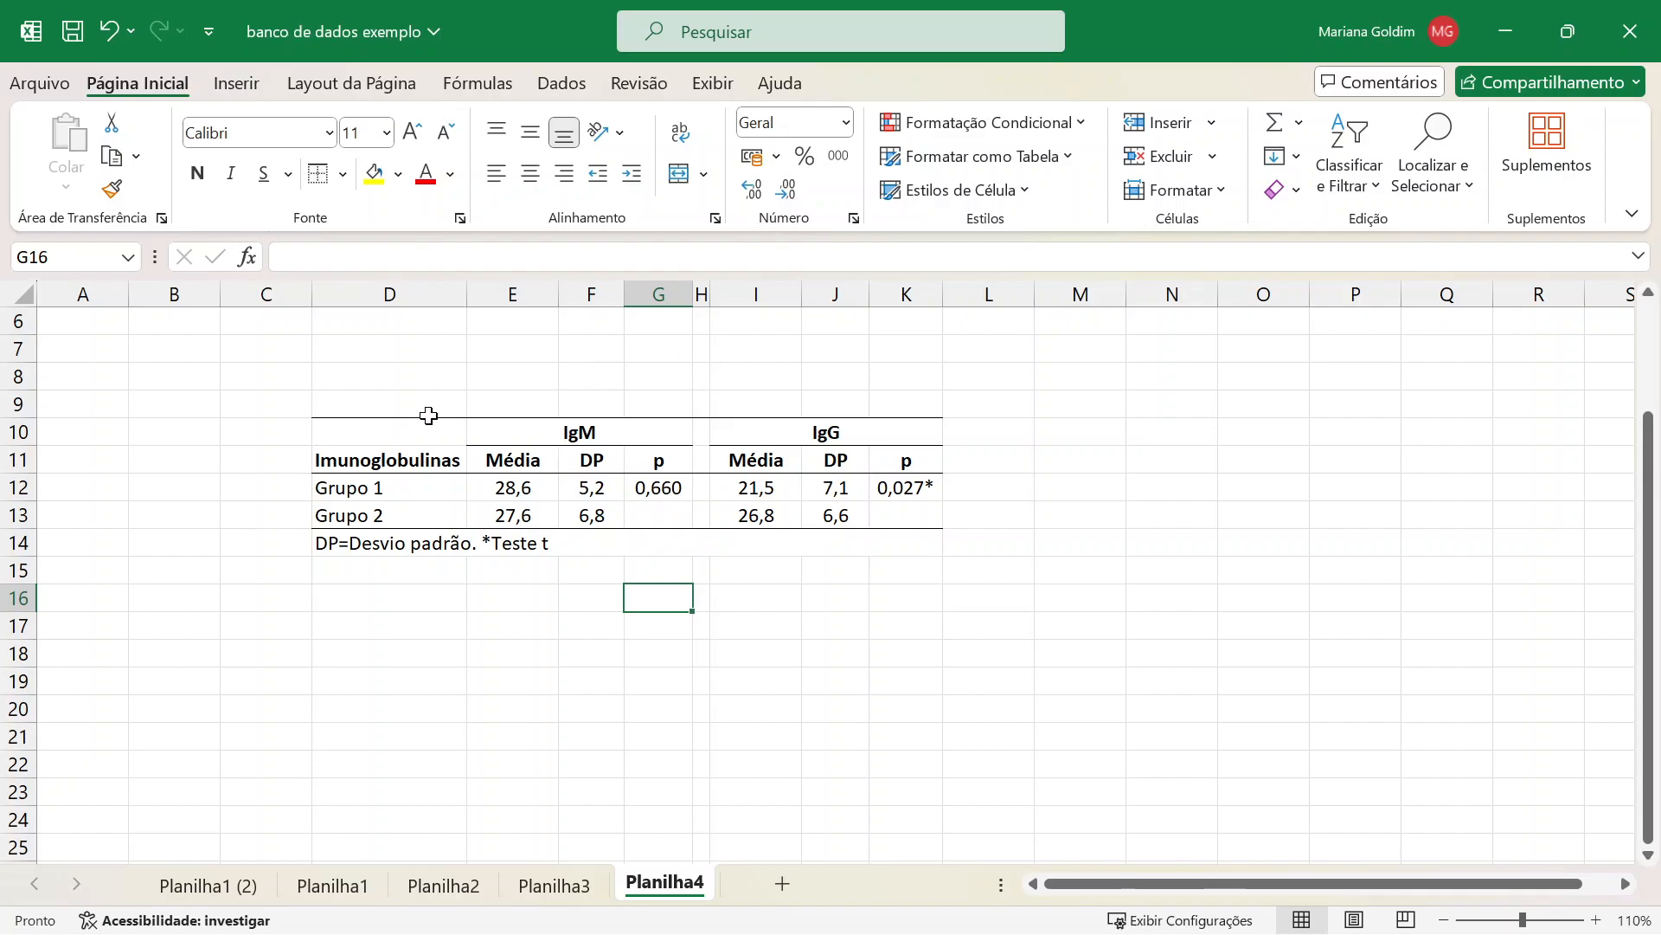
Copy the finished table with its footnote, D10:K14, and switch to the blank Word document.
left_click_drag(391, 430, 928, 540)
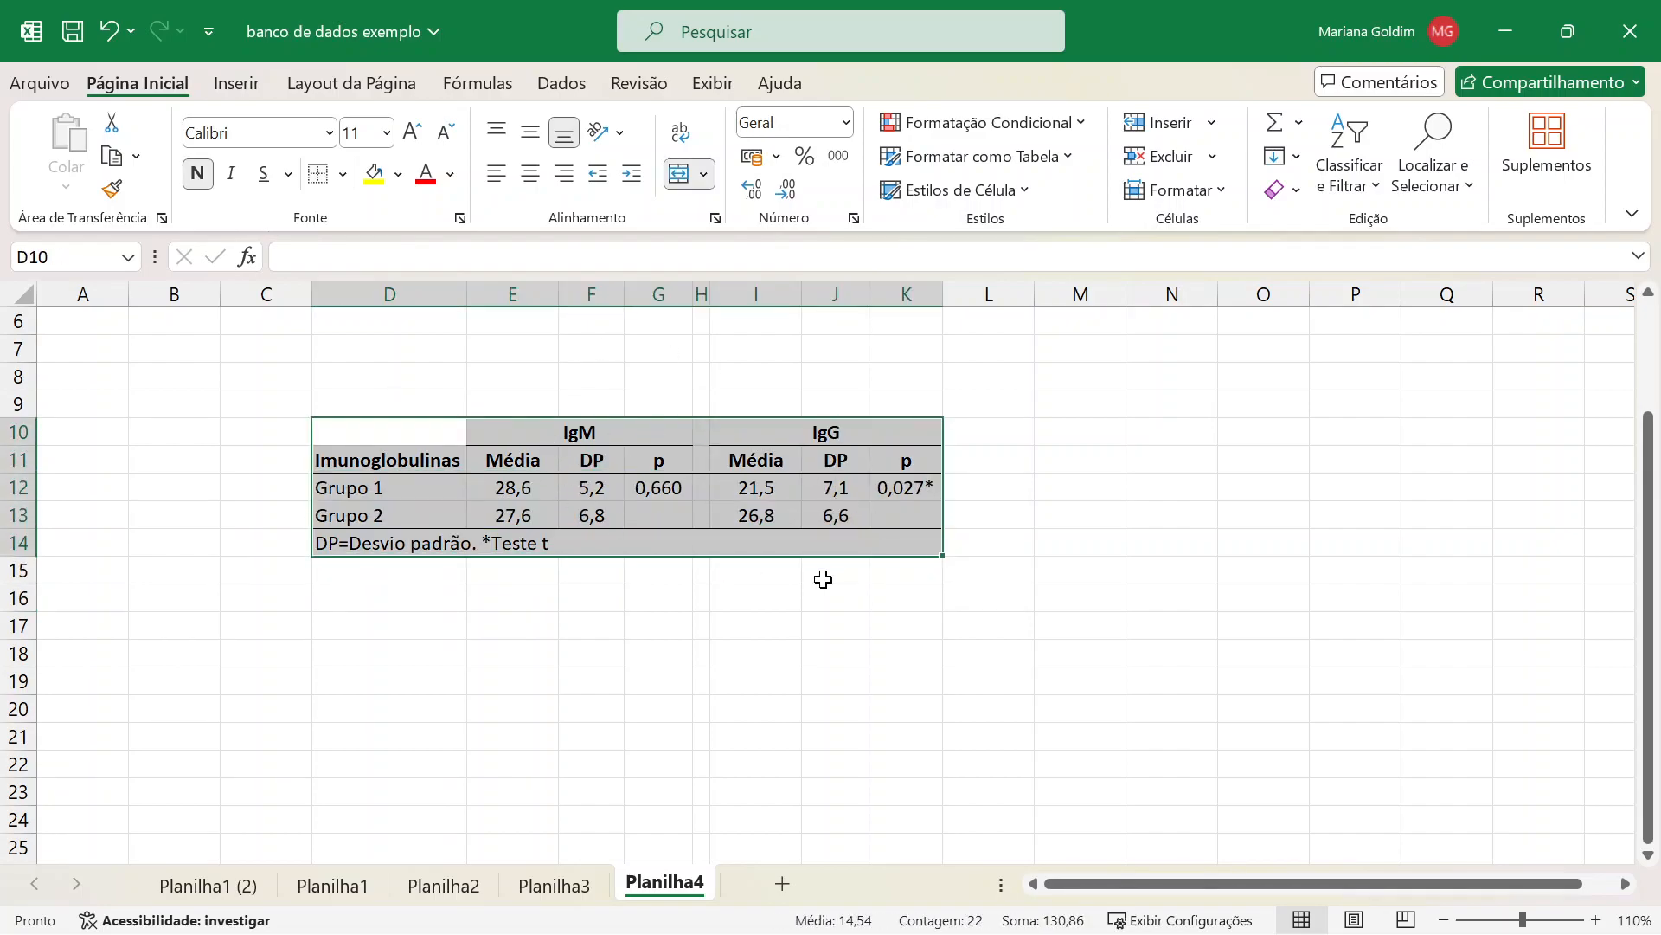
key("ctrl+c")
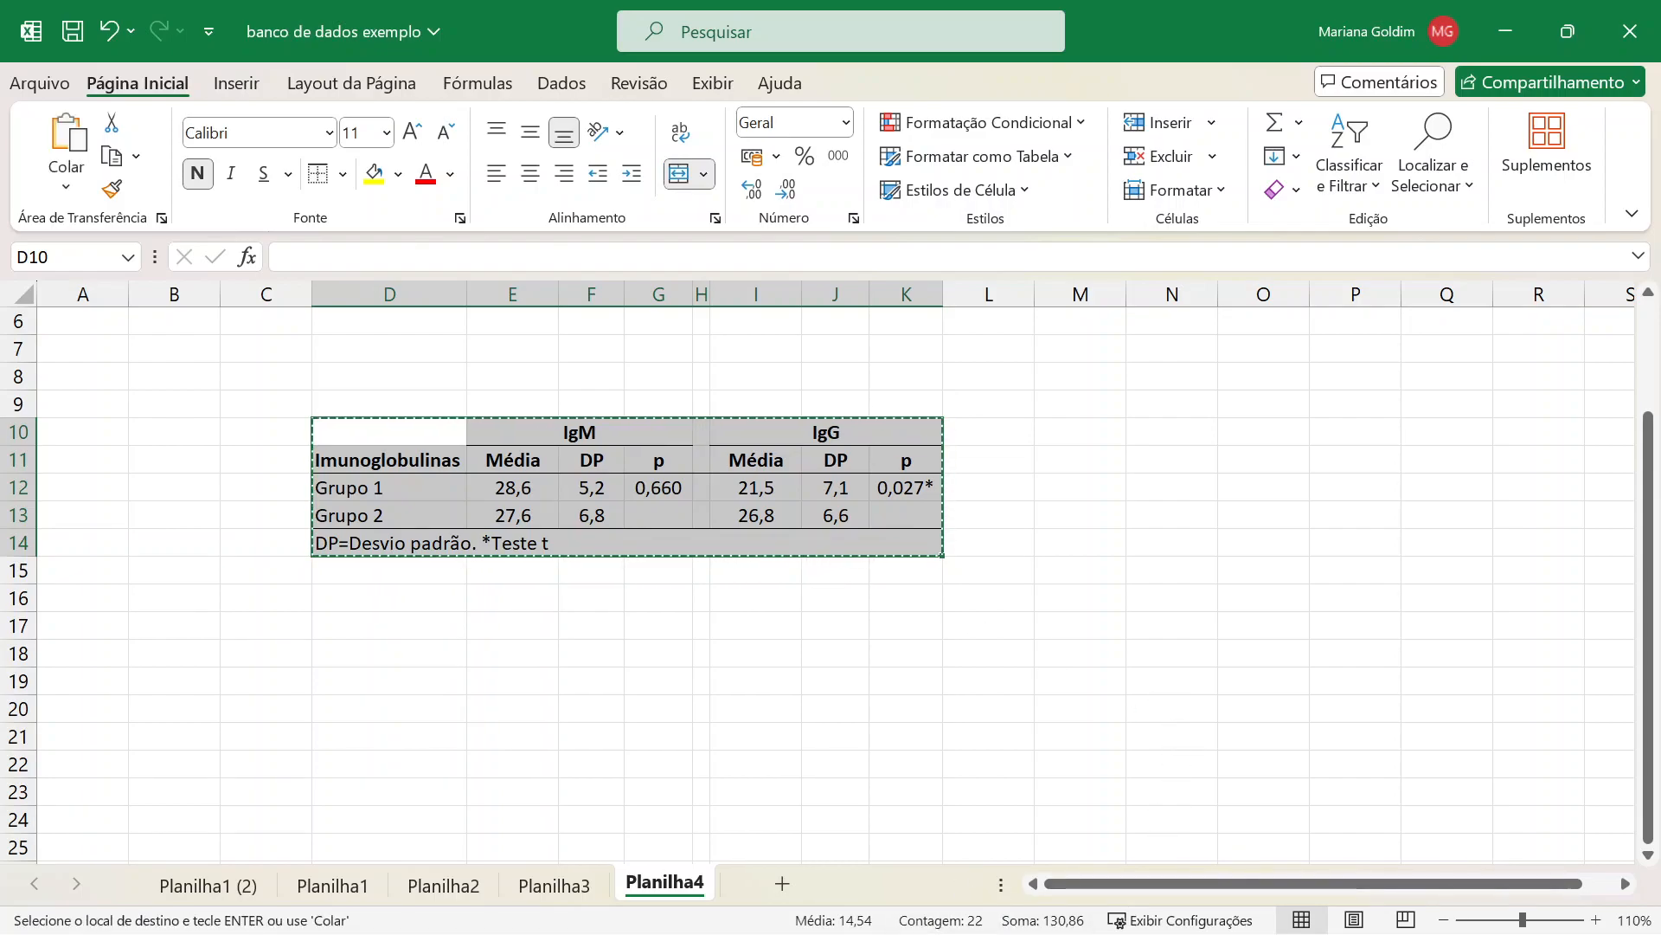
key("alt+Tab")
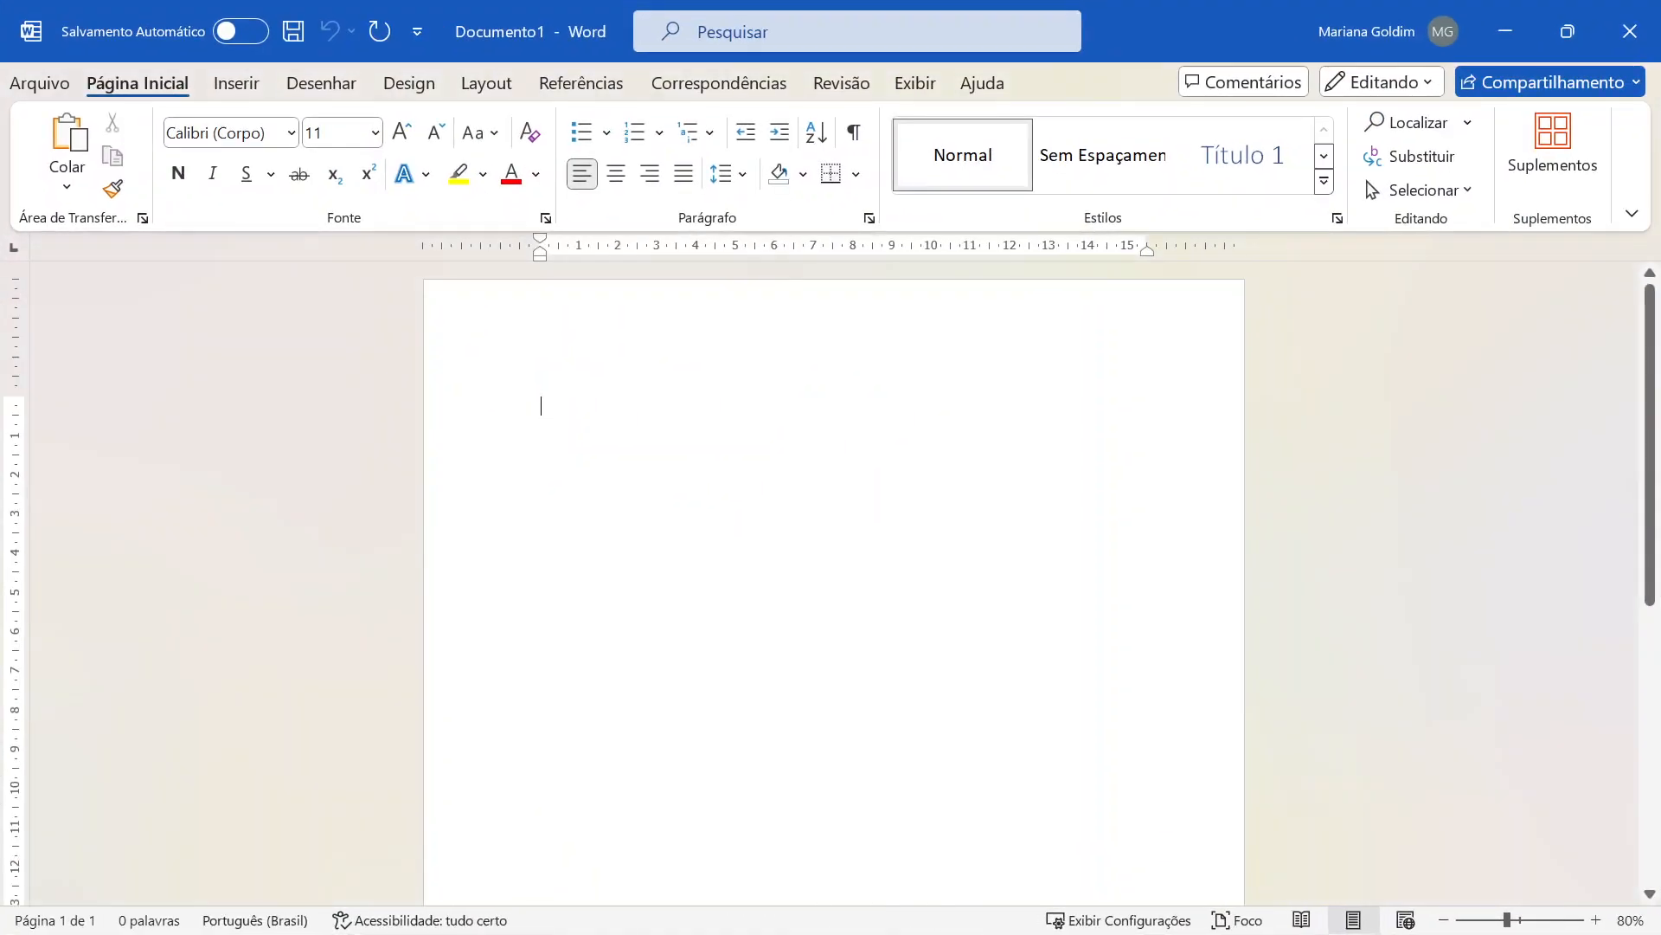
Leave one empty line at the start of the document and write the caption "Tabela 1. Análise das imunoglobulinas.".
key("Return")
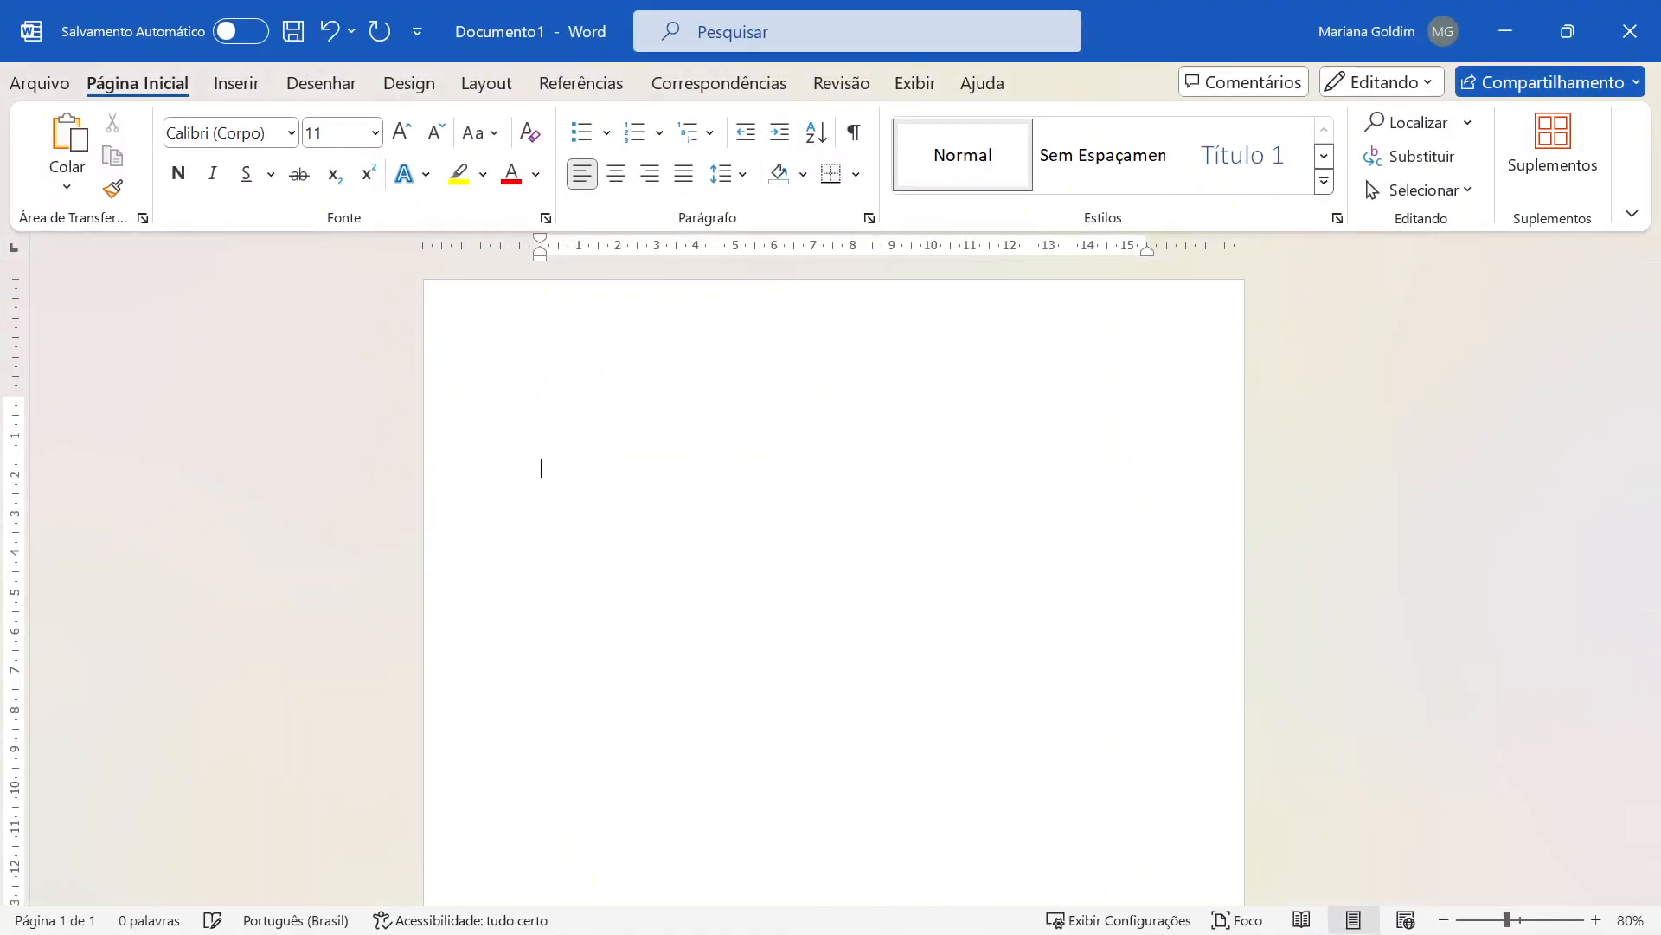
type("Tabela 1. Análise das imunoglobu")
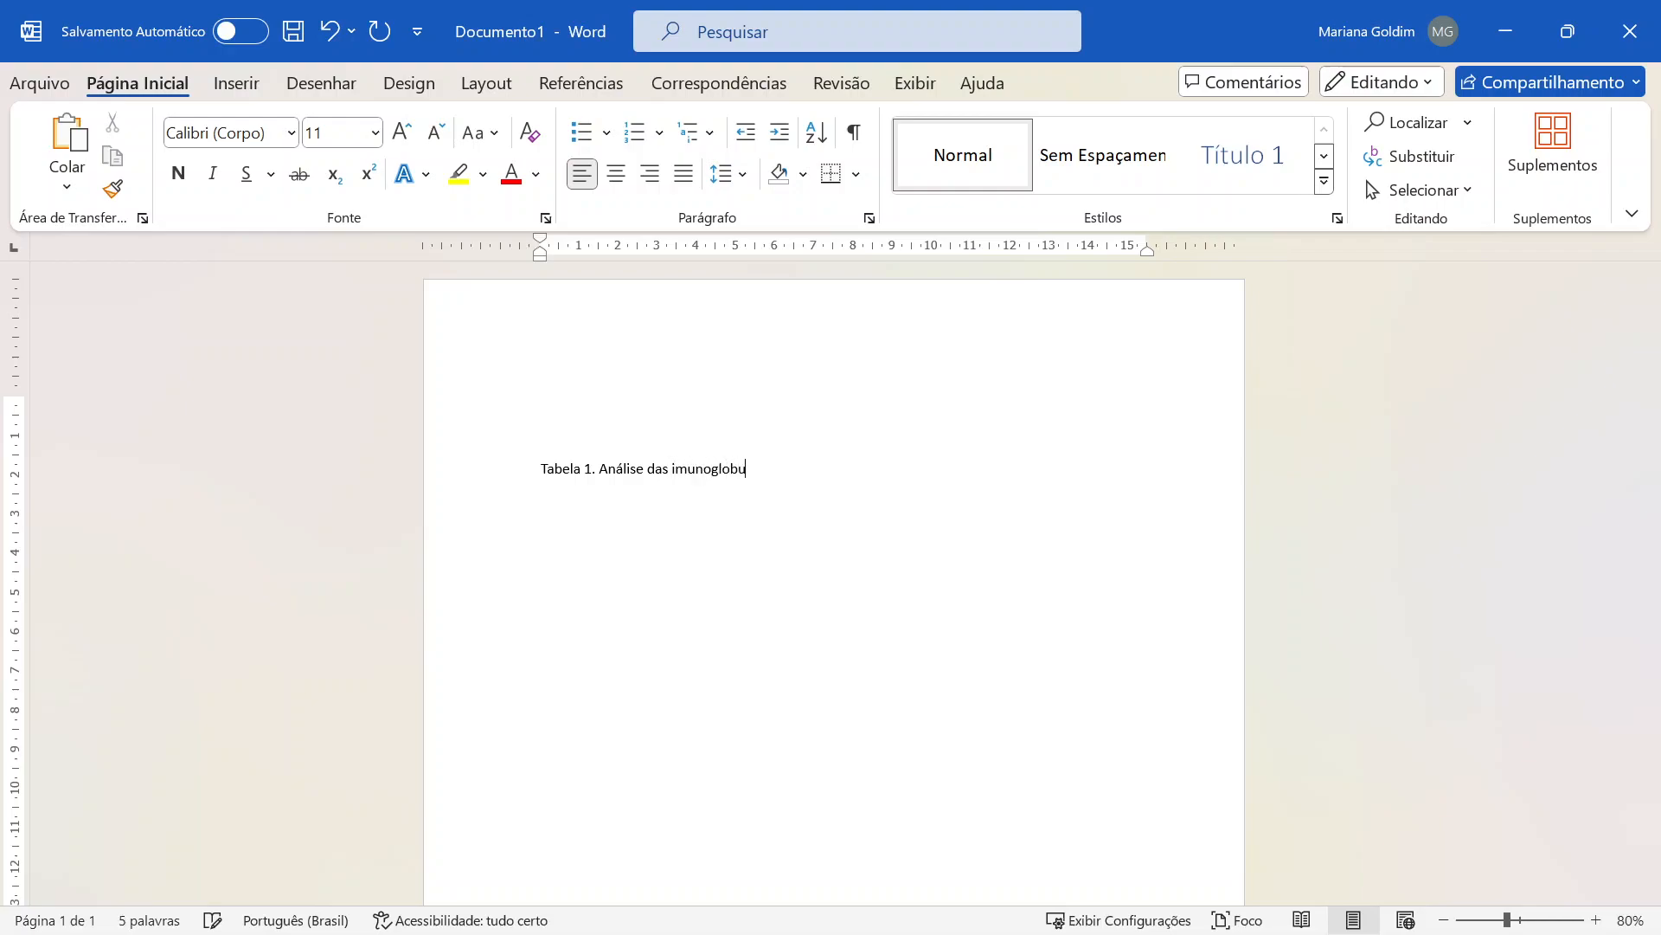
type("linas.")
Paste the copied table directly below the caption, keeping its source formatting.
key("ctrl+v")
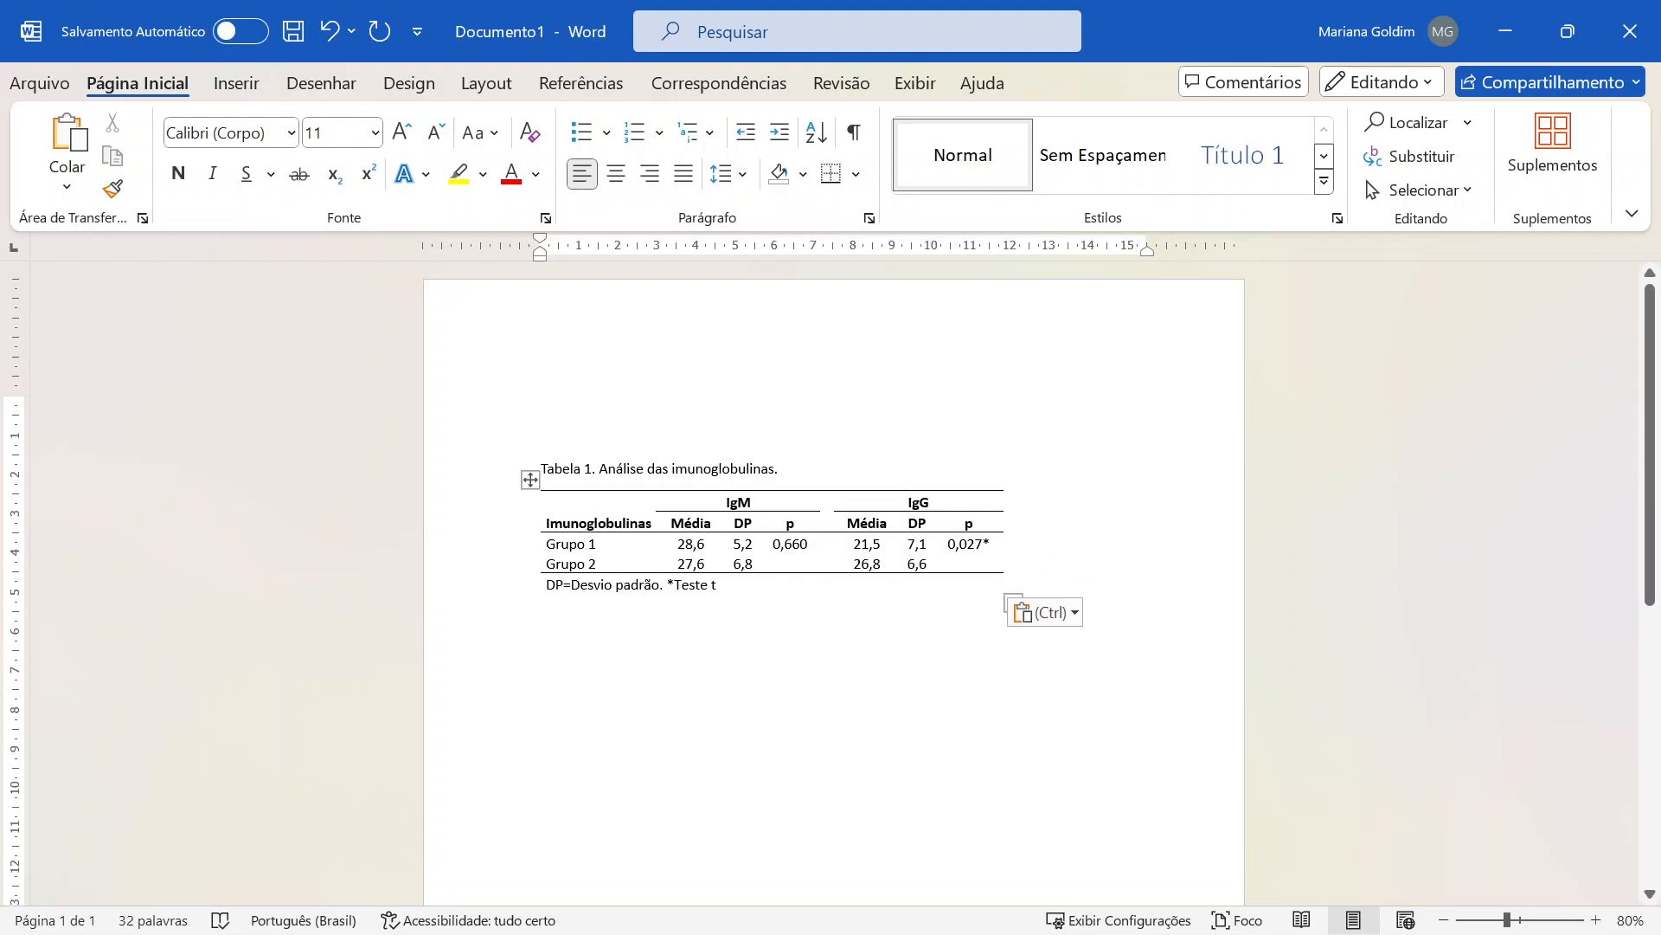
left_click(1067, 616)
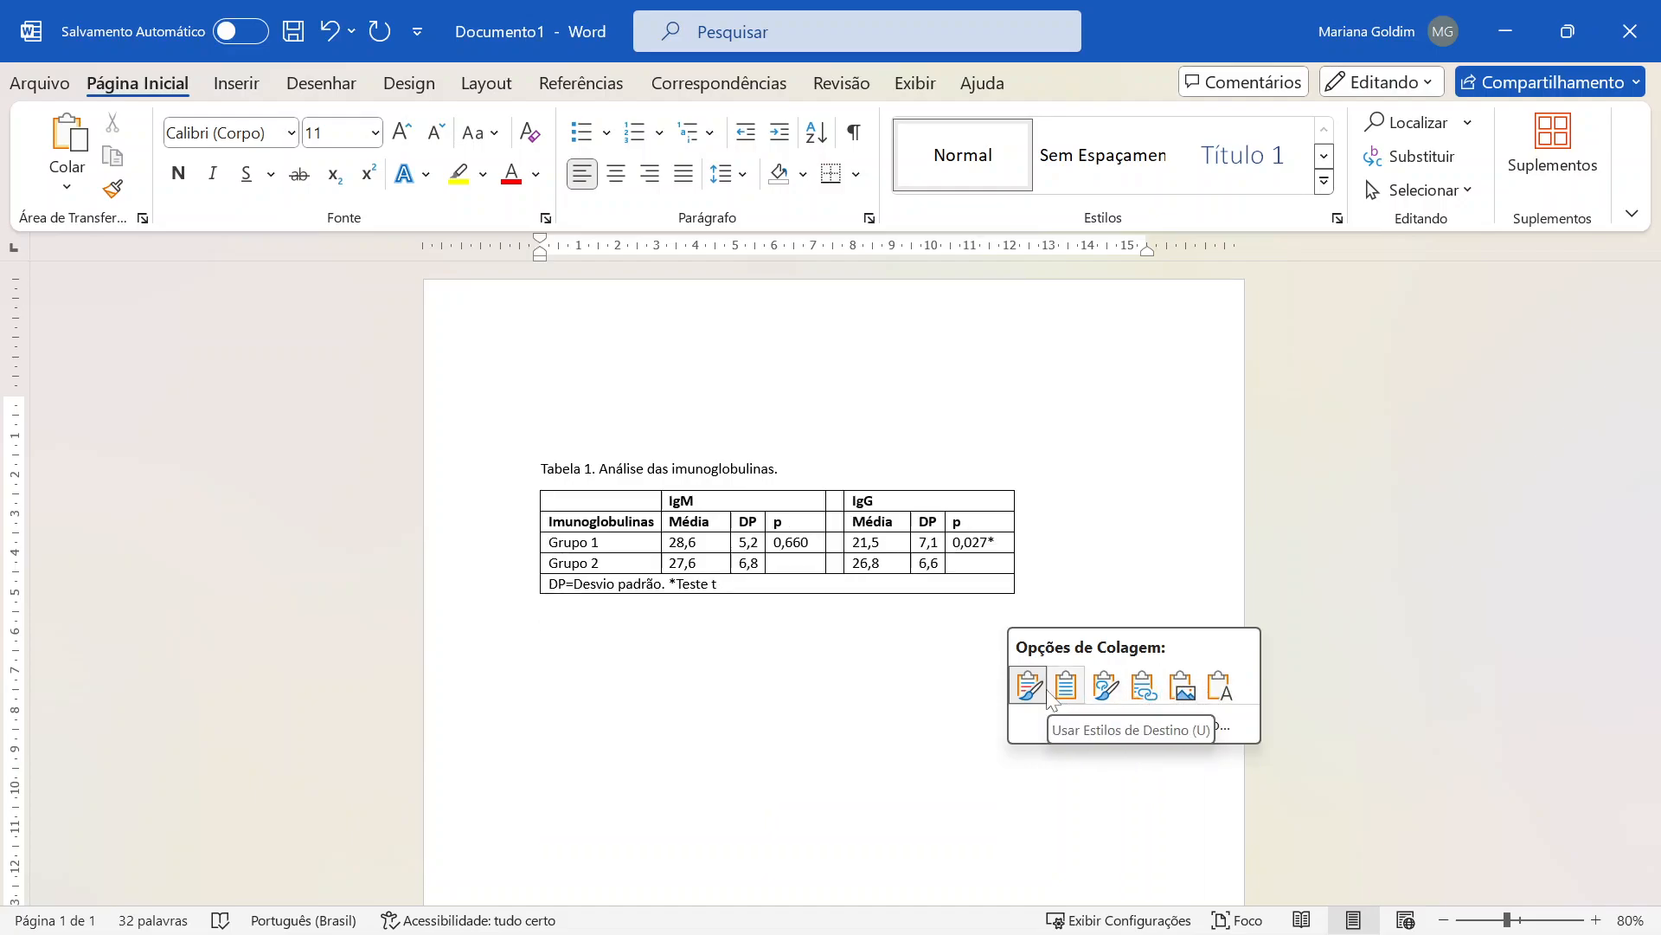
left_click(1030, 688)
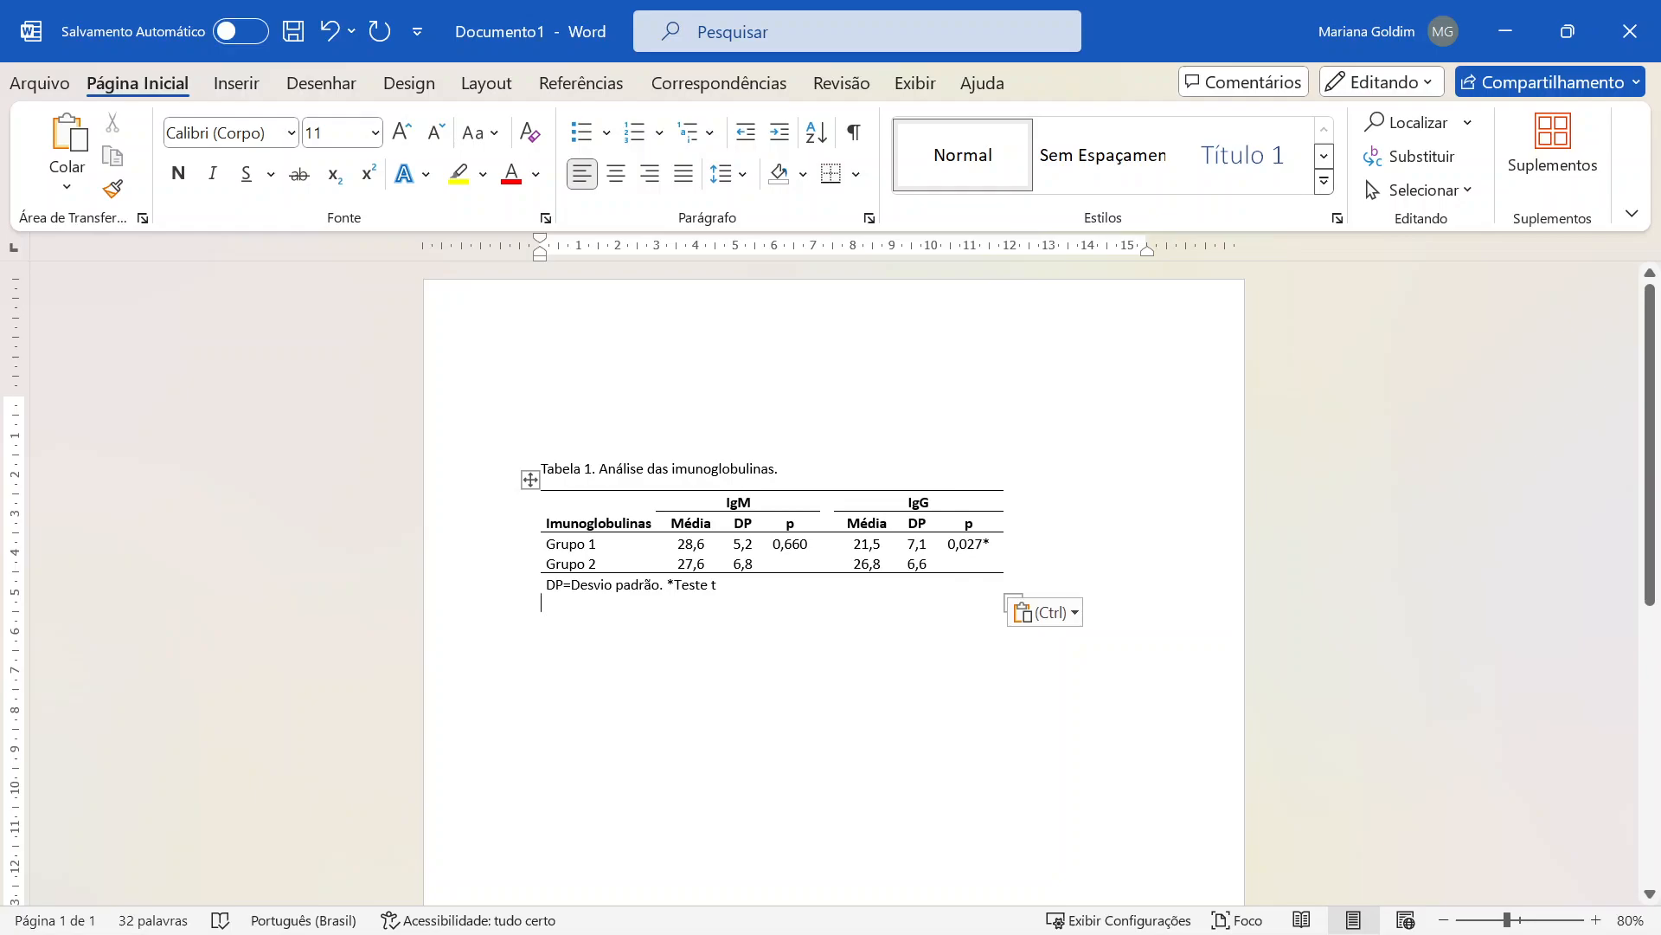
Set the font of the whole document, caption and table included, to Arial 12.
key("ctrl+a")
left_click(223, 132)
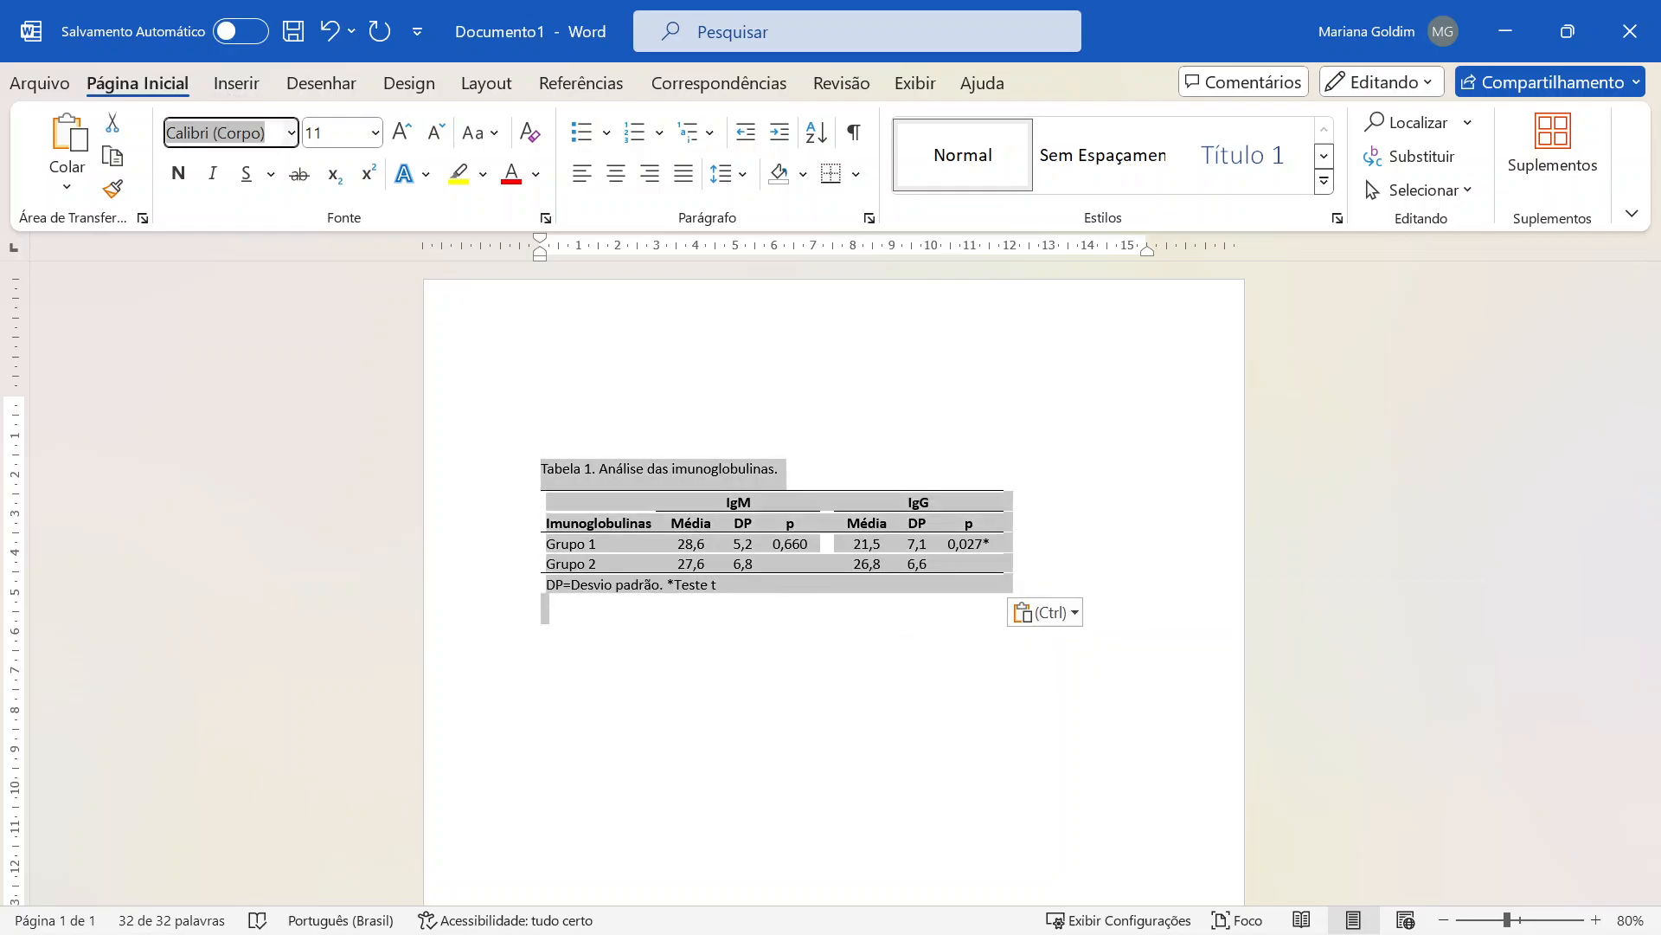
type("Arial")
key("Return")
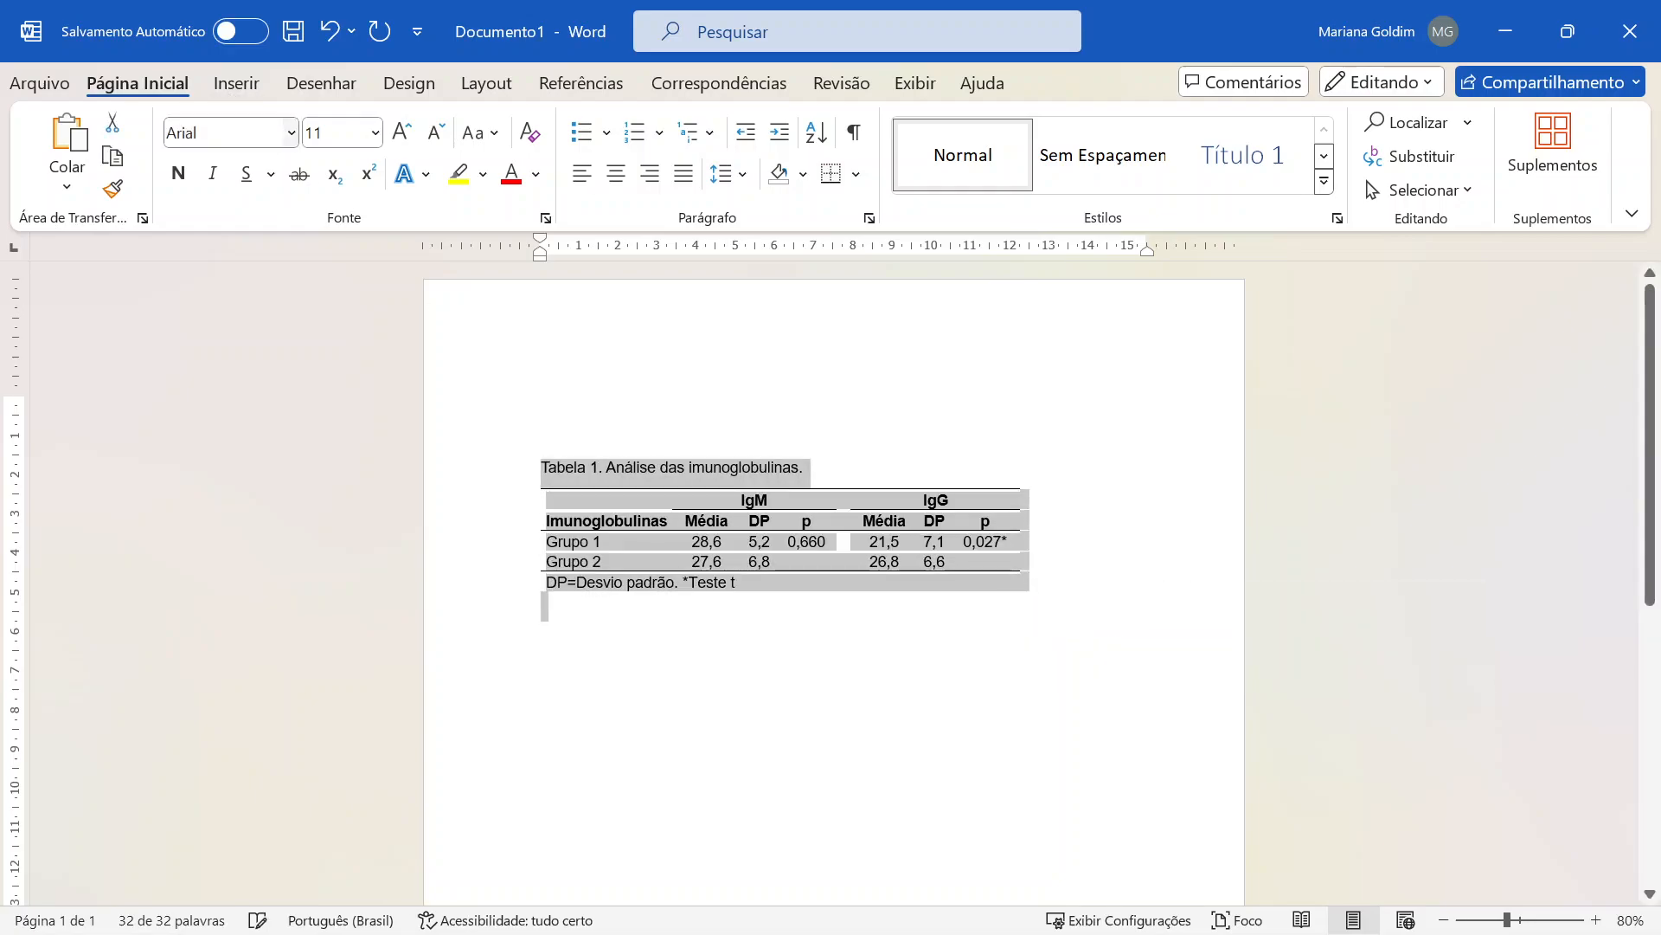
left_click(334, 132)
type("12")
key("Return")
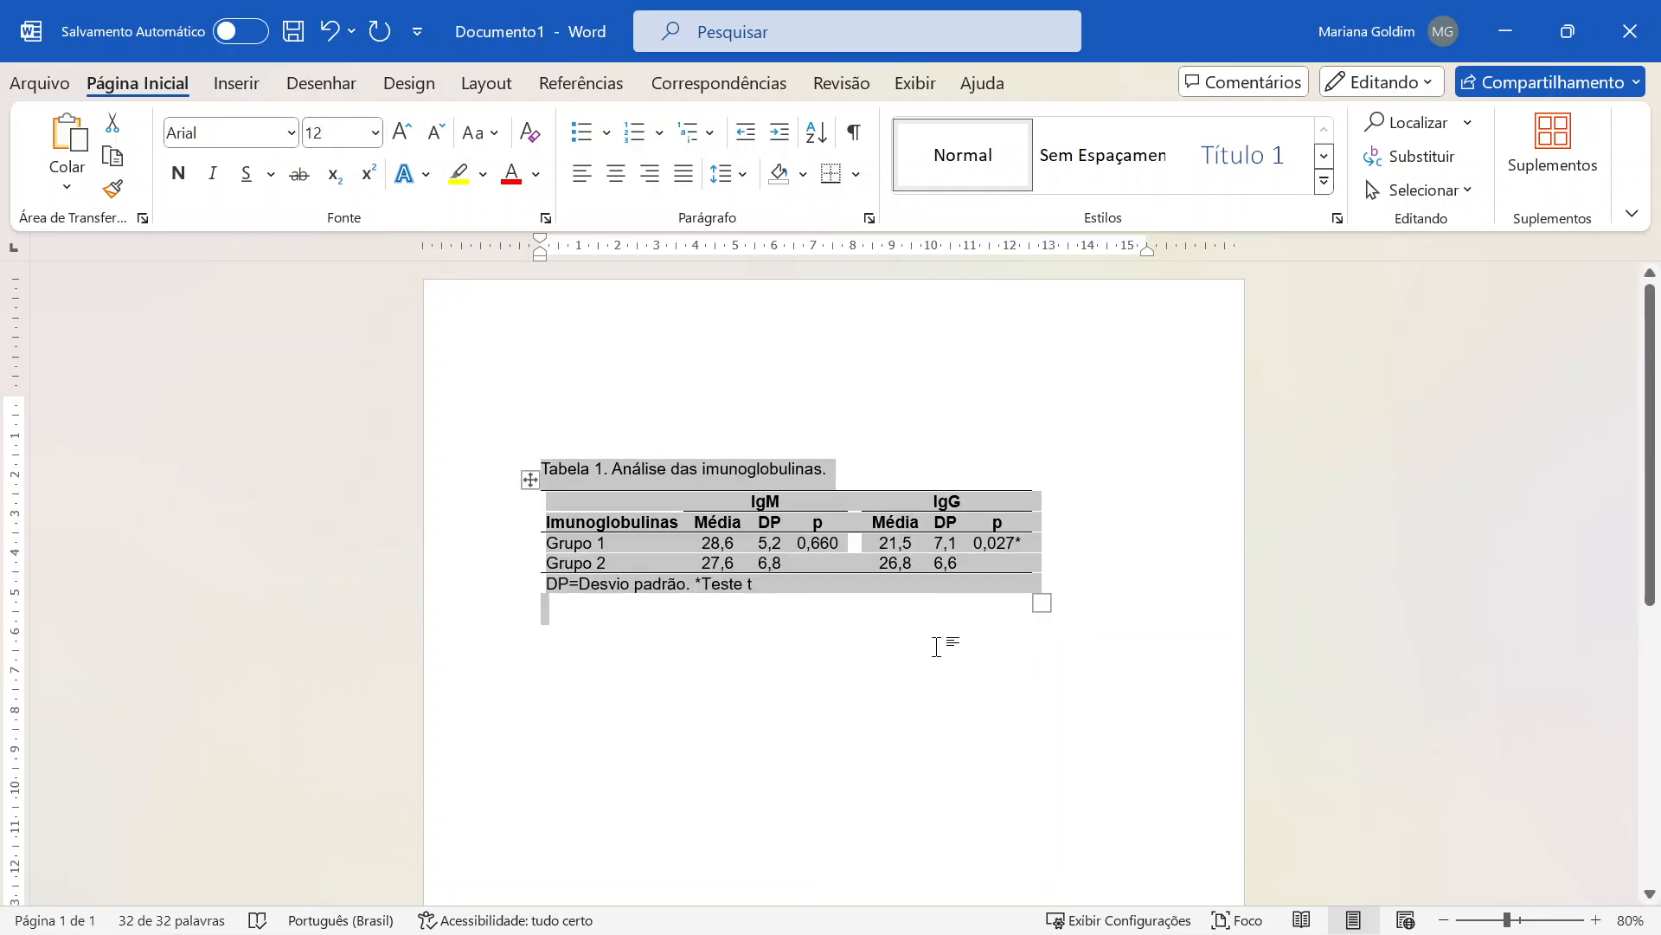
left_click(939, 644)
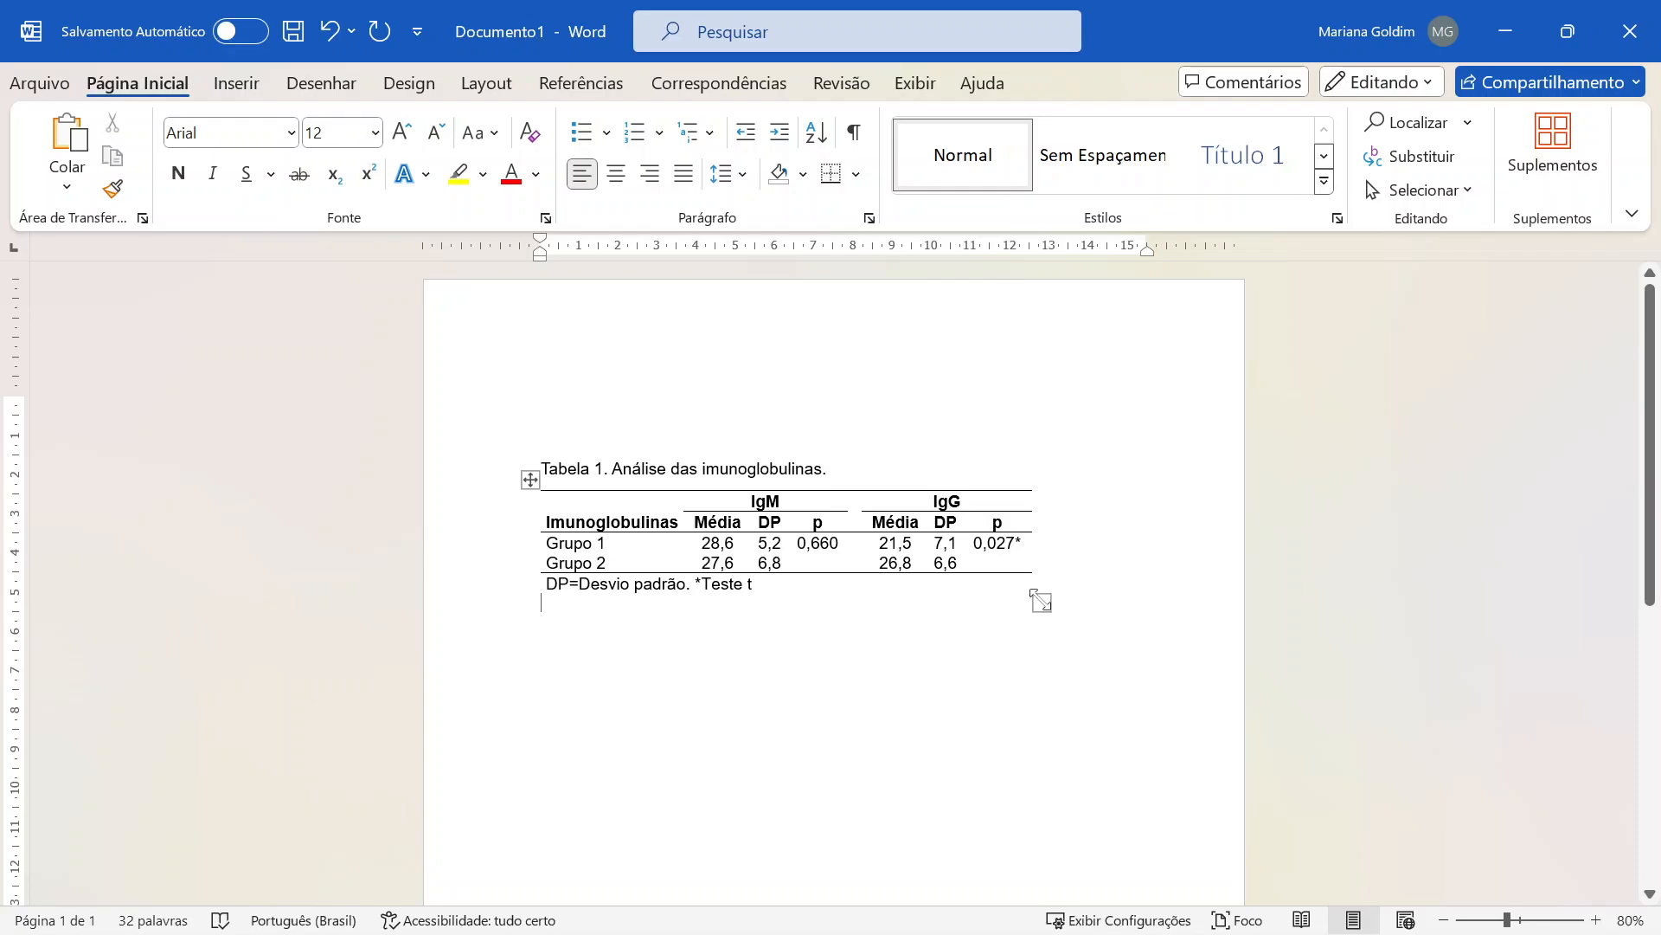
Enlarge the table proportionally to about 15 cm wide, nearly filling the width between the page margins.
left_click_drag(1050, 601, 1101, 606)
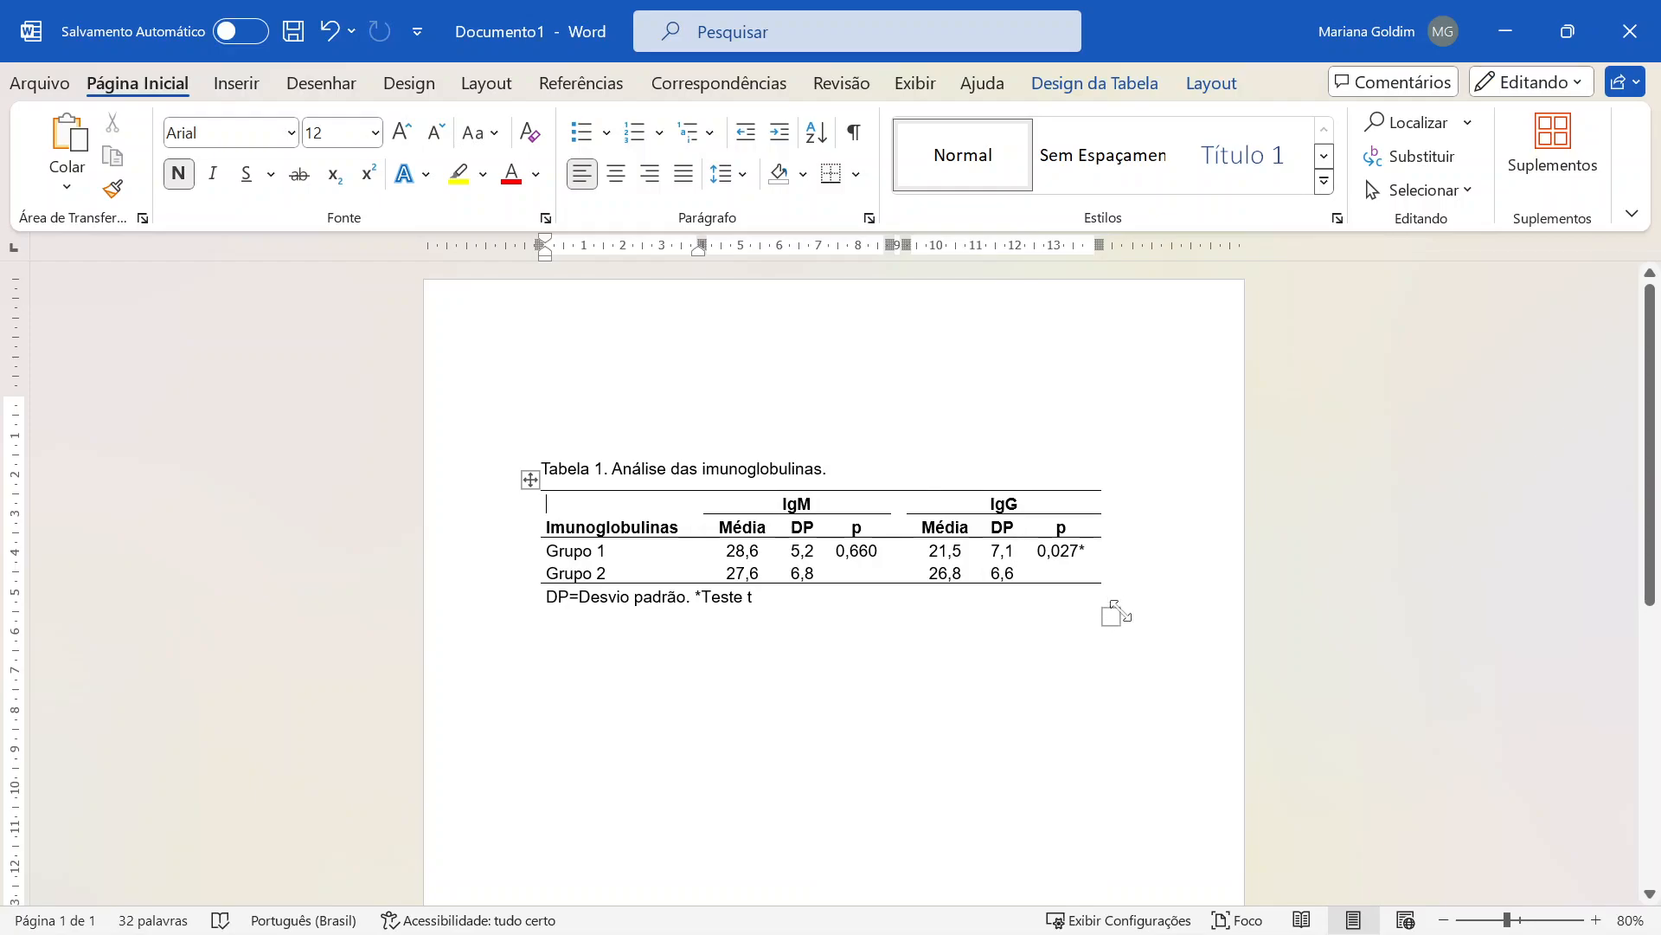
left_click_drag(1115, 613, 1130, 616)
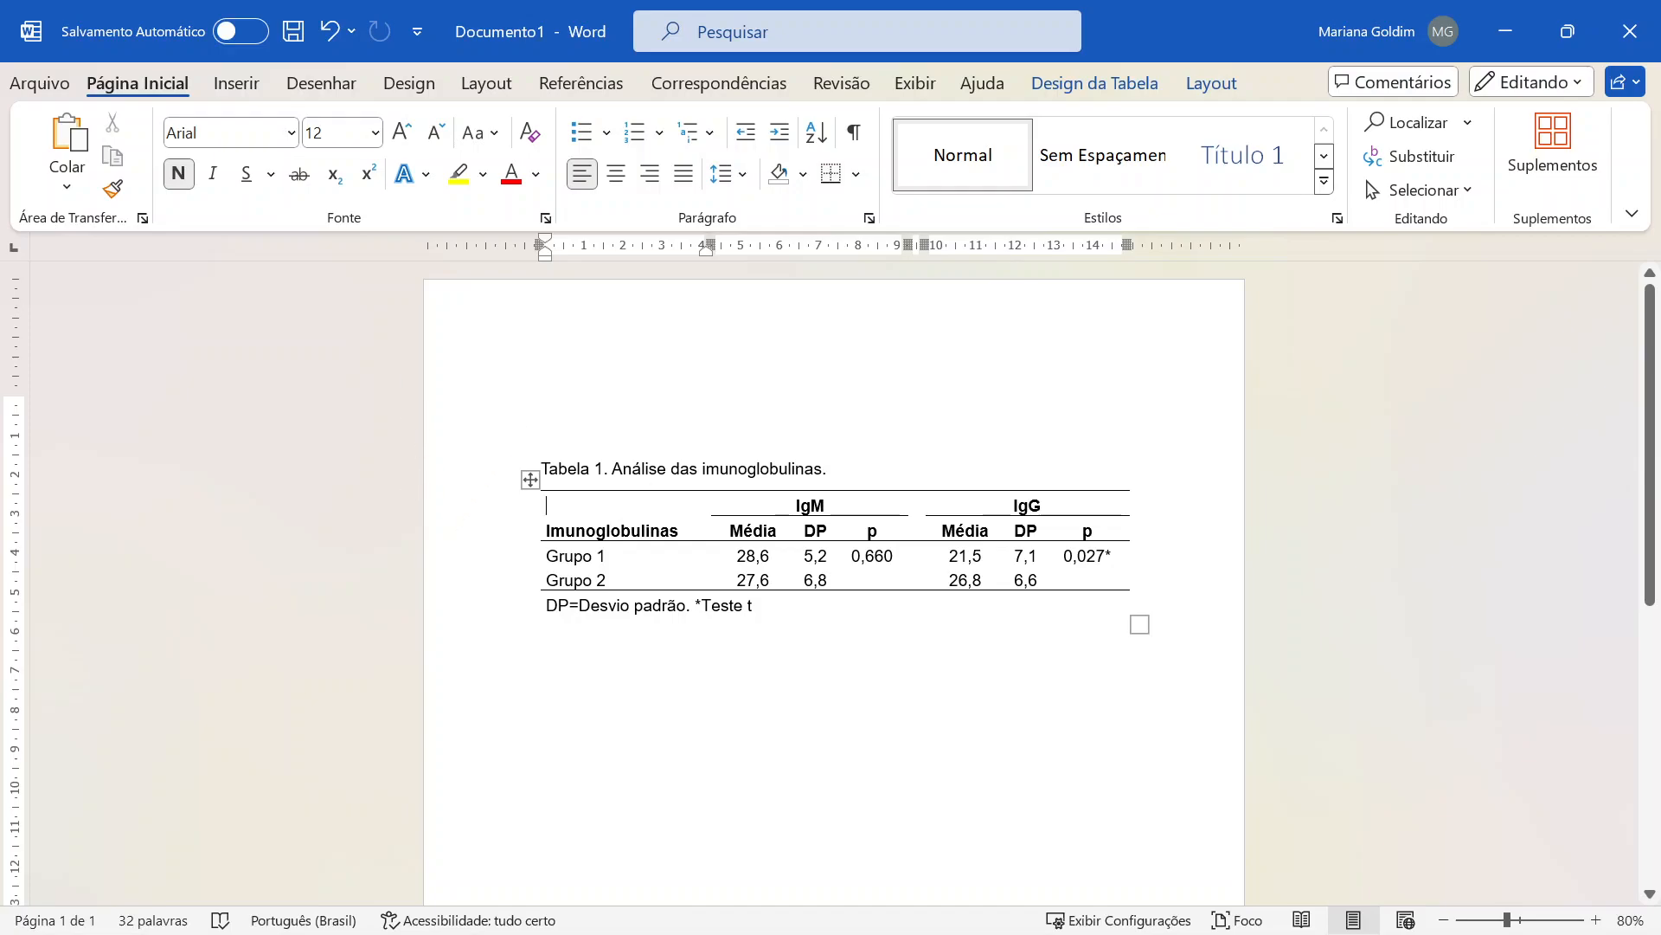
left_click(978, 640)
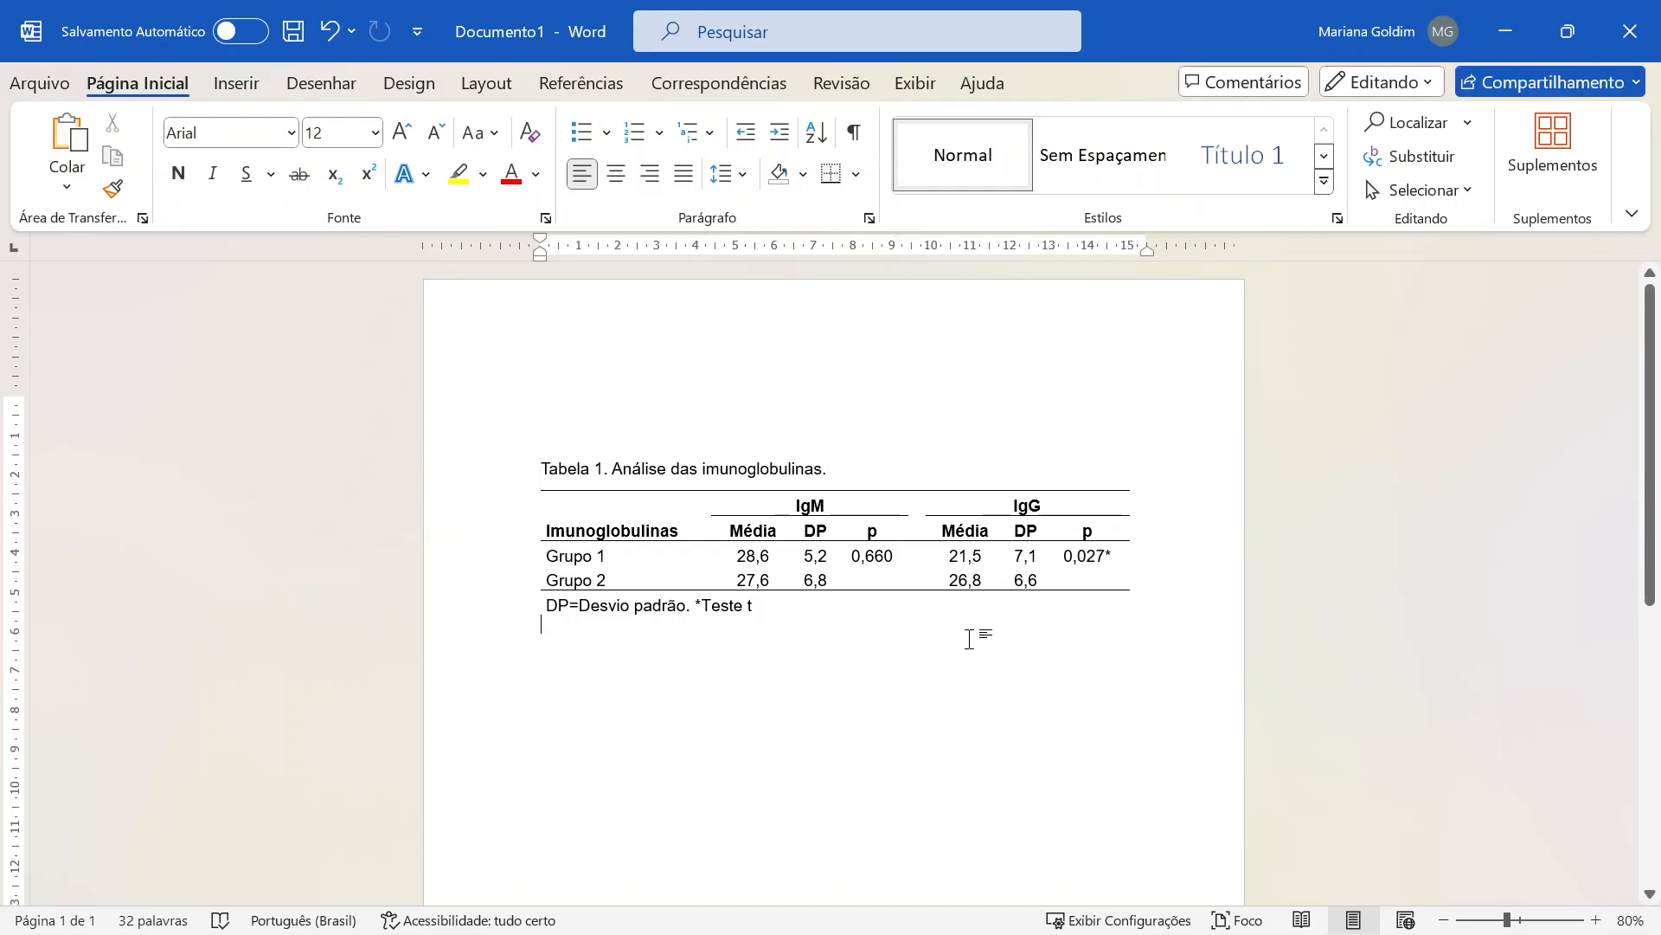